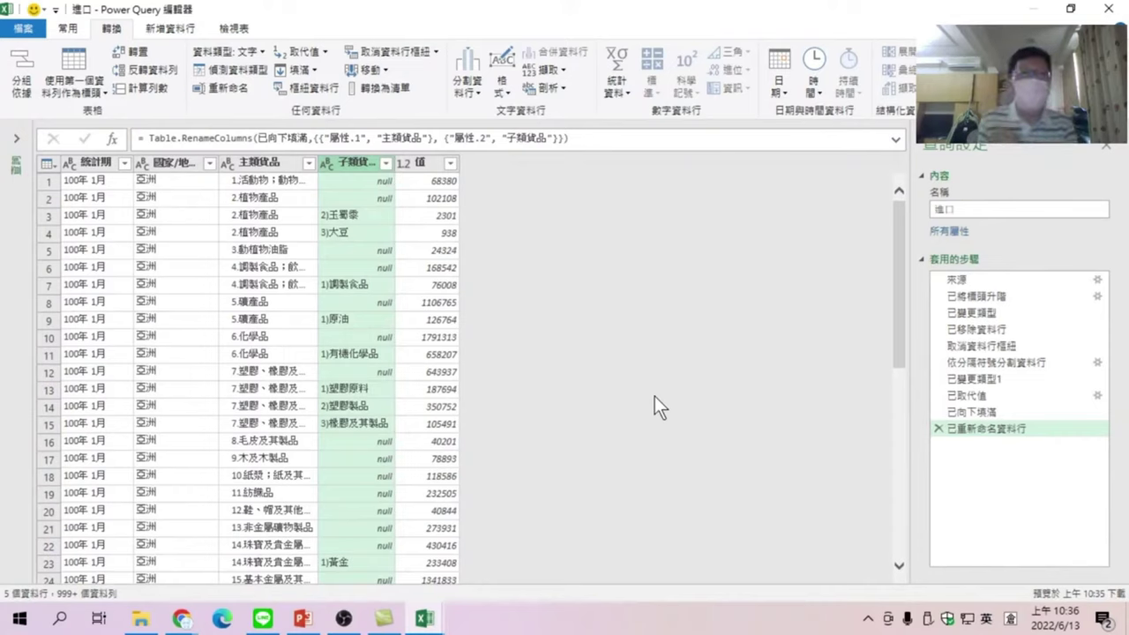
- Open the filter list of the 國家/地區 column to show its country values
left_click(209, 163)
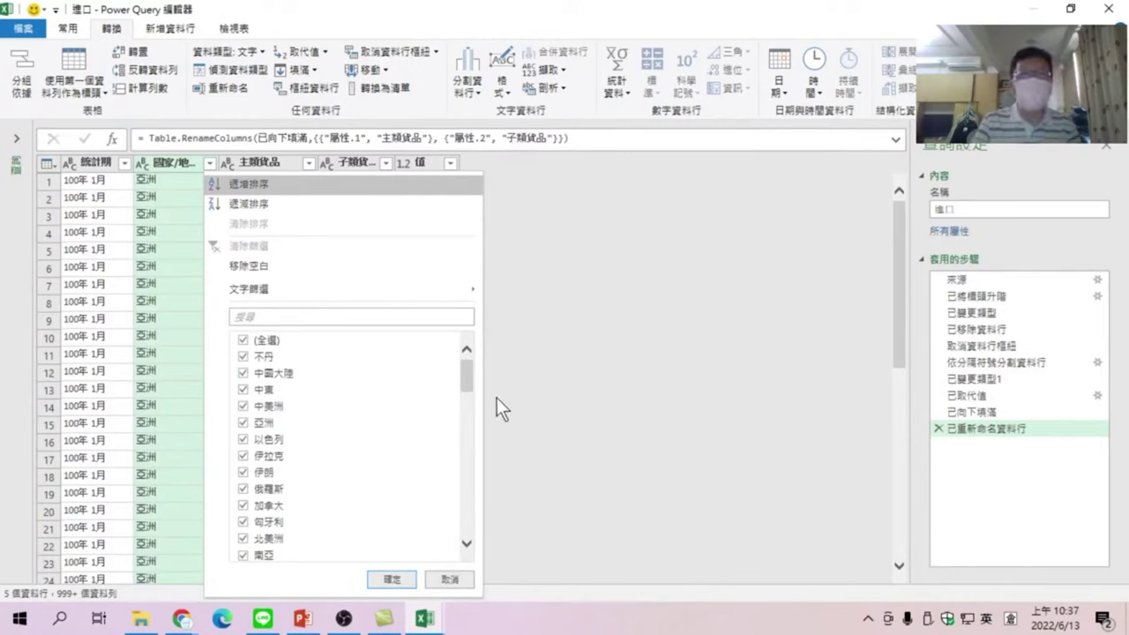
- Search the 國家/地區 filter list for 洲 to show the seven continents, 中美洲 to 非洲
left_click_drag(462, 374, 465, 424)
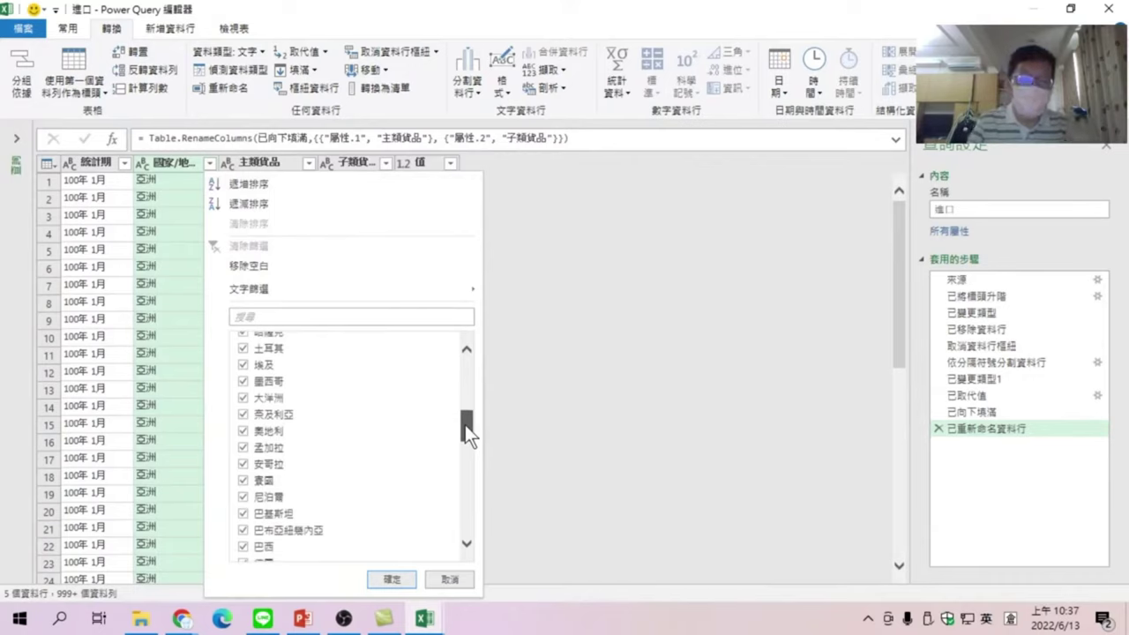
left_click_drag(464, 425, 465, 363)
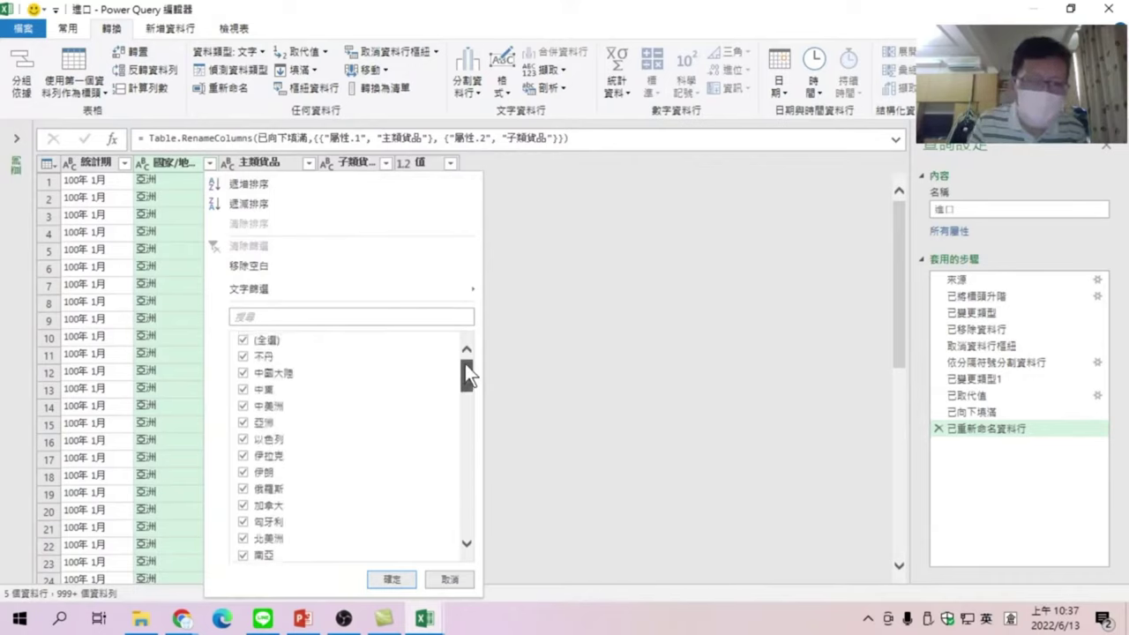
left_click(352, 318)
type("洲")
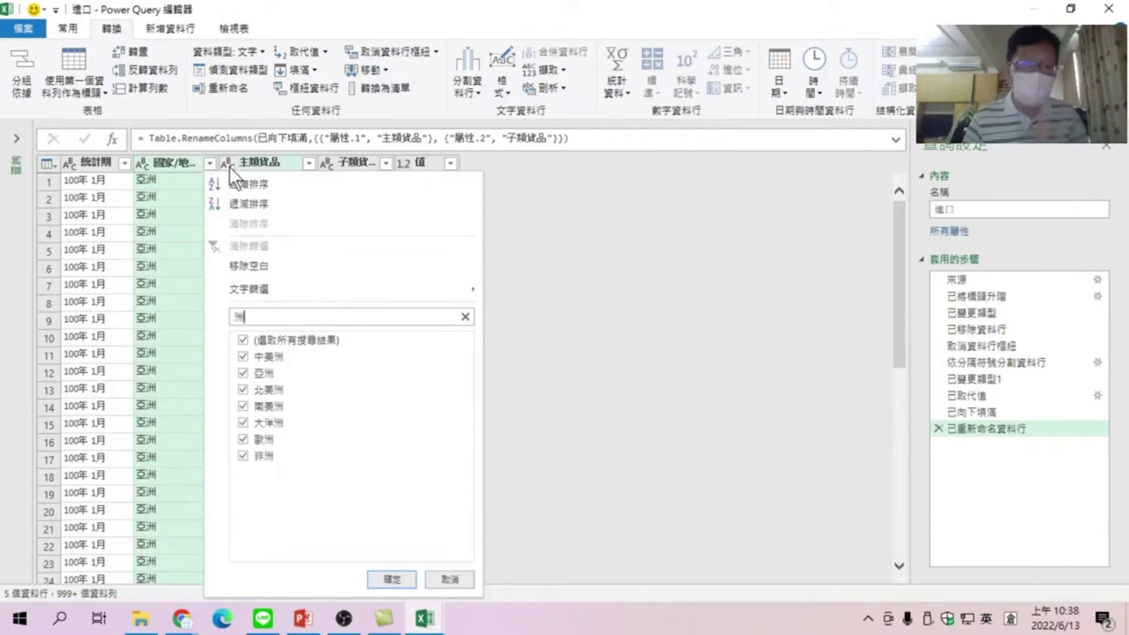
- Cancel the 國家/地區 filter and scroll through the unfiltered 進口 table rows
left_click(444, 578)
scroll(202, 272, "up", 10)
scroll(193, 274, "up", 10)
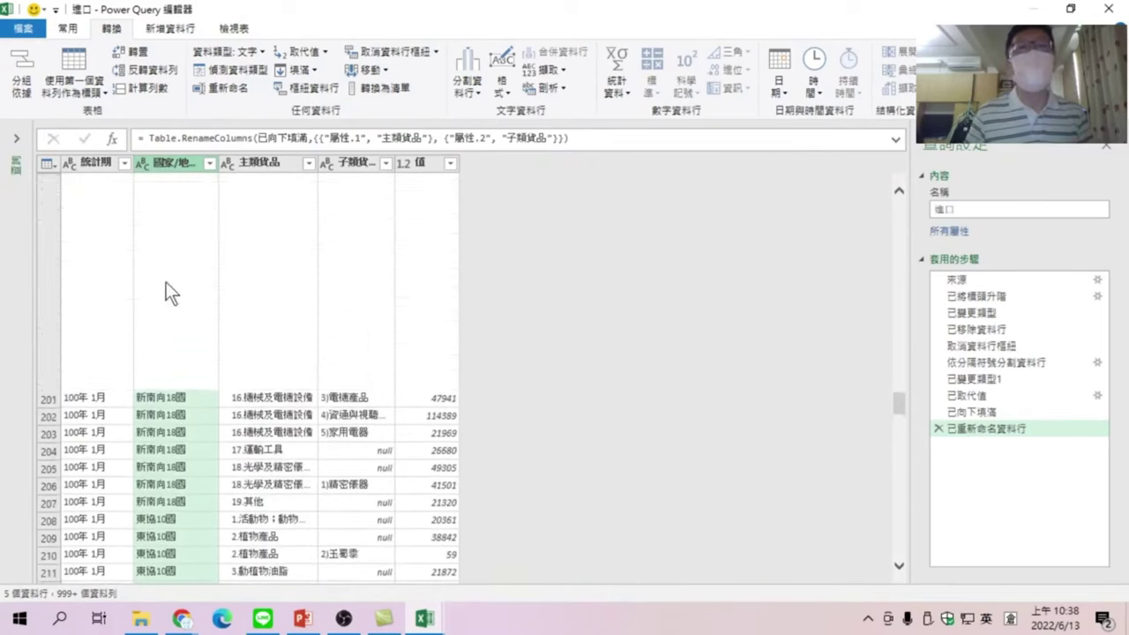
scroll(166, 282, "up", 10)
scroll(156, 287, "up", 10)
scroll(162, 284, "up", 10)
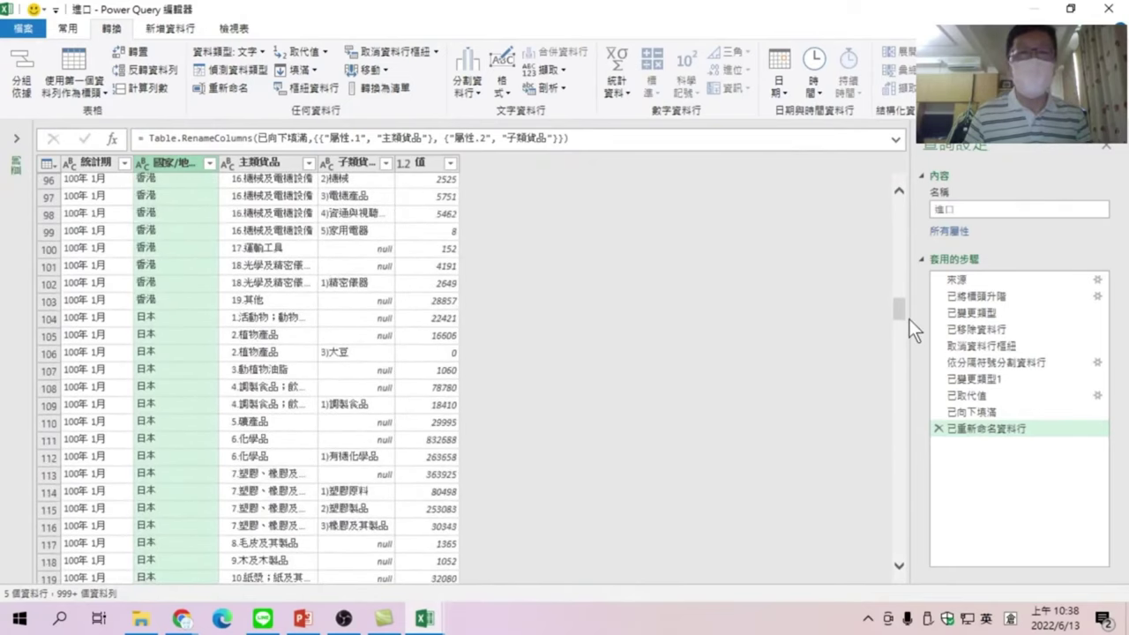
left_click_drag(900, 306, 896, 178)
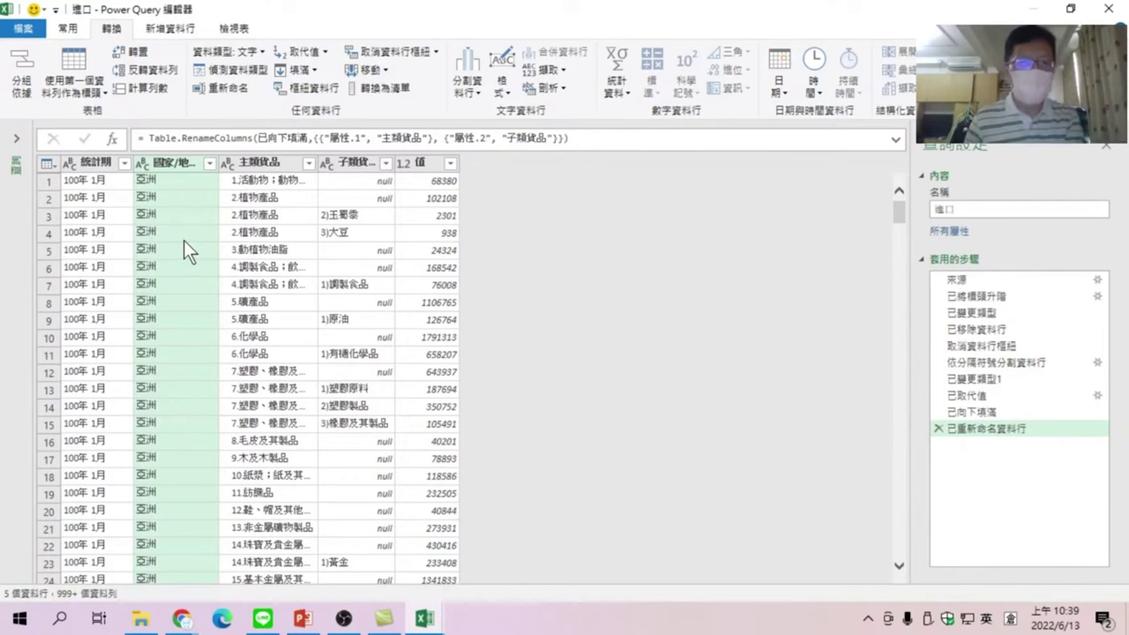
scroll(183, 240, "down", 4)
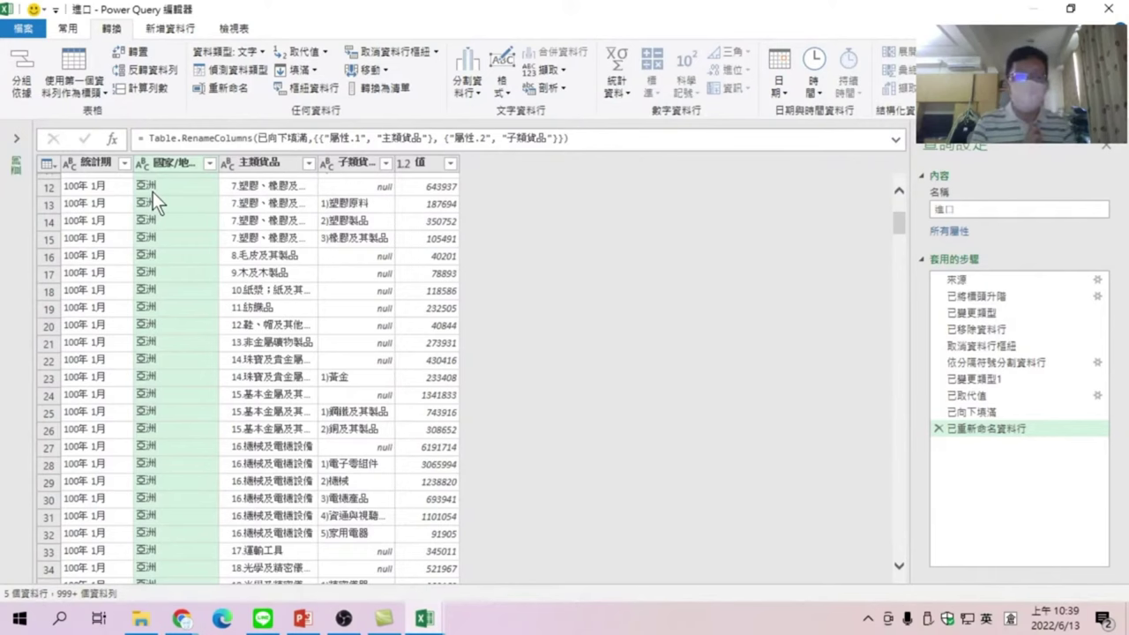
scroll(152, 202, "down", 2)
scroll(187, 264, "down", 2)
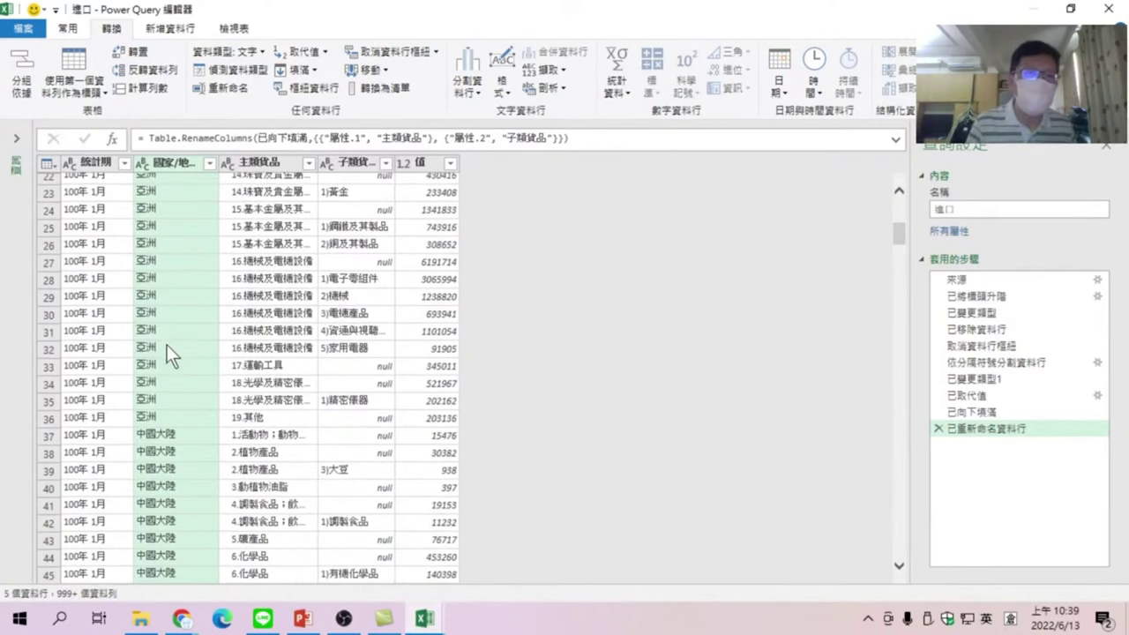
scroll(167, 345, "down", 2)
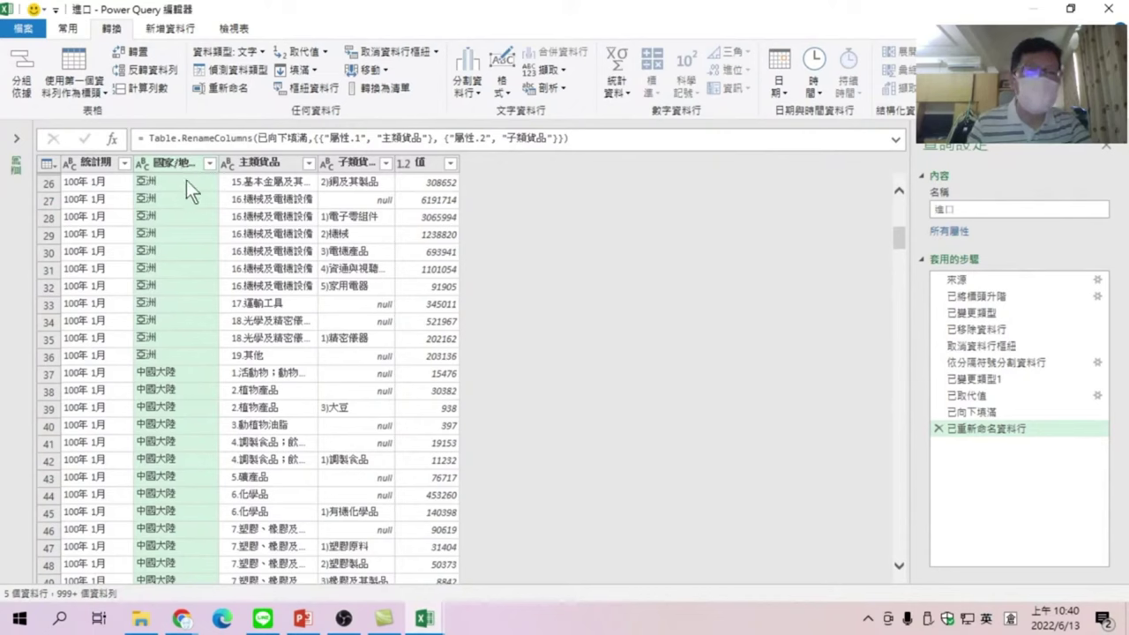
- Replace 亞洲 with ',亞洲' in the 國家/地區 column, creating step 已取代值1
right_click(169, 159)
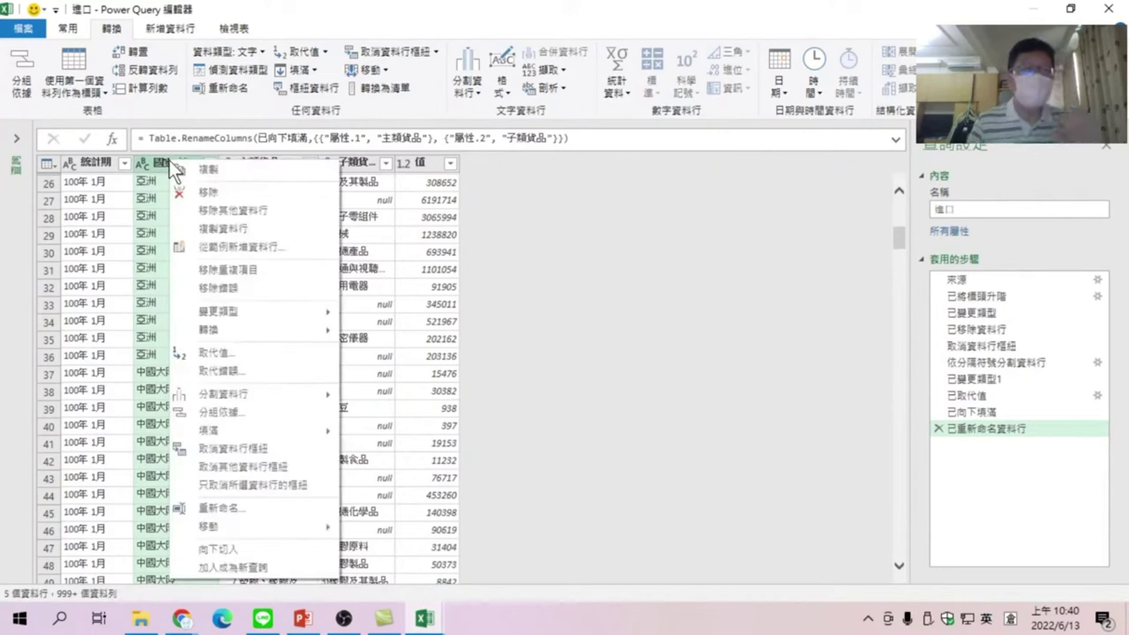
left_click(559, 290)
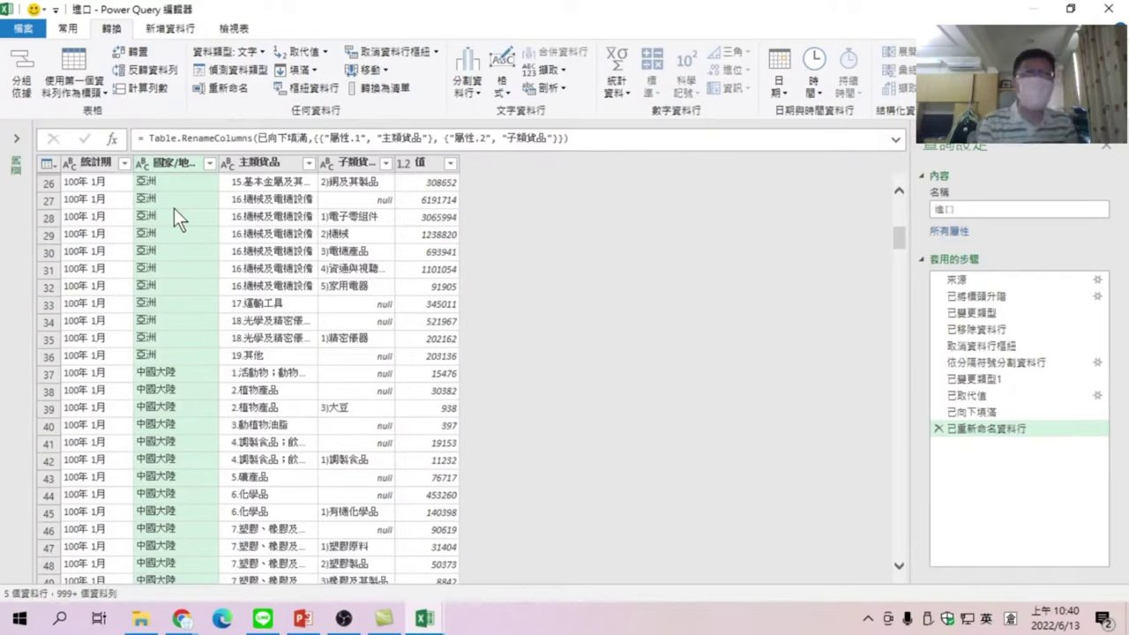
right_click(168, 162)
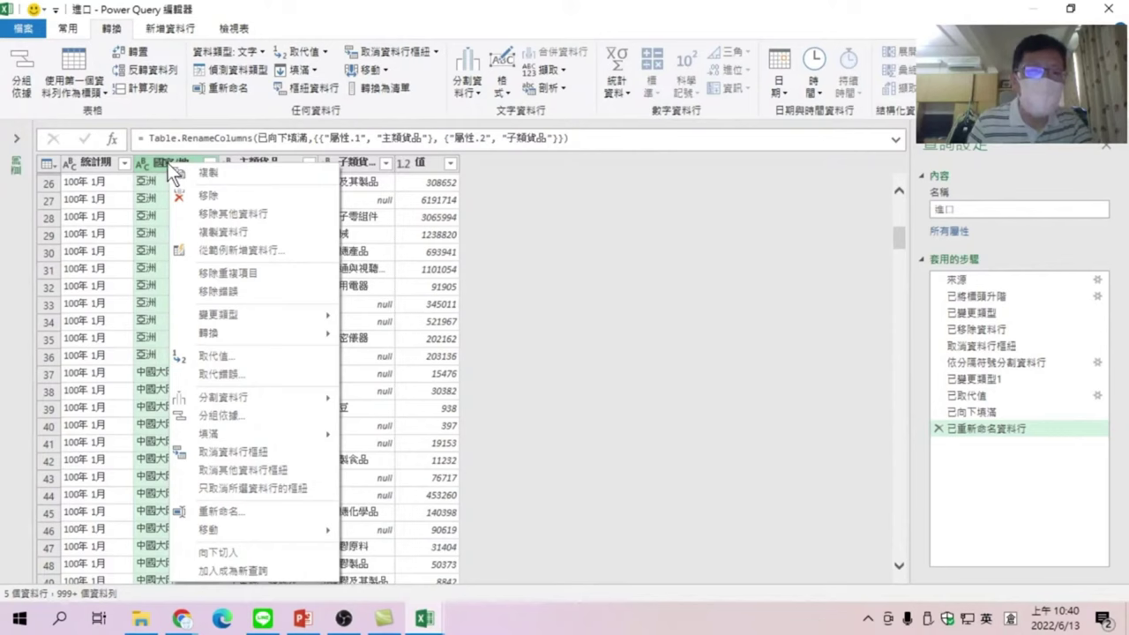
left_click(228, 356)
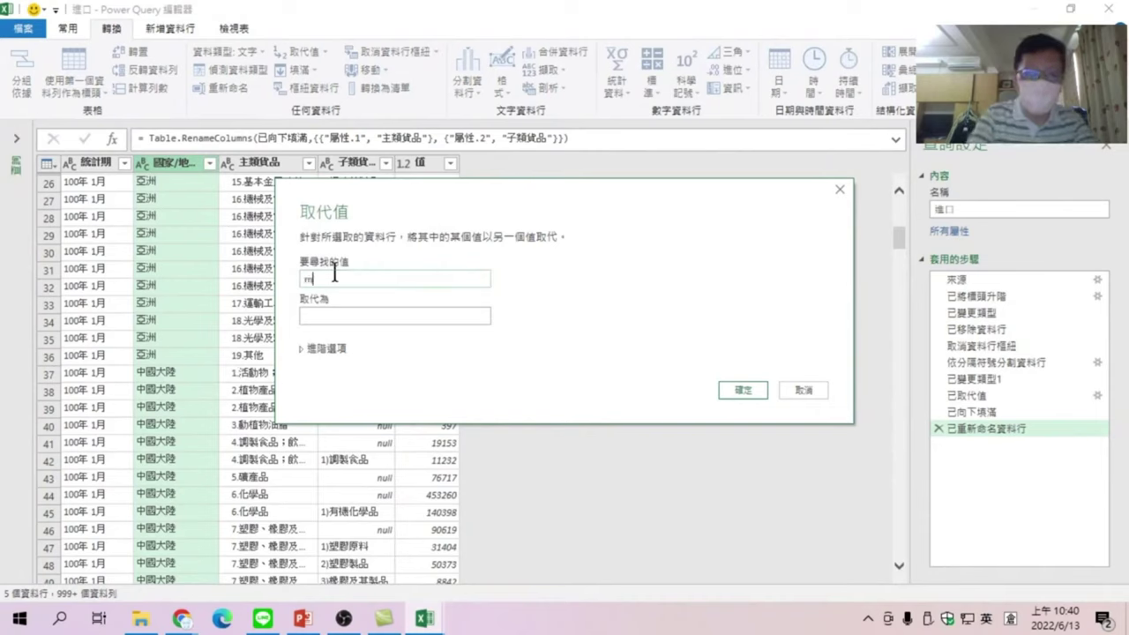
type("亞洲")
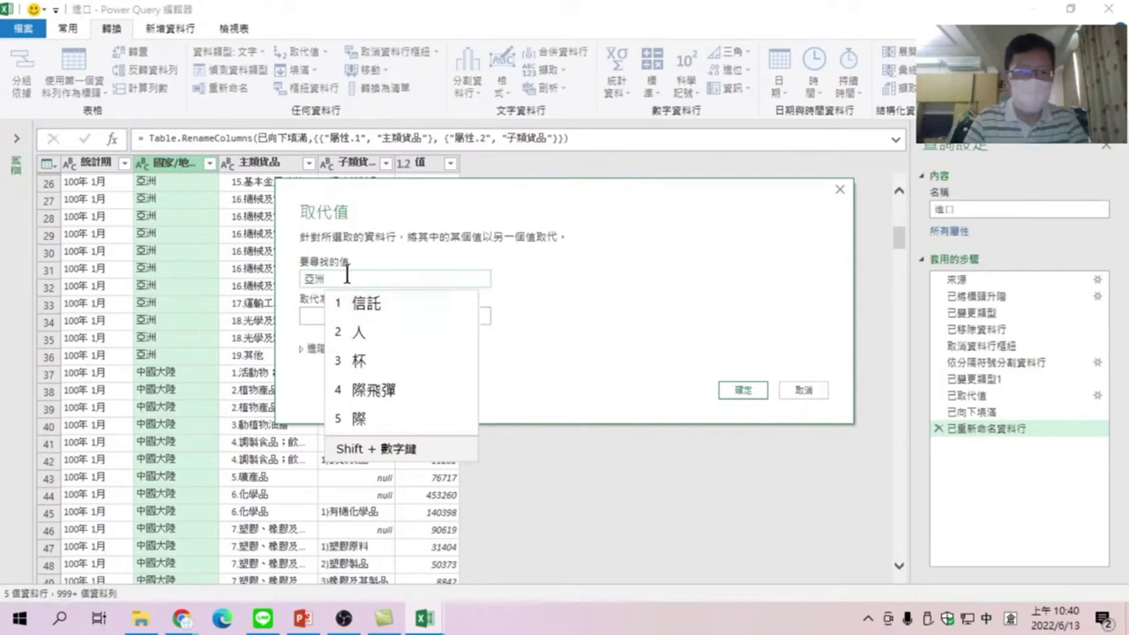
left_click_drag(347, 276, 287, 275)
key("ctrl+c")
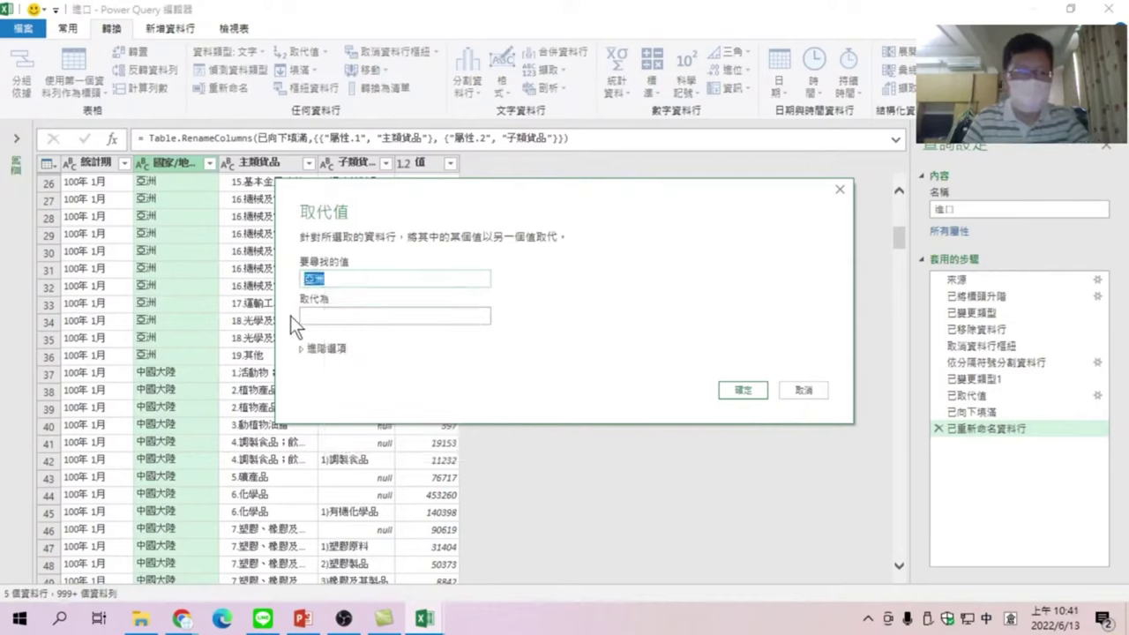
left_click(322, 315)
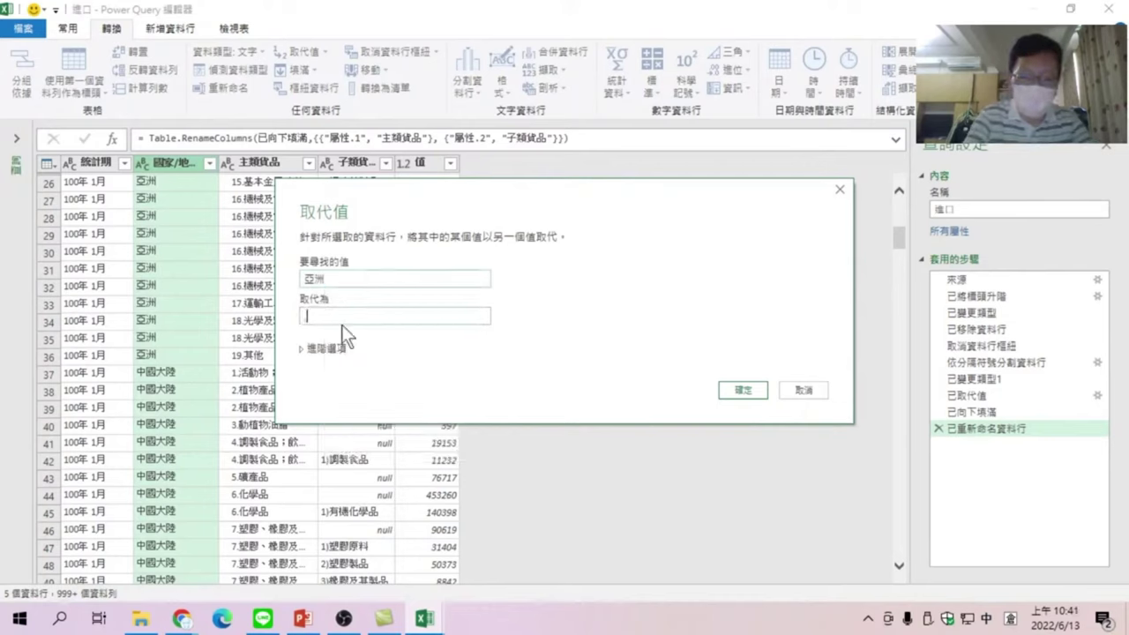
key("ctrl+v")
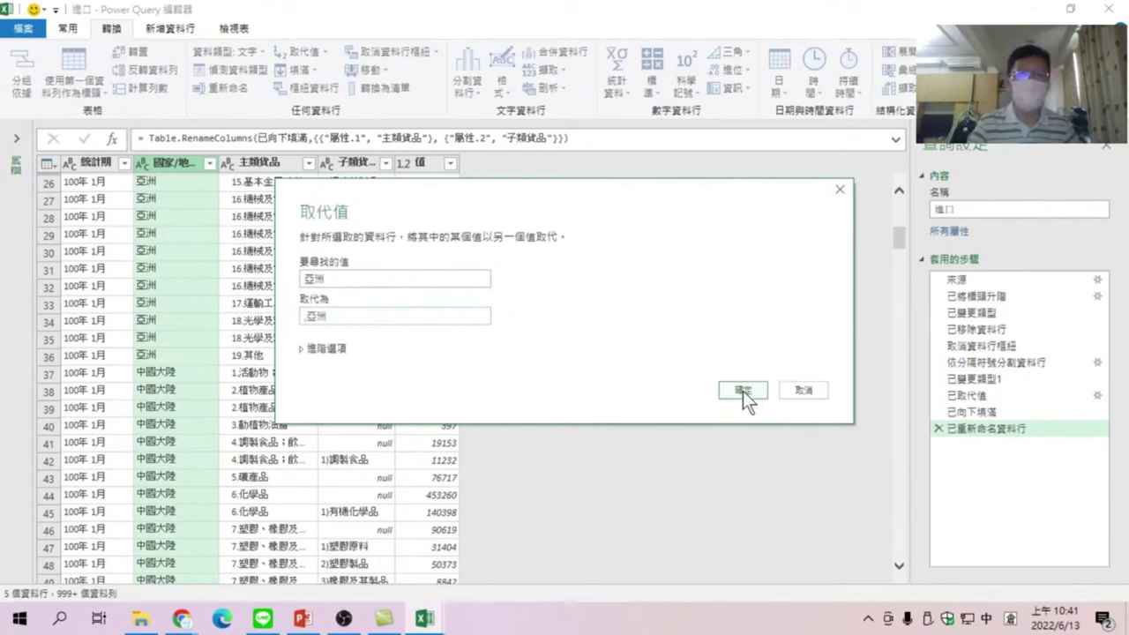
left_click(751, 391)
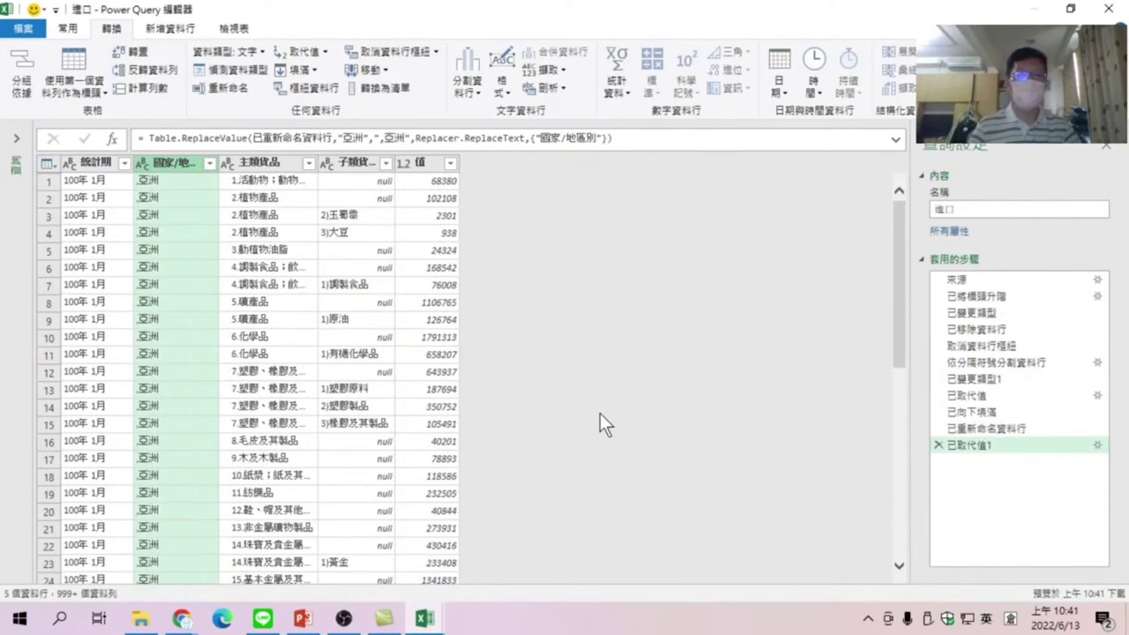
- Replace 歐洲 with ',歐洲' in the 國家/地區 column, creating step 已取代值2
right_click(172, 160)
mouse_move(223, 311)
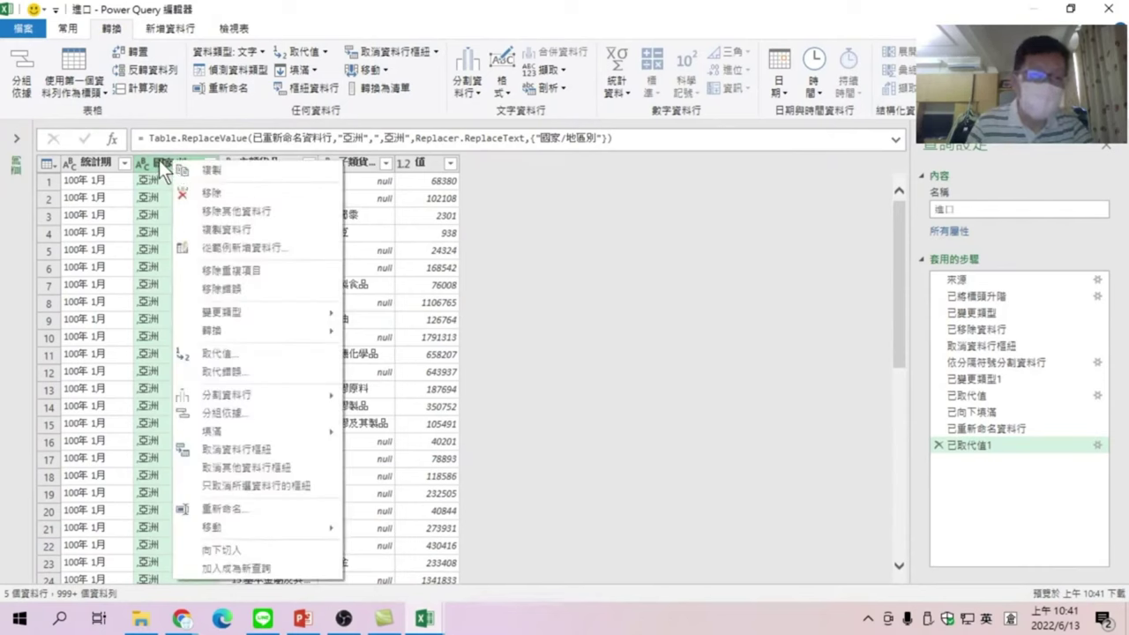
left_click(225, 355)
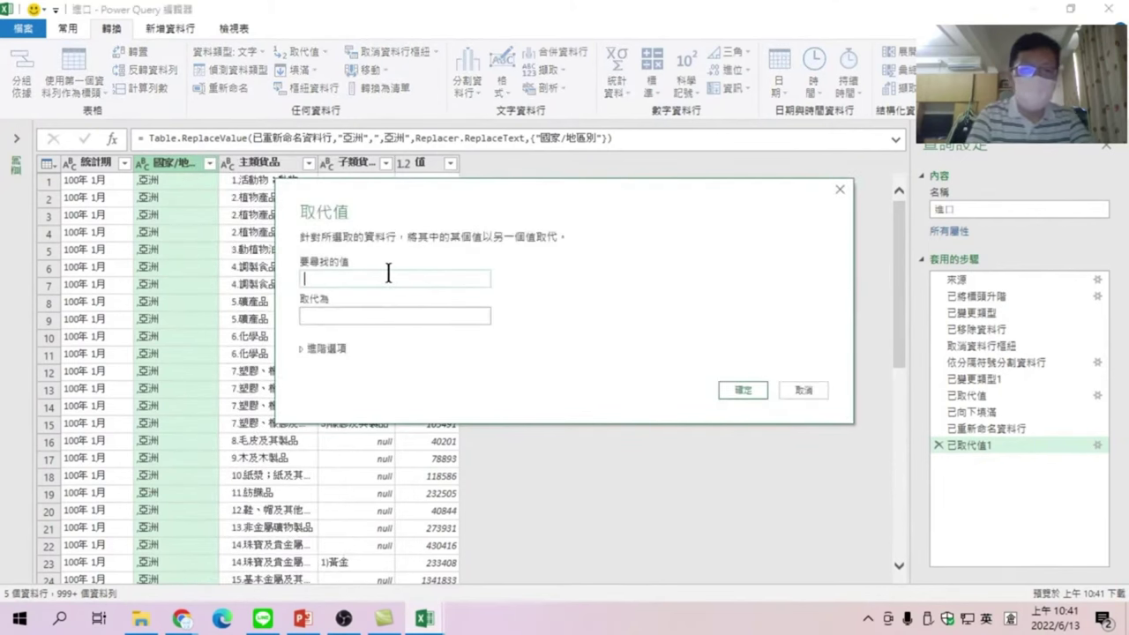
key("shift")
type("歐")
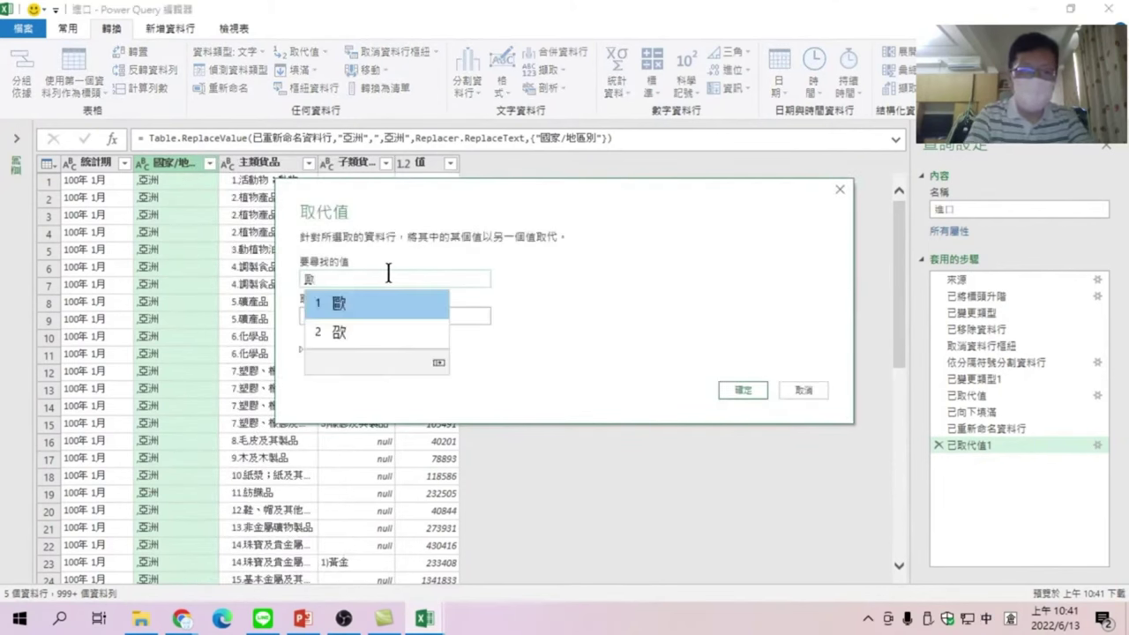
type("歐洲")
double_click(389, 278)
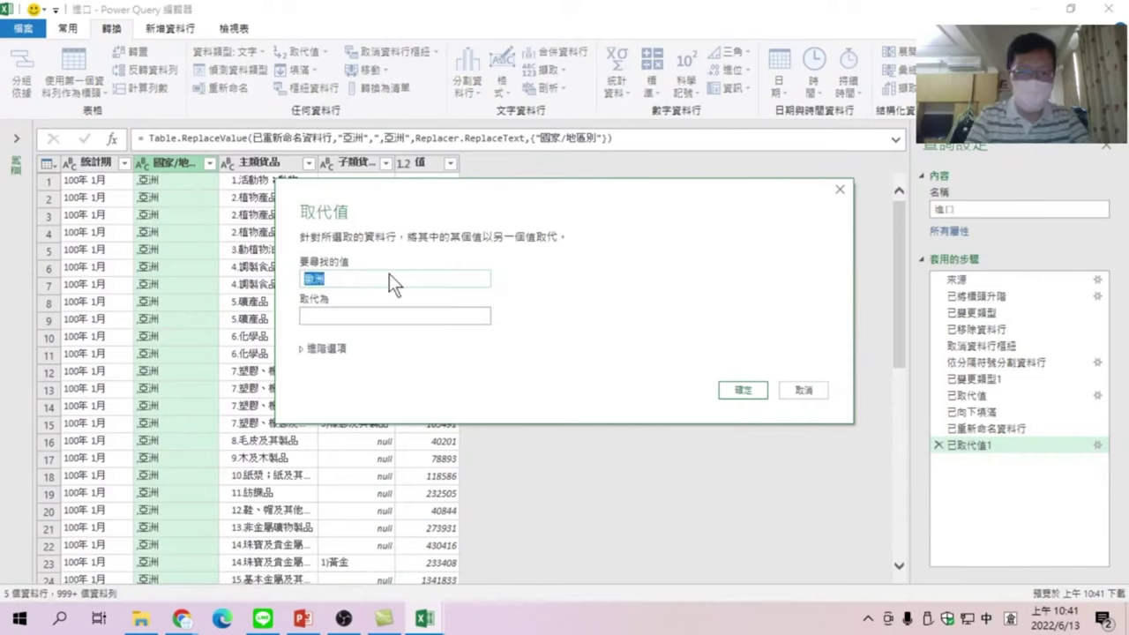
key("Tab")
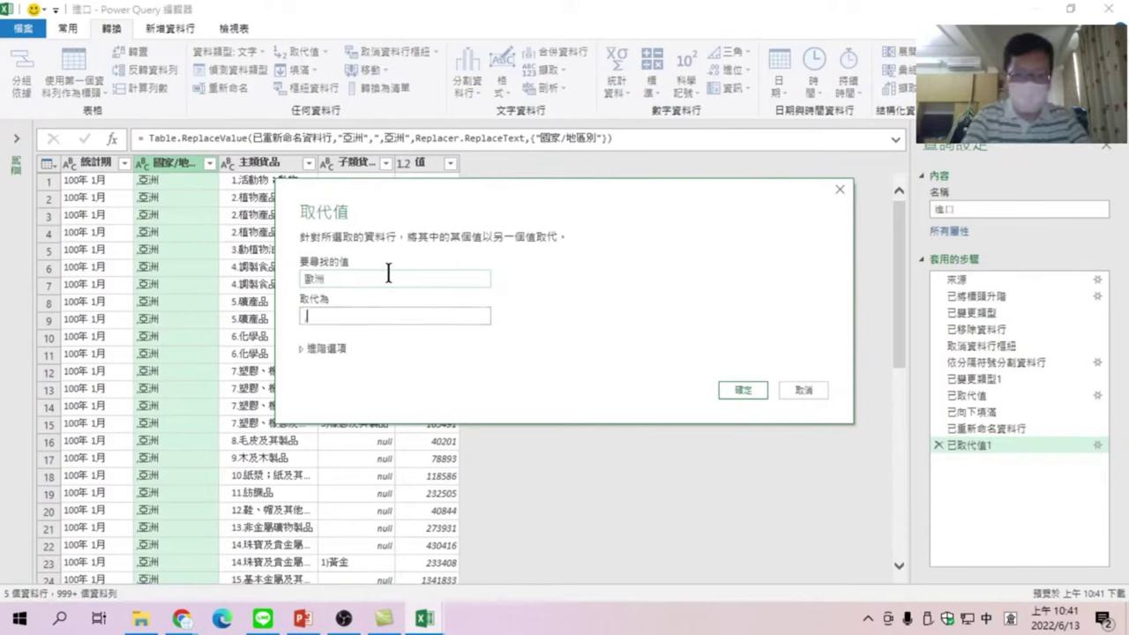
type(",歐洲")
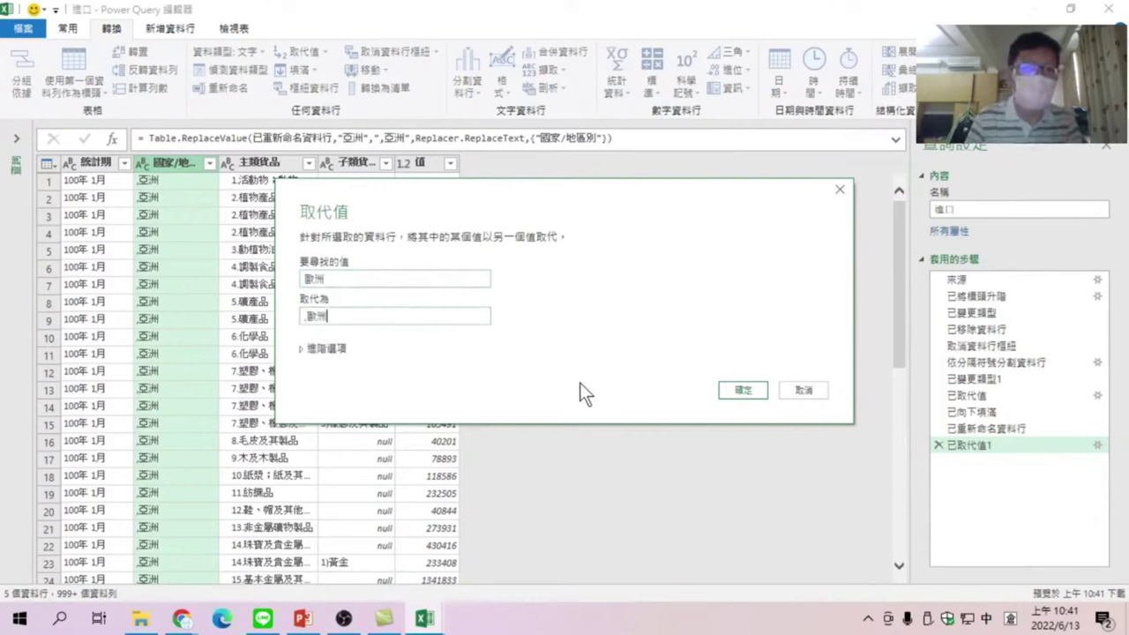
left_click(745, 393)
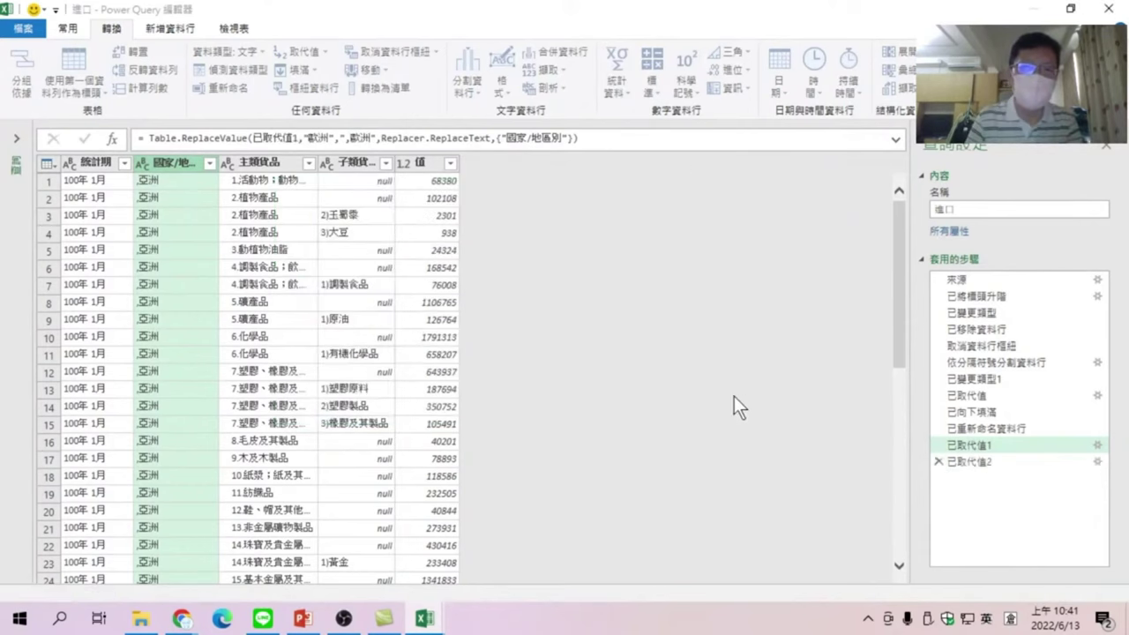
- Replace 非洲 with ',非洲' in the 國家/地區 column, creating step 已取代值3
right_click(170, 161)
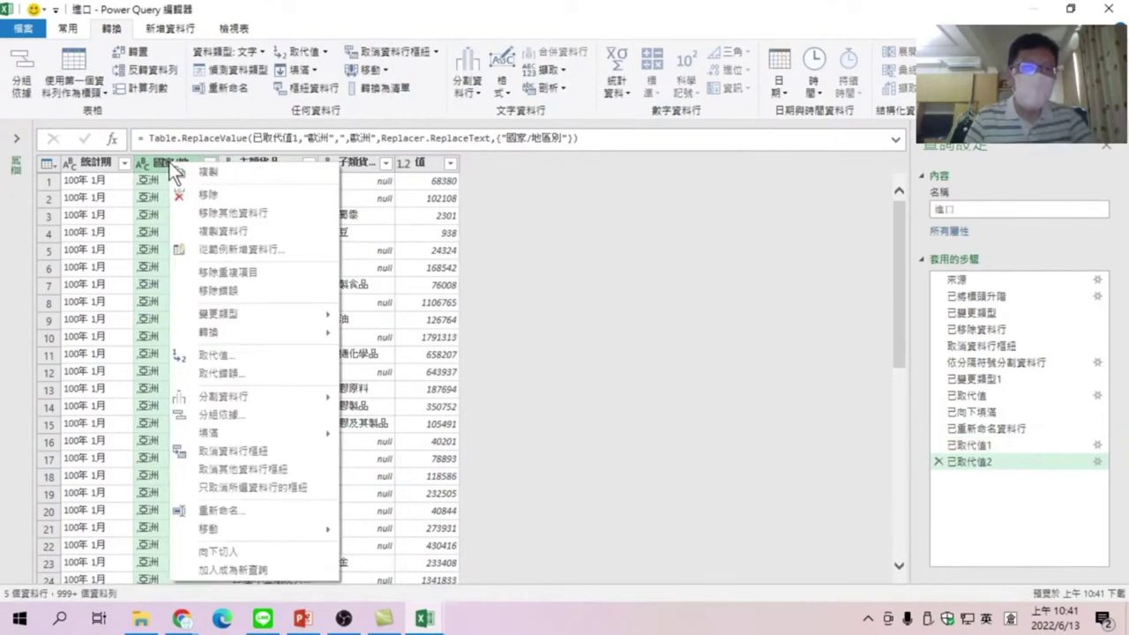
left_click(218, 357)
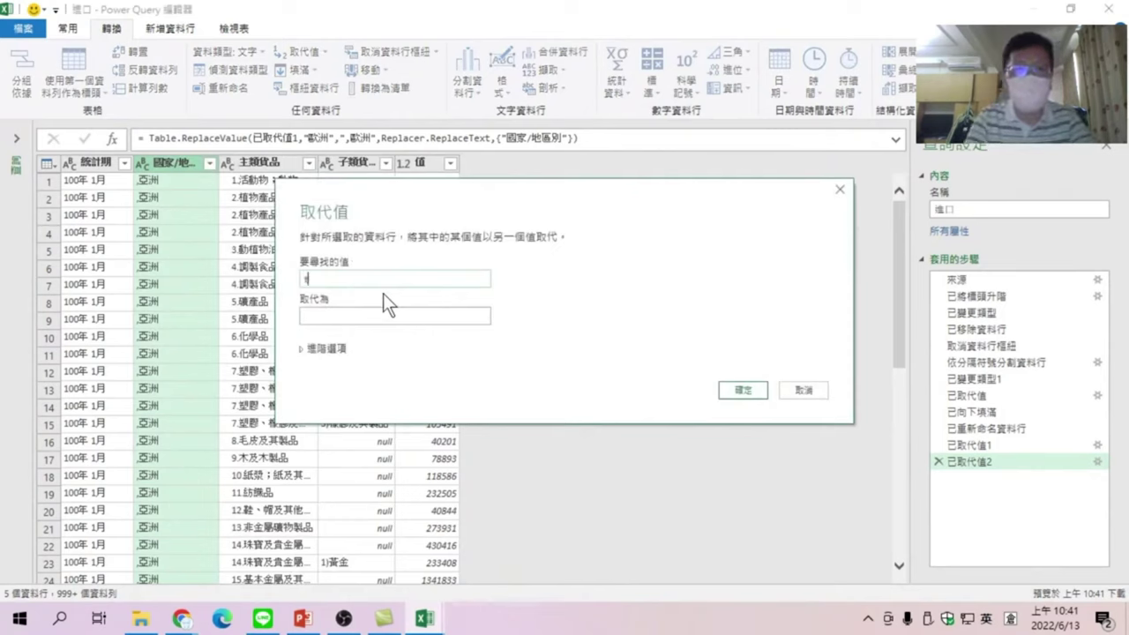
type("非")
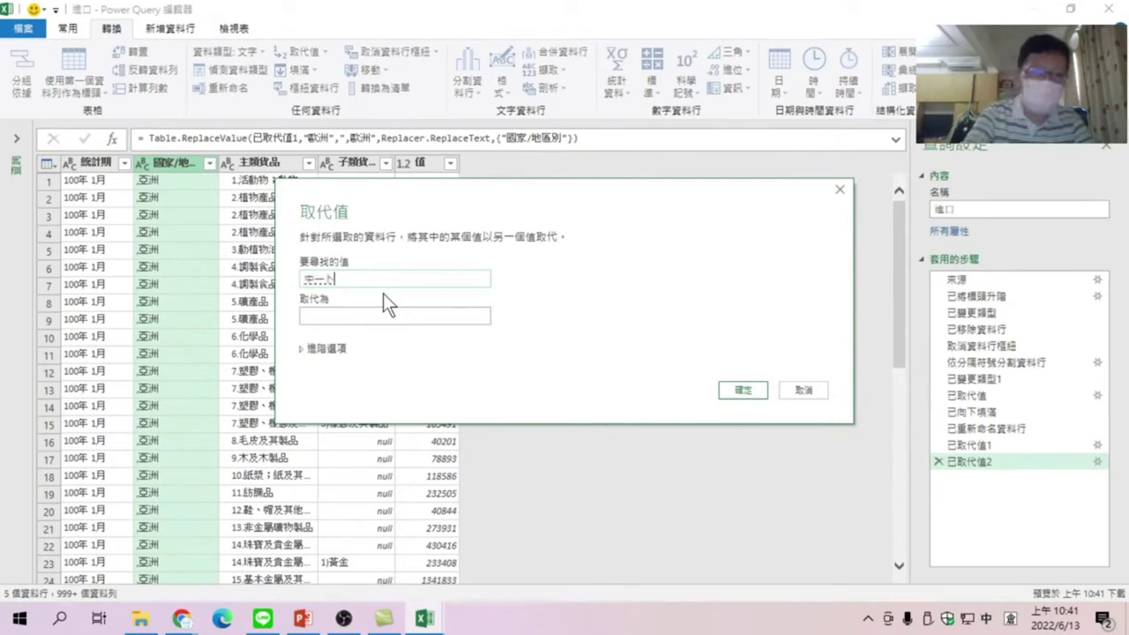
type("洲")
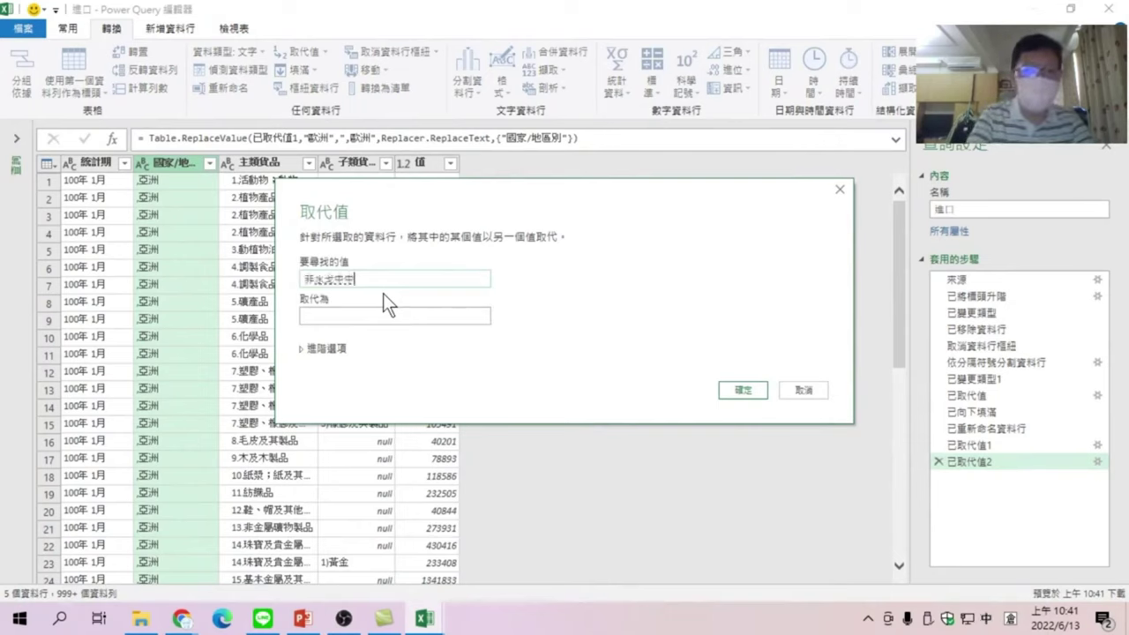
key("ctrl+a")
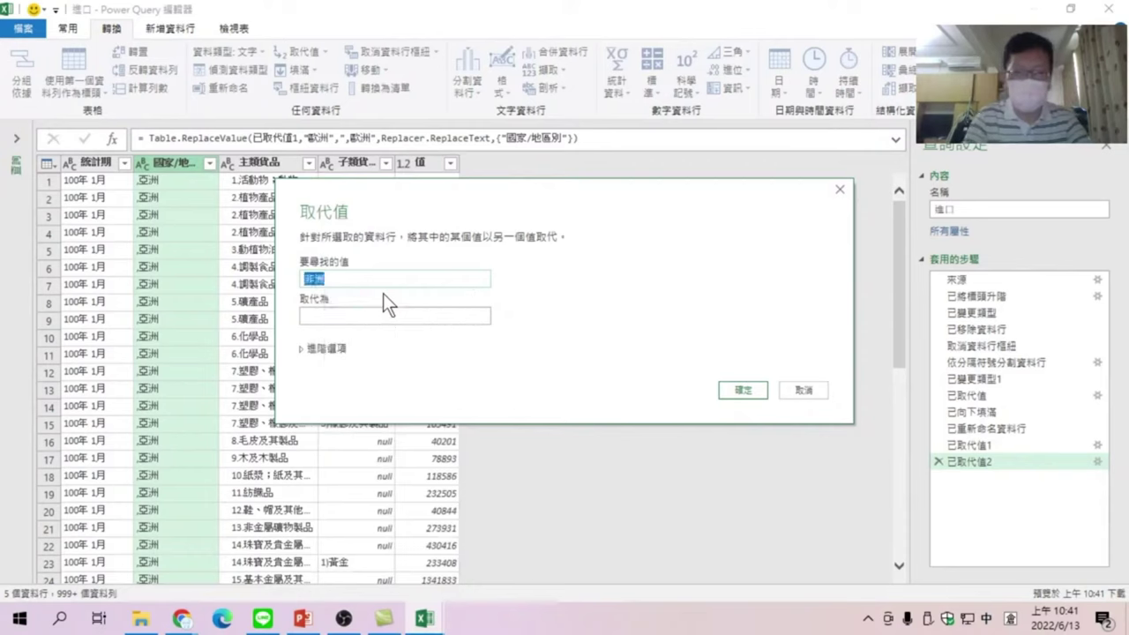
left_click(335, 316)
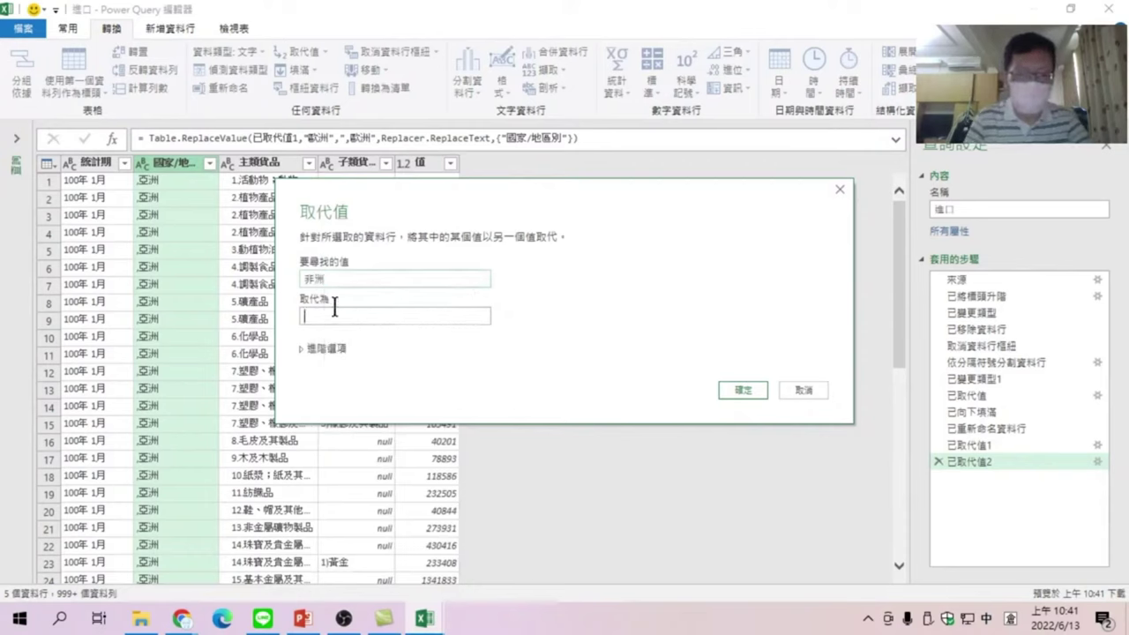
type(",非洲")
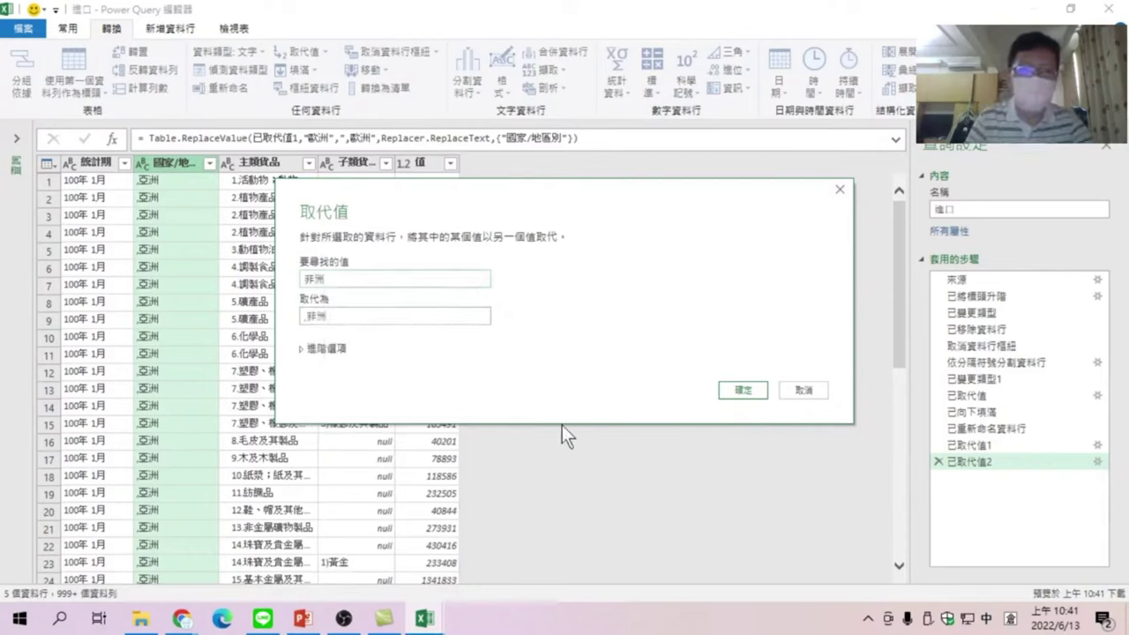
left_click(752, 392)
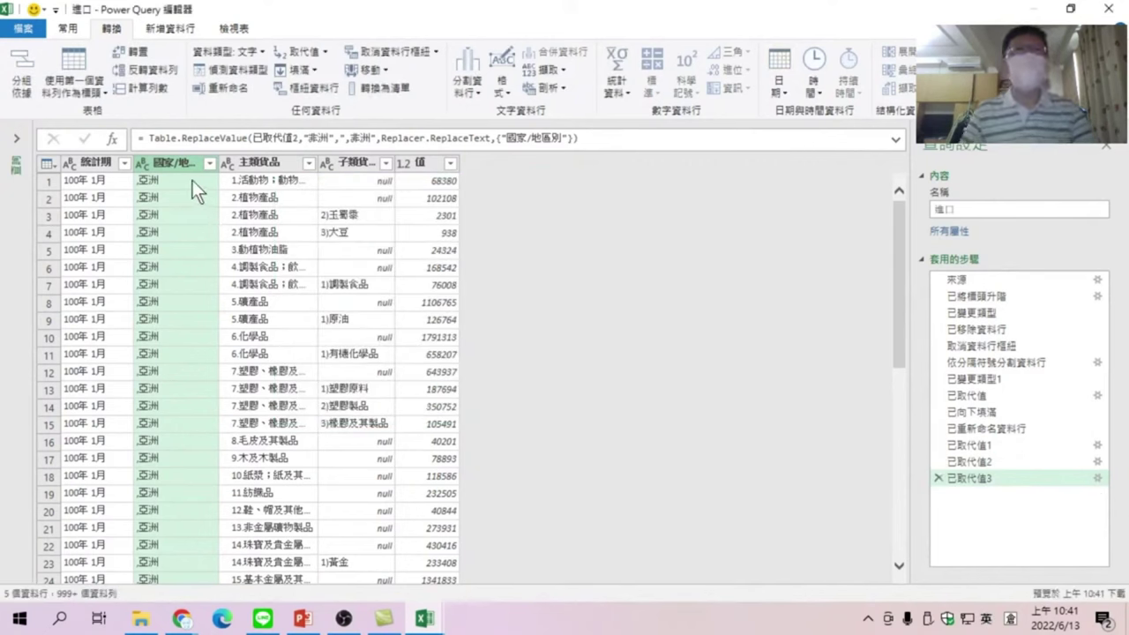
right_click(183, 157)
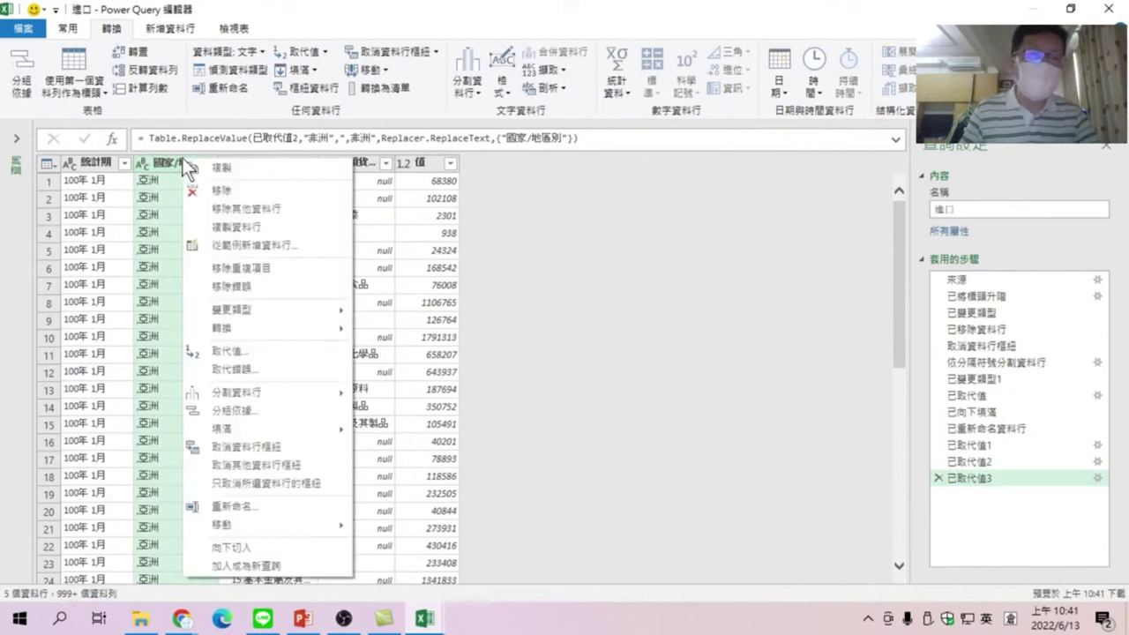
left_click(225, 352)
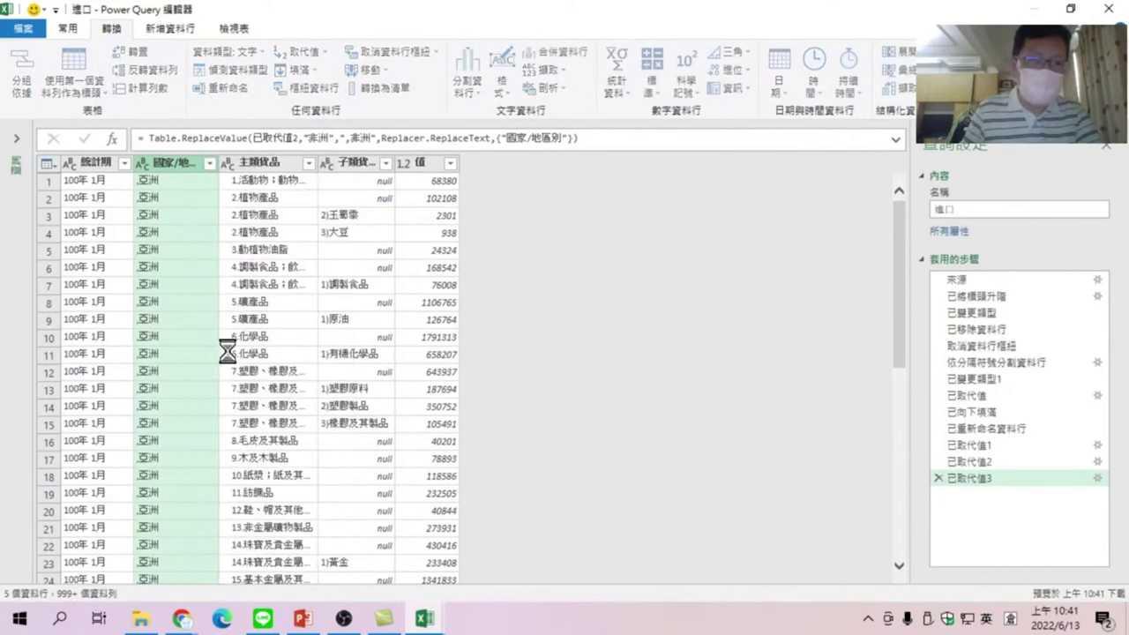
- Set the find value to 大洋洲 and the replacement to ',大洋洲', creating step 已取代值4
type("k")
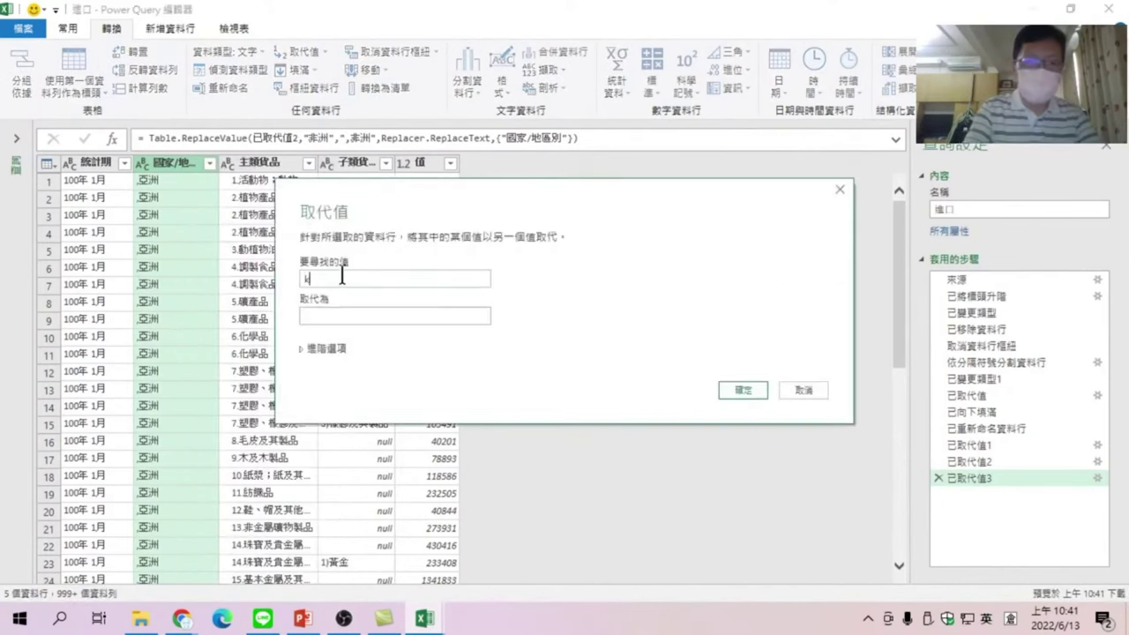
type("大洋")
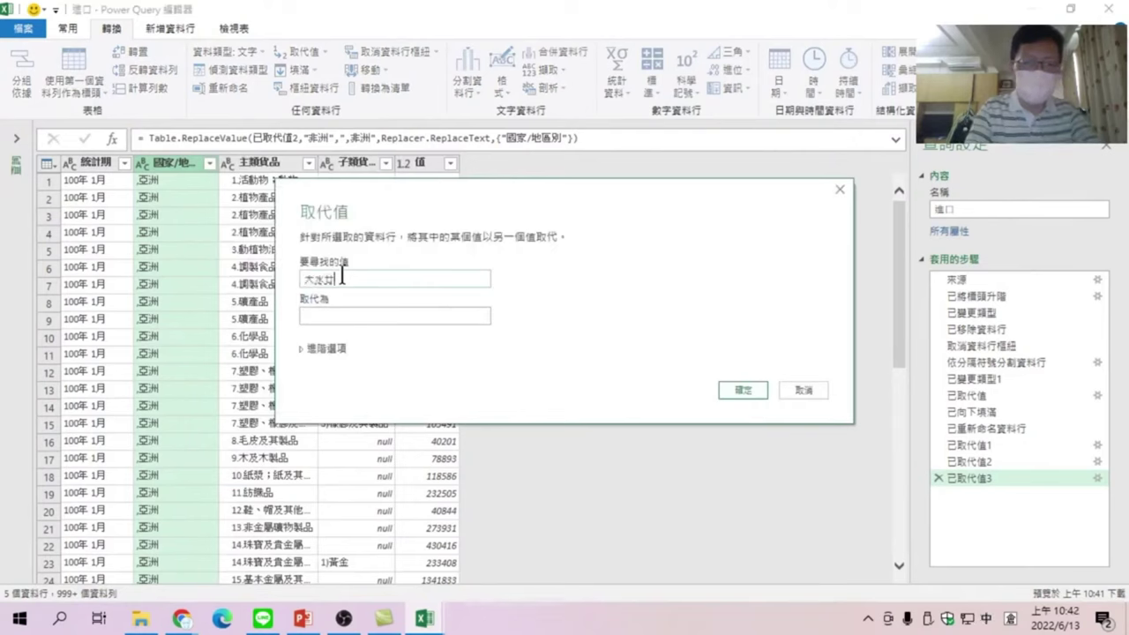
type("洲")
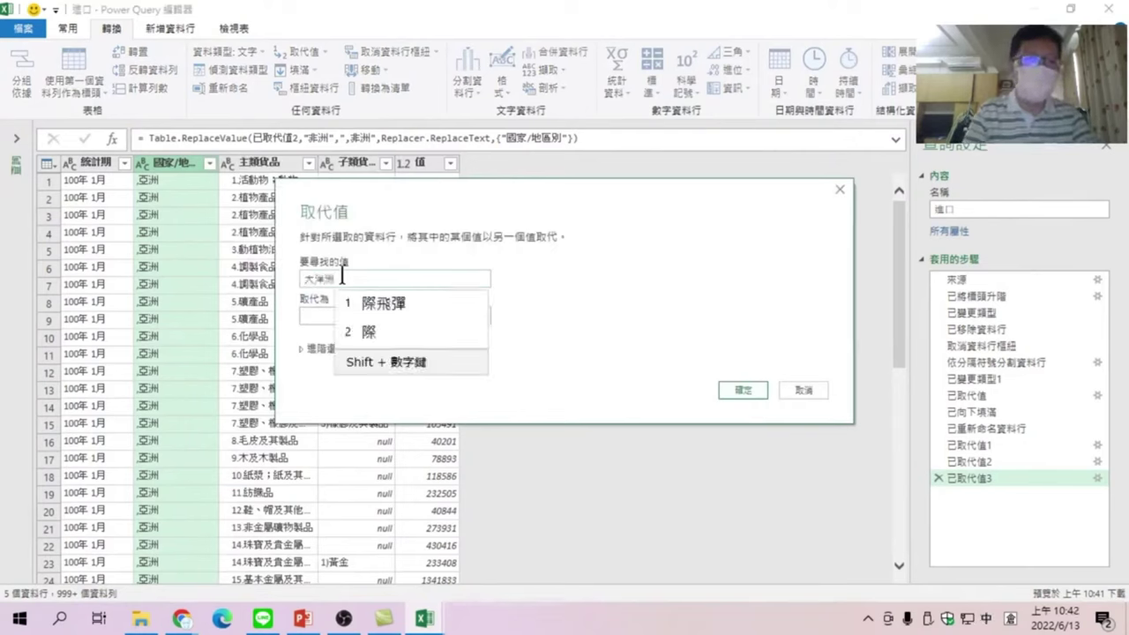
key("Tab")
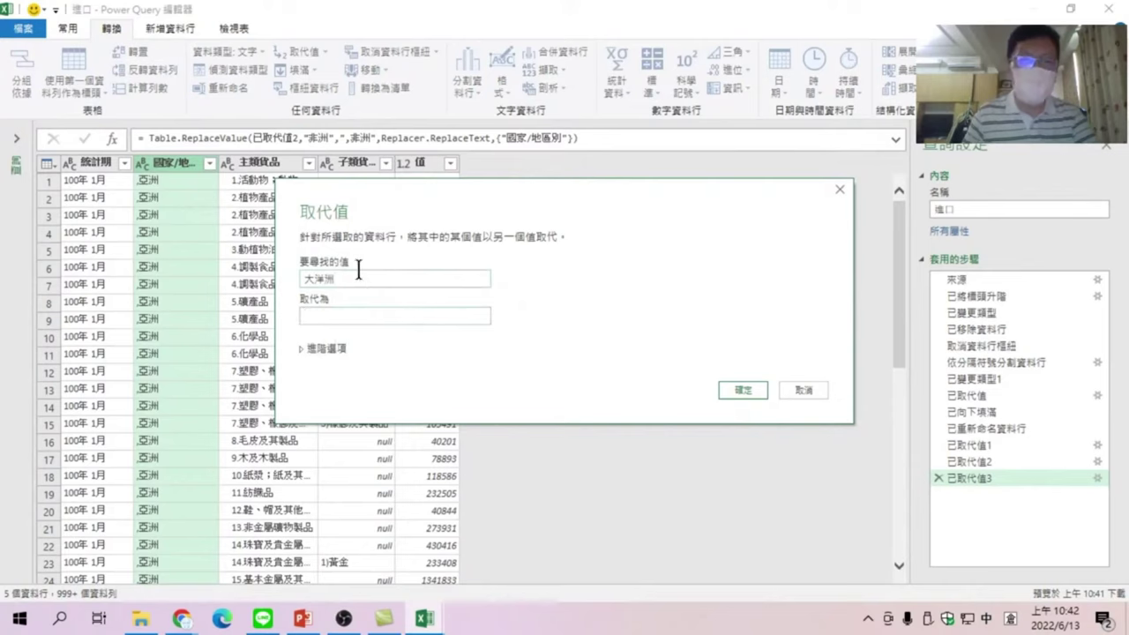
left_click_drag(356, 279, 288, 282)
left_click(323, 313)
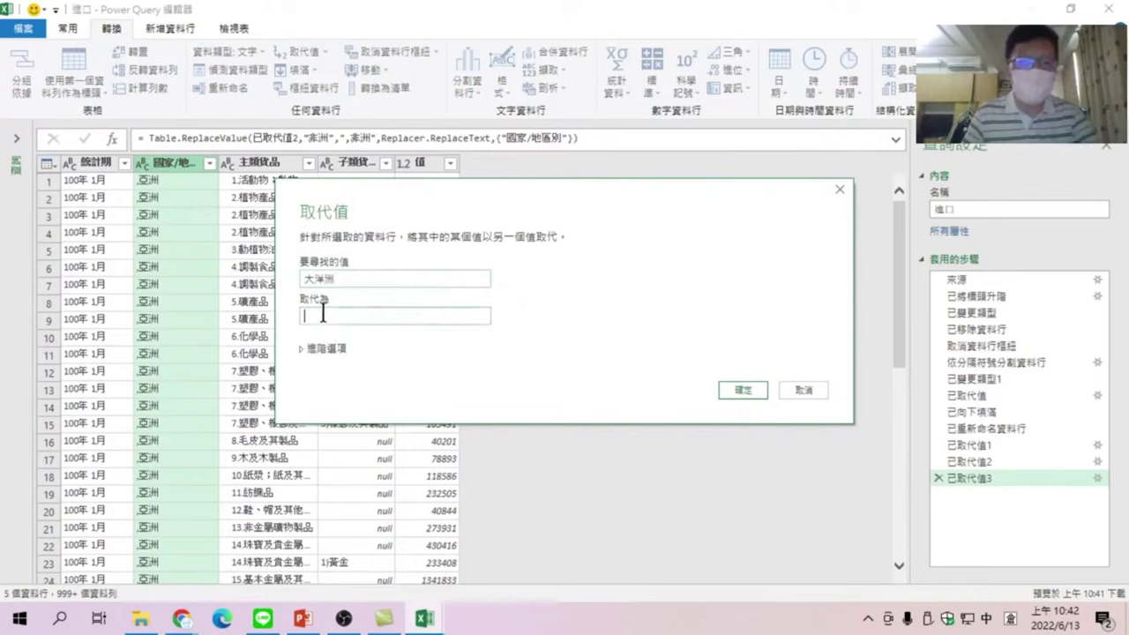
type(",大洋洲")
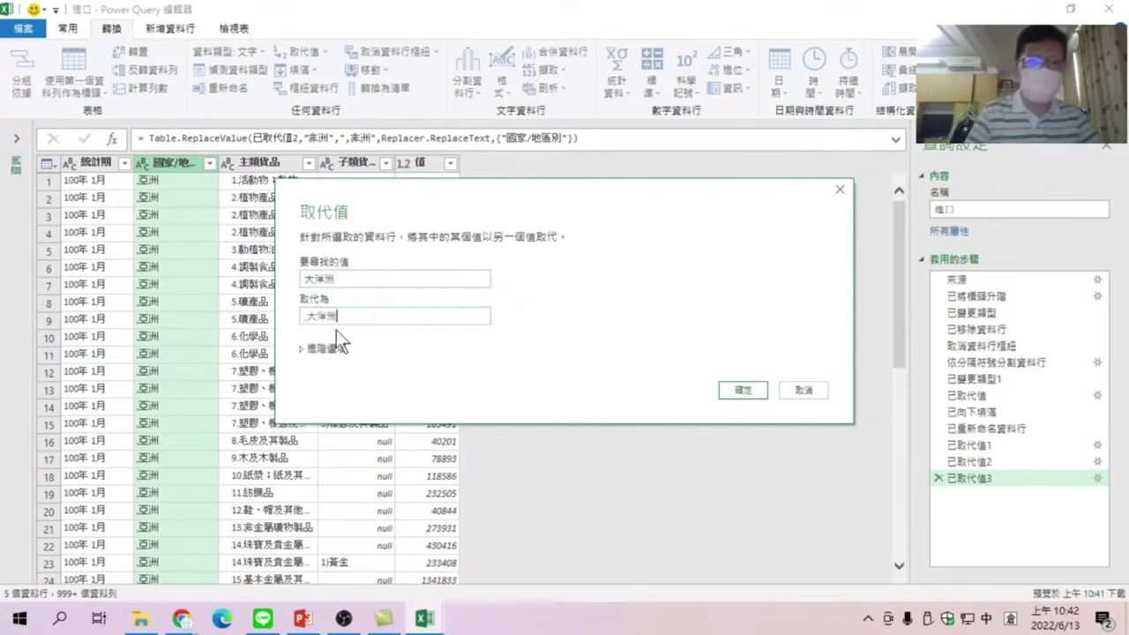
left_click(743, 390)
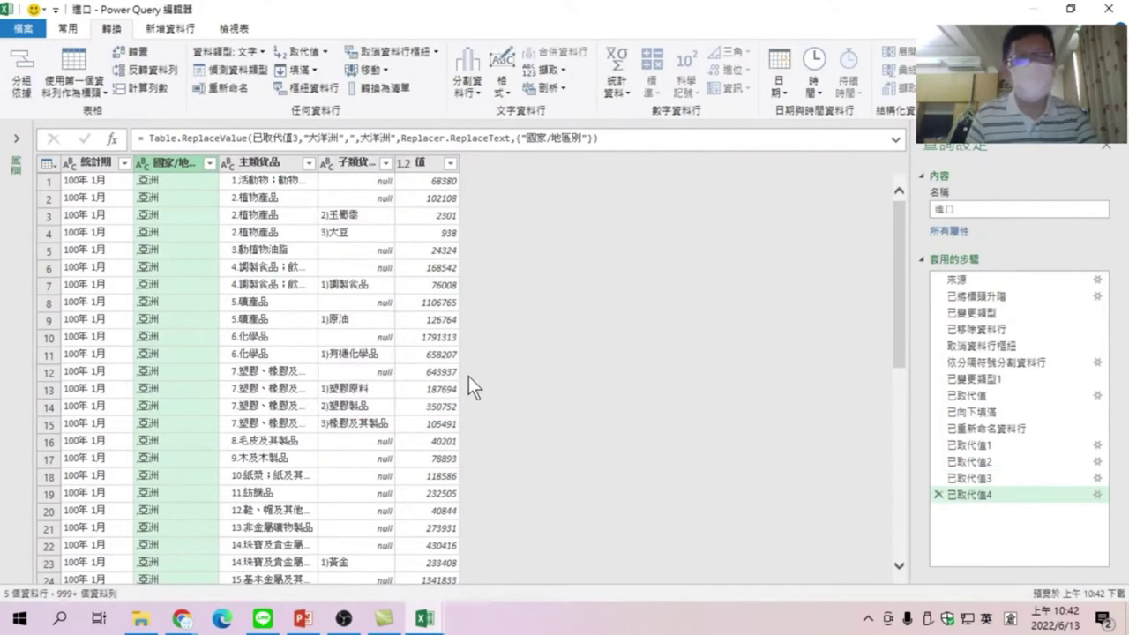
left_click(209, 163)
left_click(284, 310)
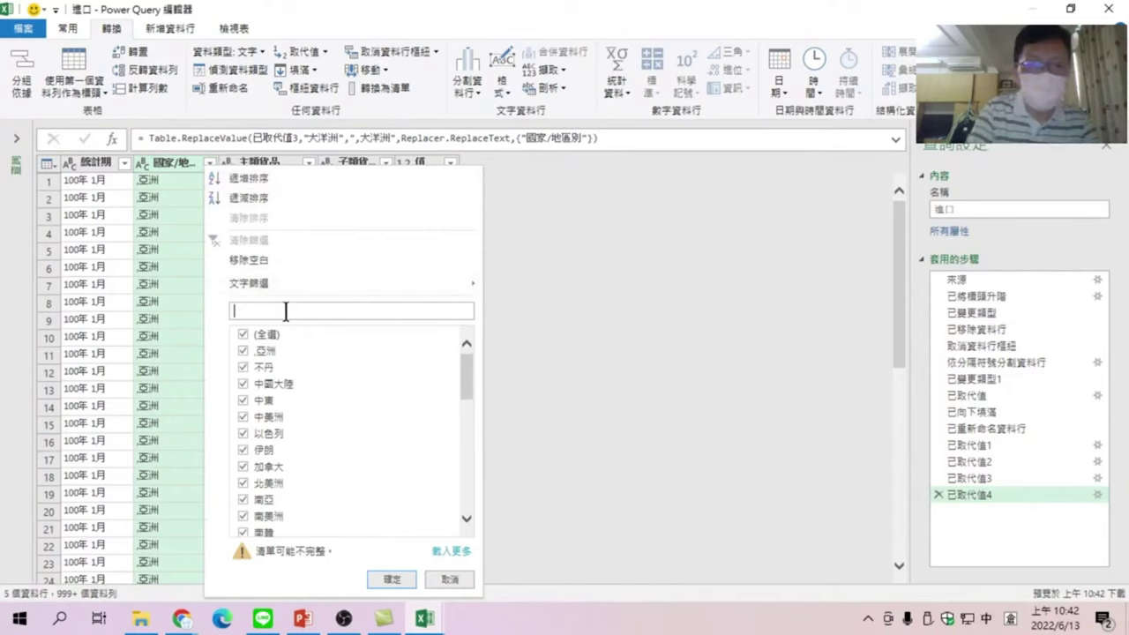
type("亞洲際")
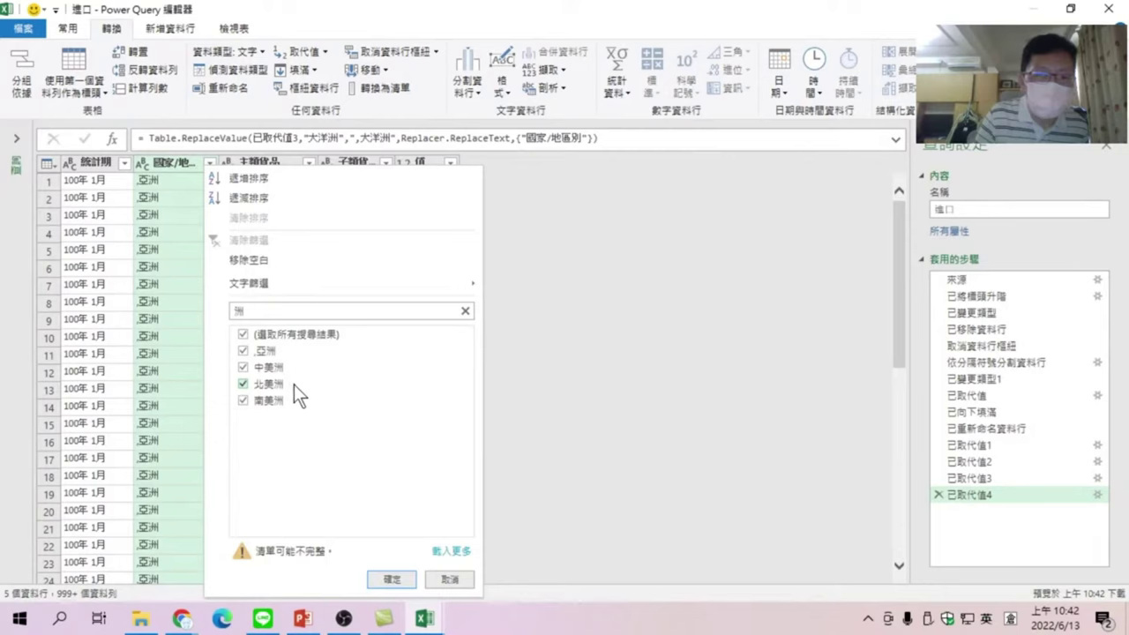
left_click(457, 552)
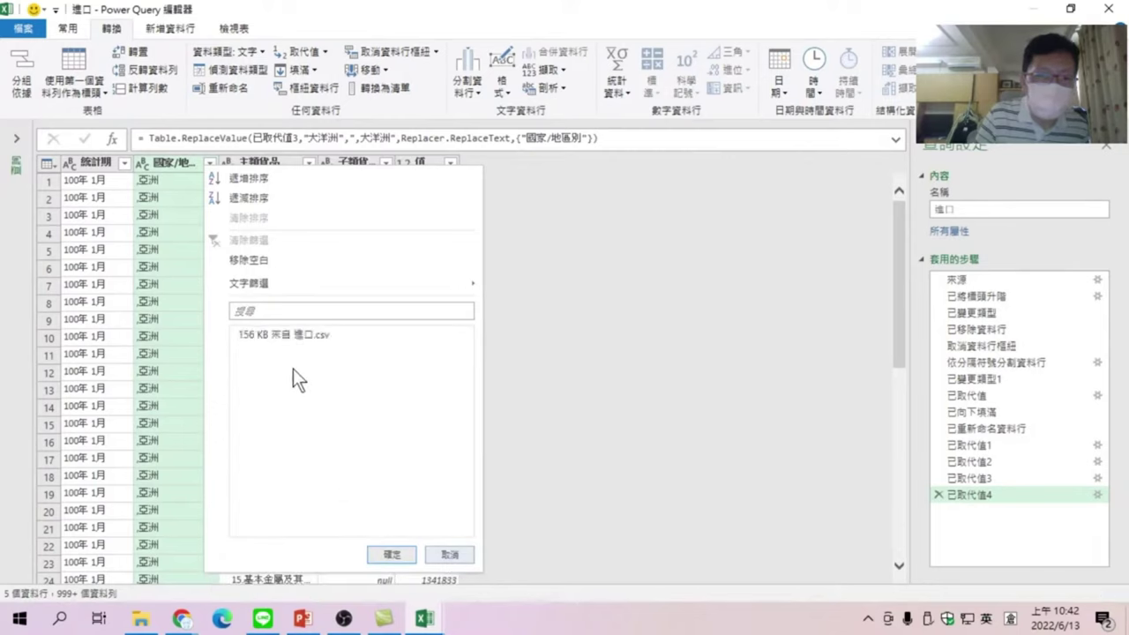
left_click(276, 309)
type("e")
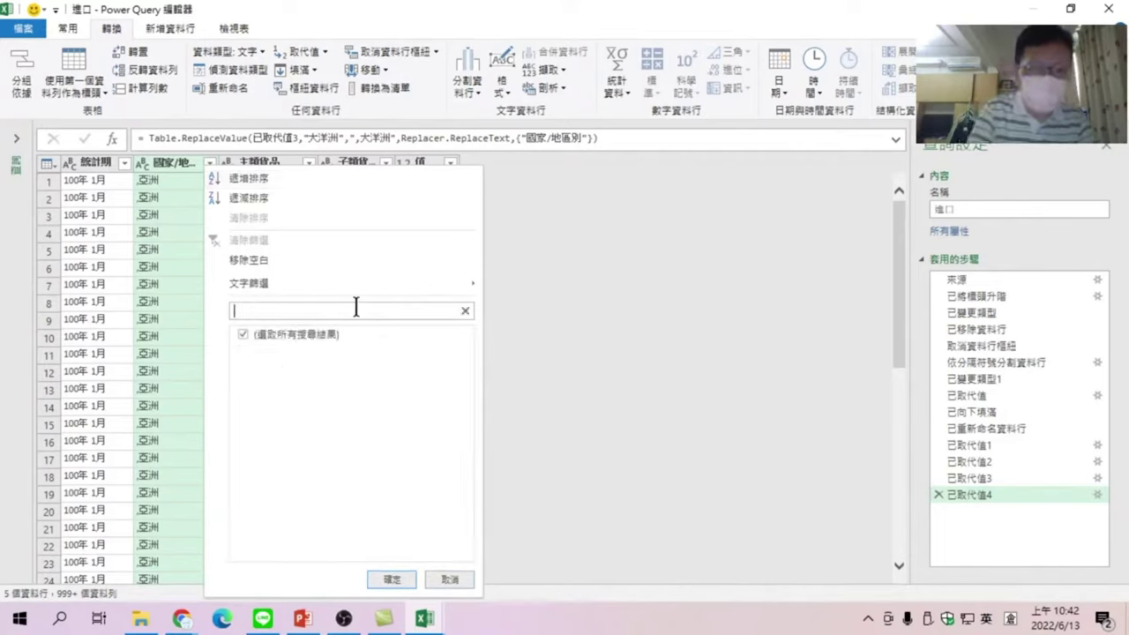
key("BackSpace")
type("洲")
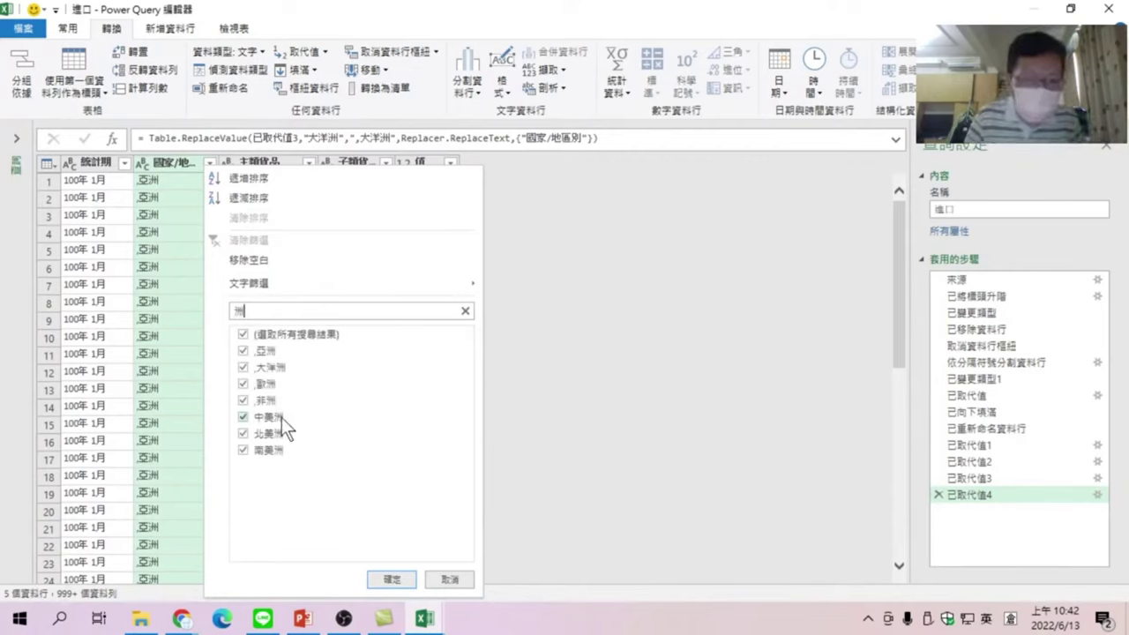
left_click(448, 579)
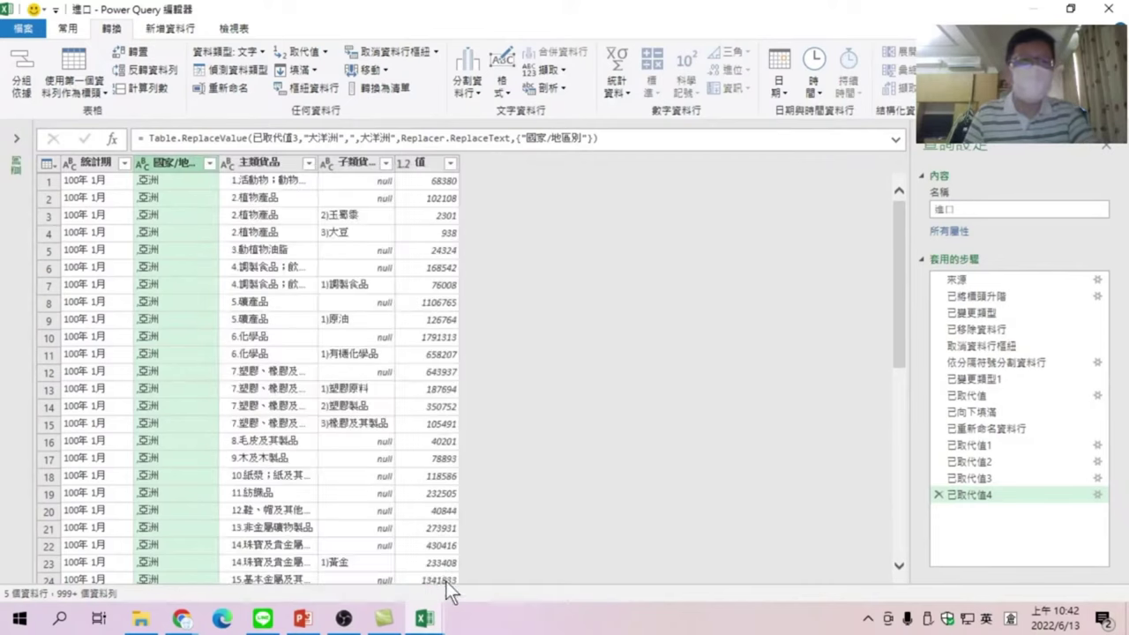
- Replace 北美洲 with ',北美洲' in the 國家/地區 column, creating step 已取代值5
right_click(180, 158)
left_click(225, 351)
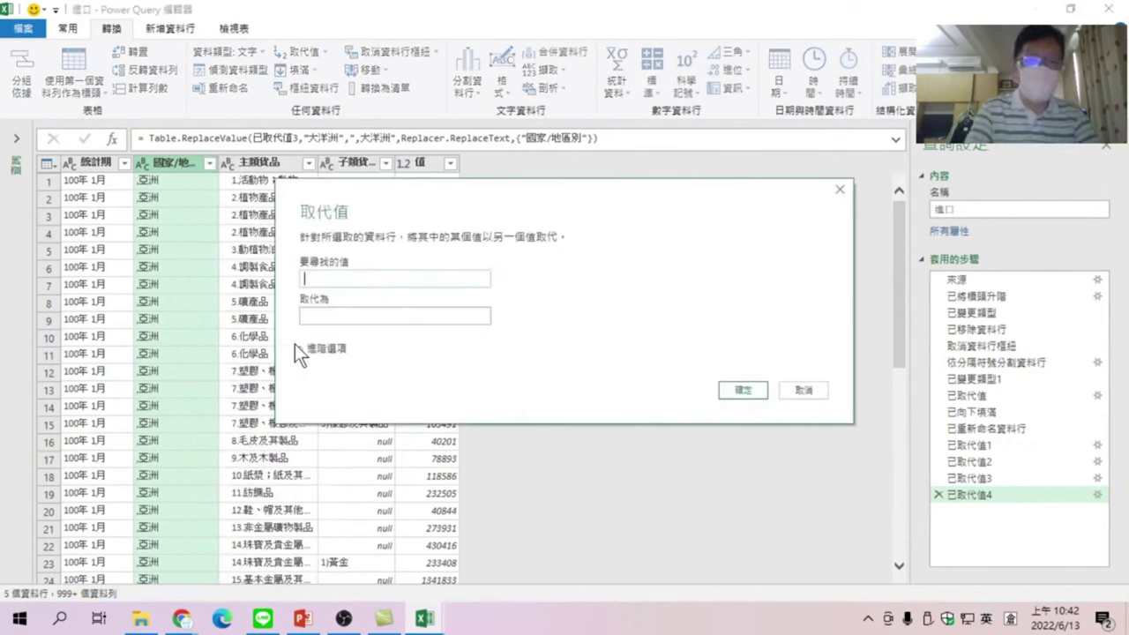
key("shift")
type("宋一")
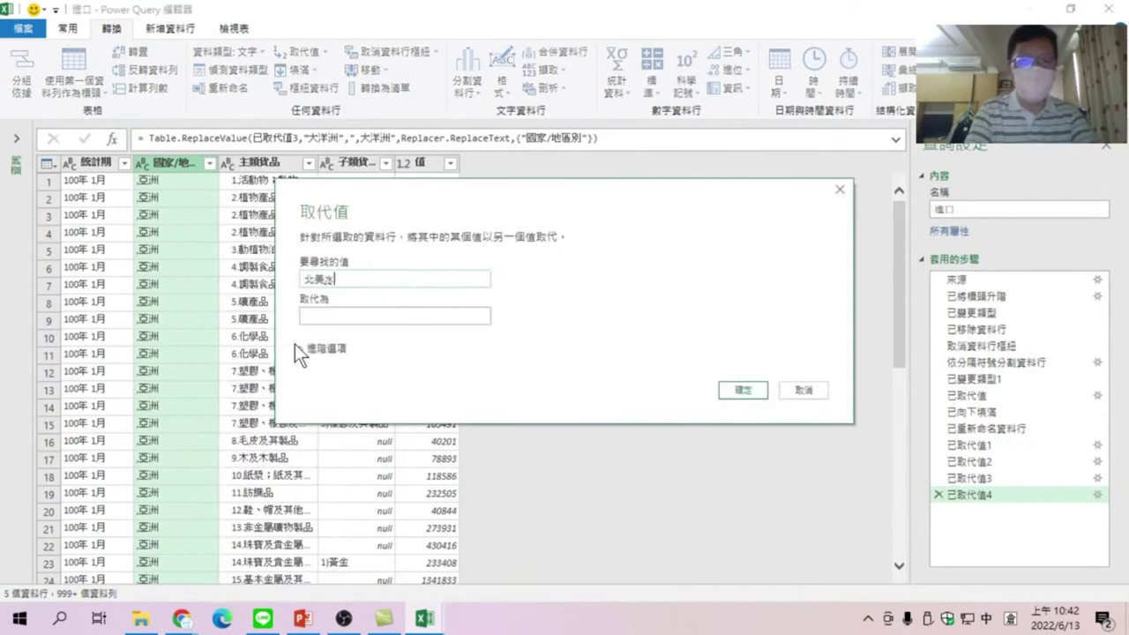
type("北美洲")
key("ctrl+a")
key("ctrl+c")
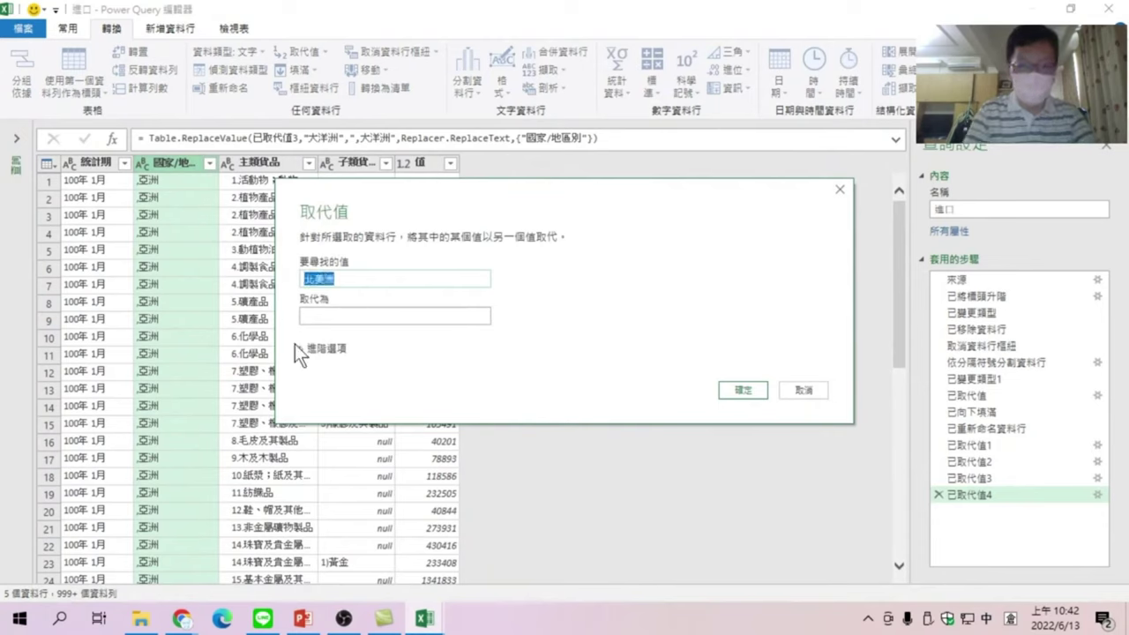
left_click(317, 320)
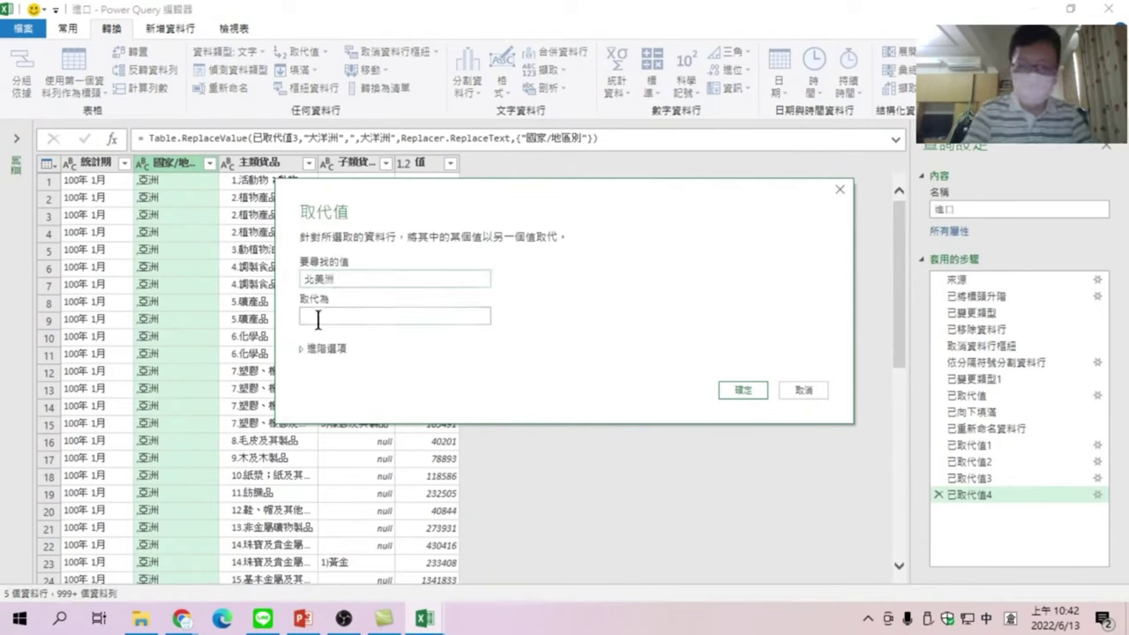
type(",")
key("ctrl+v")
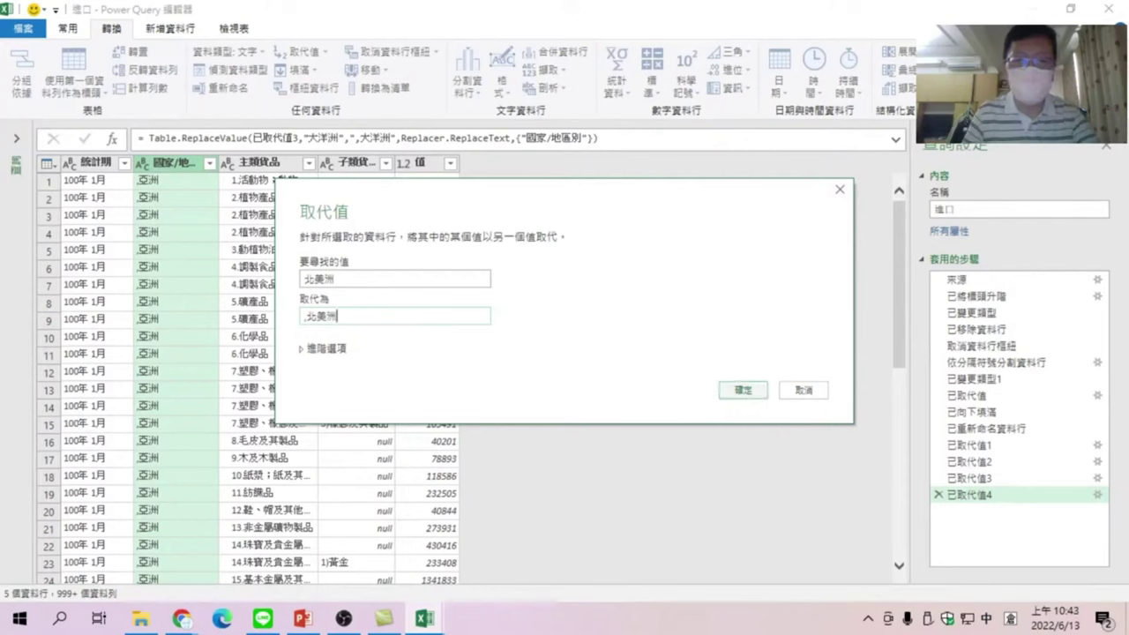
left_click(743, 390)
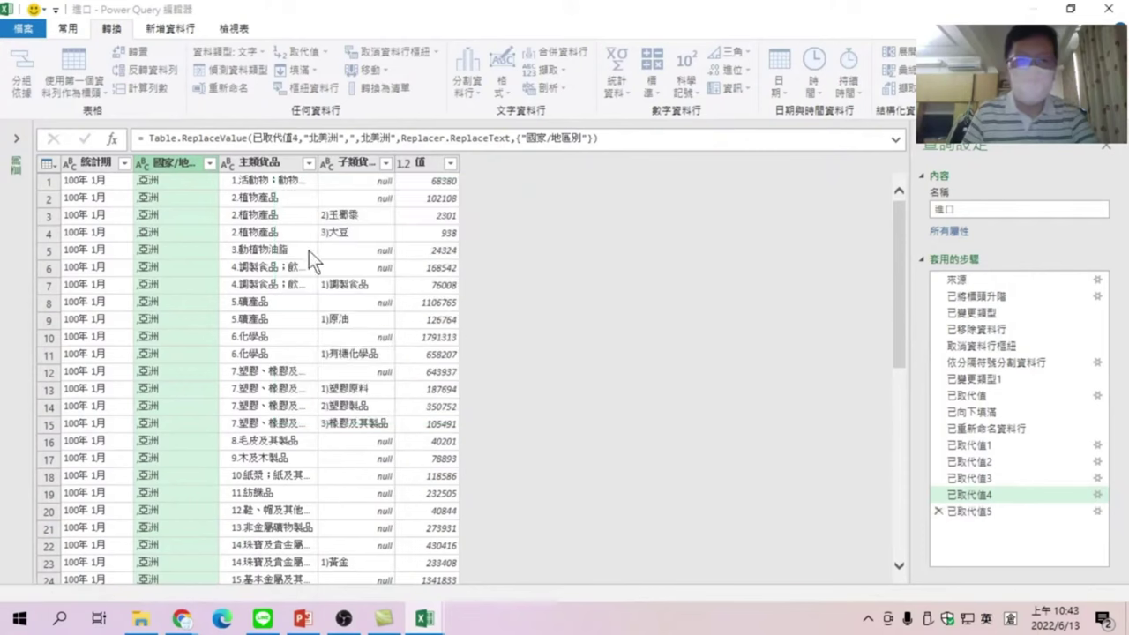
- Replace 中美洲 with ',中美洲' in the 國家/地區 column, creating step 已取代值6
right_click(166, 162)
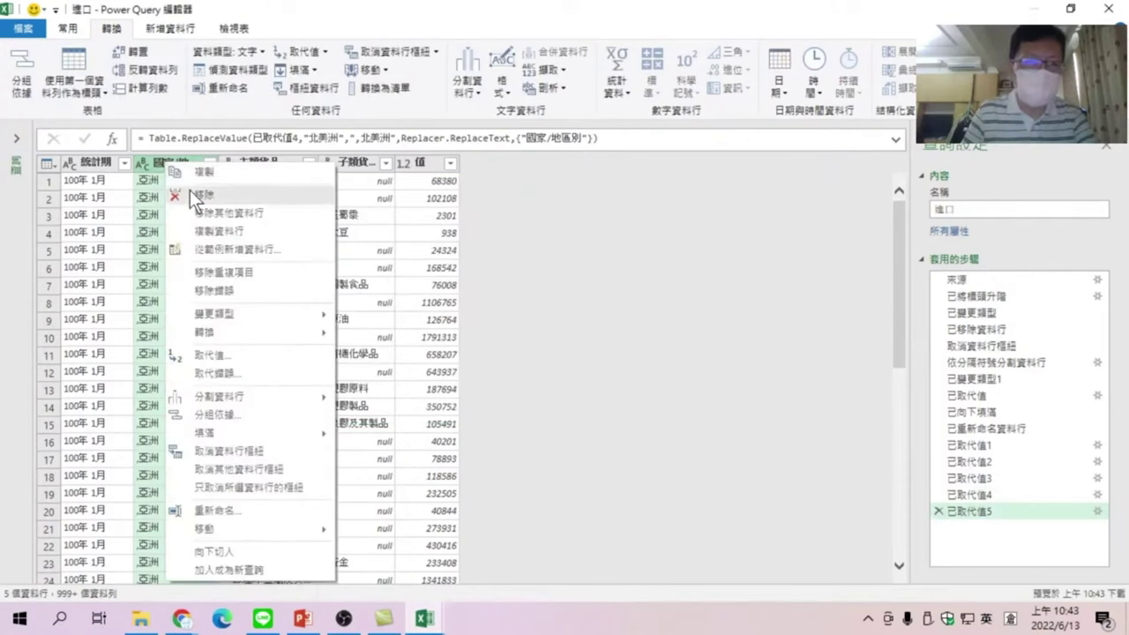
left_click(211, 355)
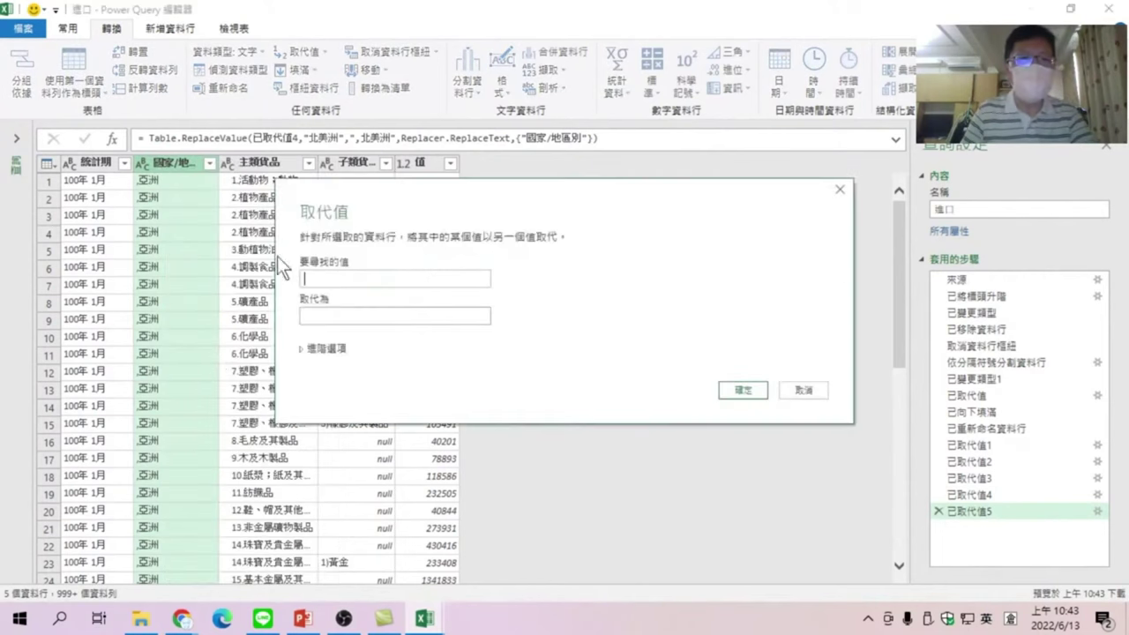
left_click(333, 278)
type("北美洲")
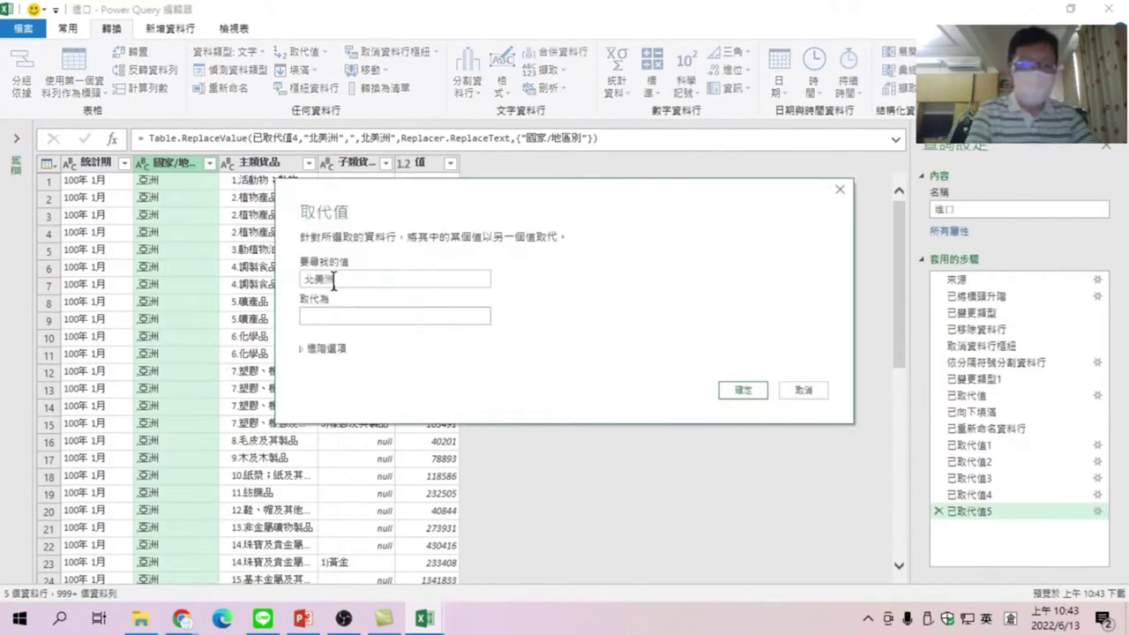
left_click_drag(333, 279, 290, 280)
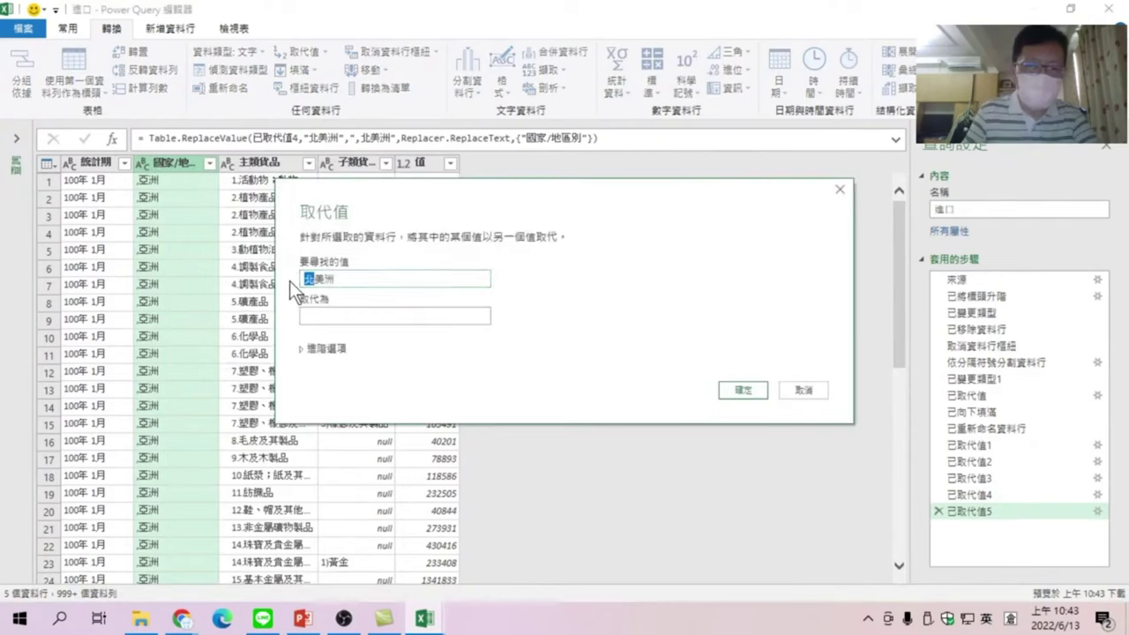
key("BackSpace")
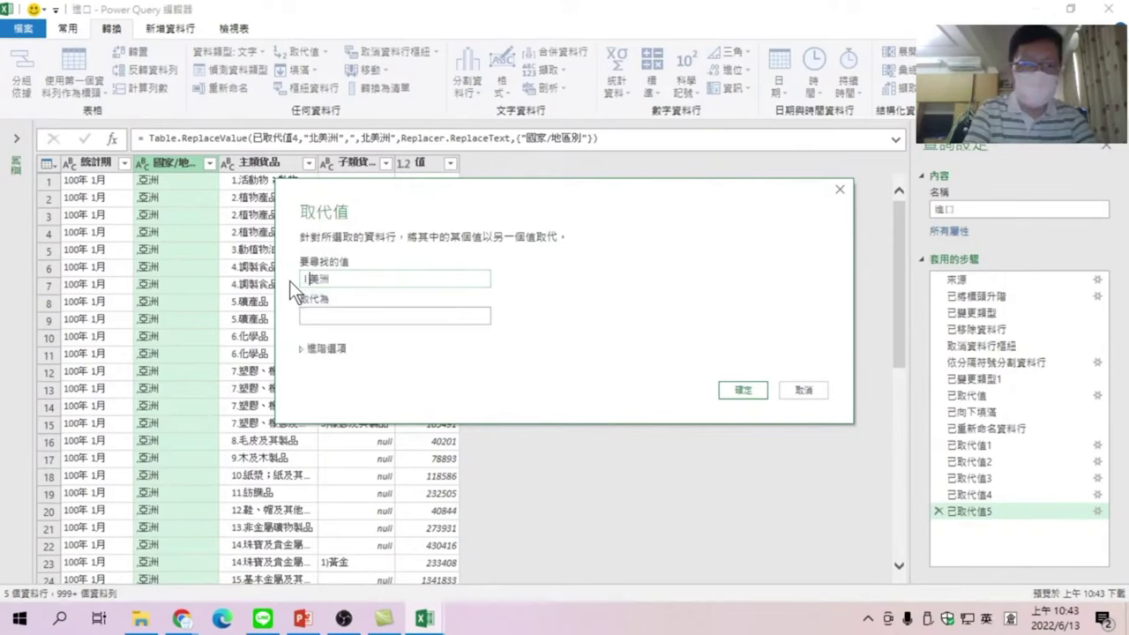
type("南")
type("中")
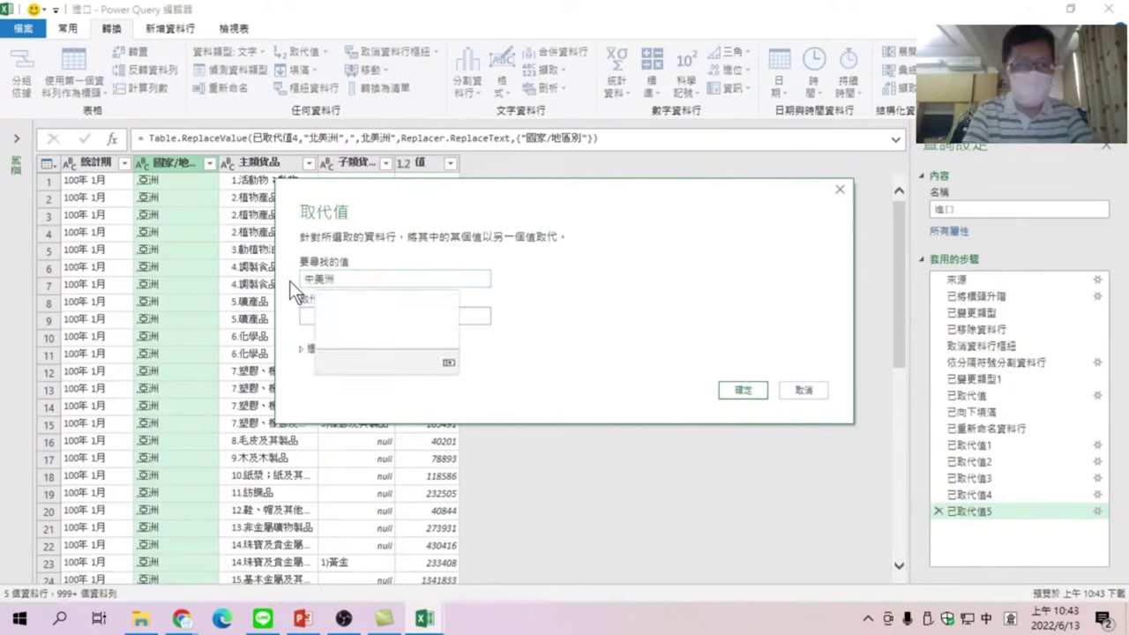
key("shift+Left")
key("shift+Left")
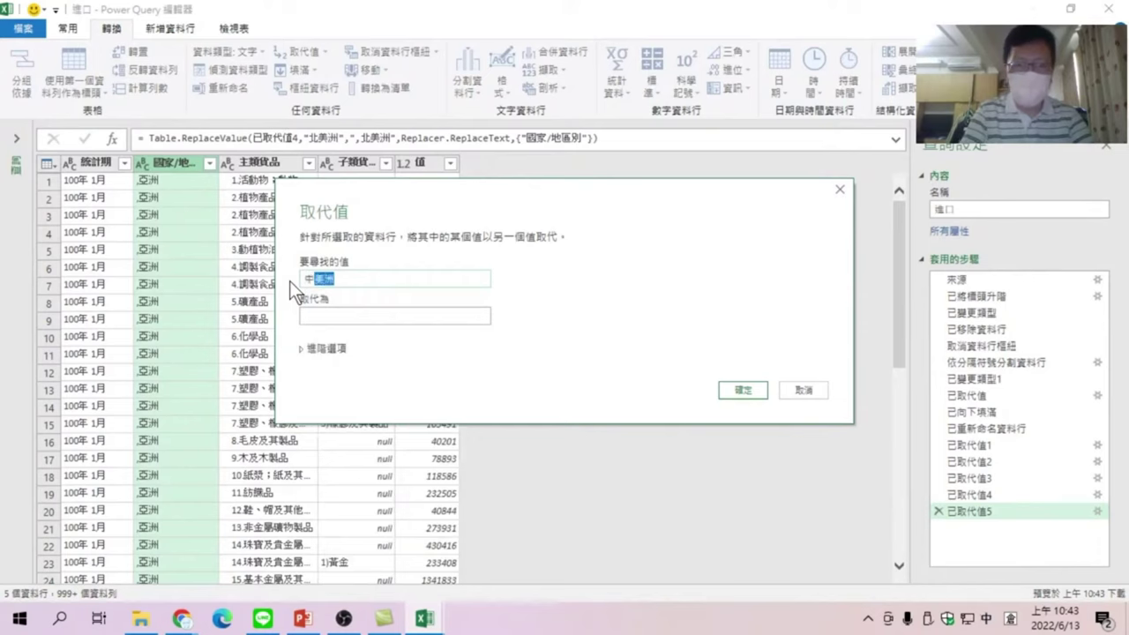
left_click(357, 315)
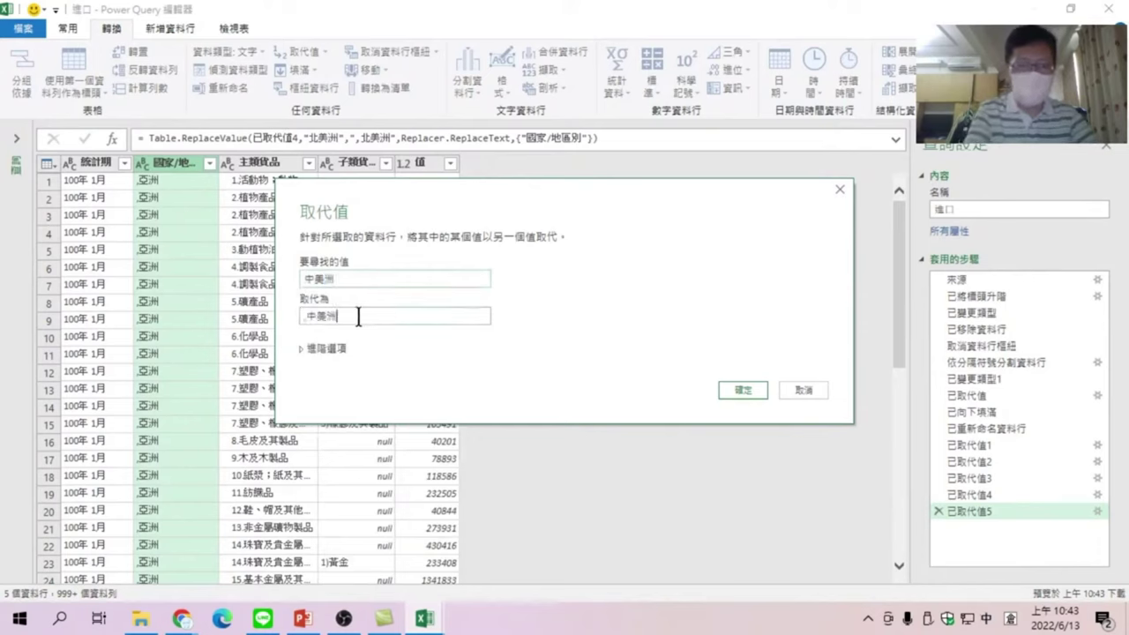
type(".中美洲")
left_click(734, 390)
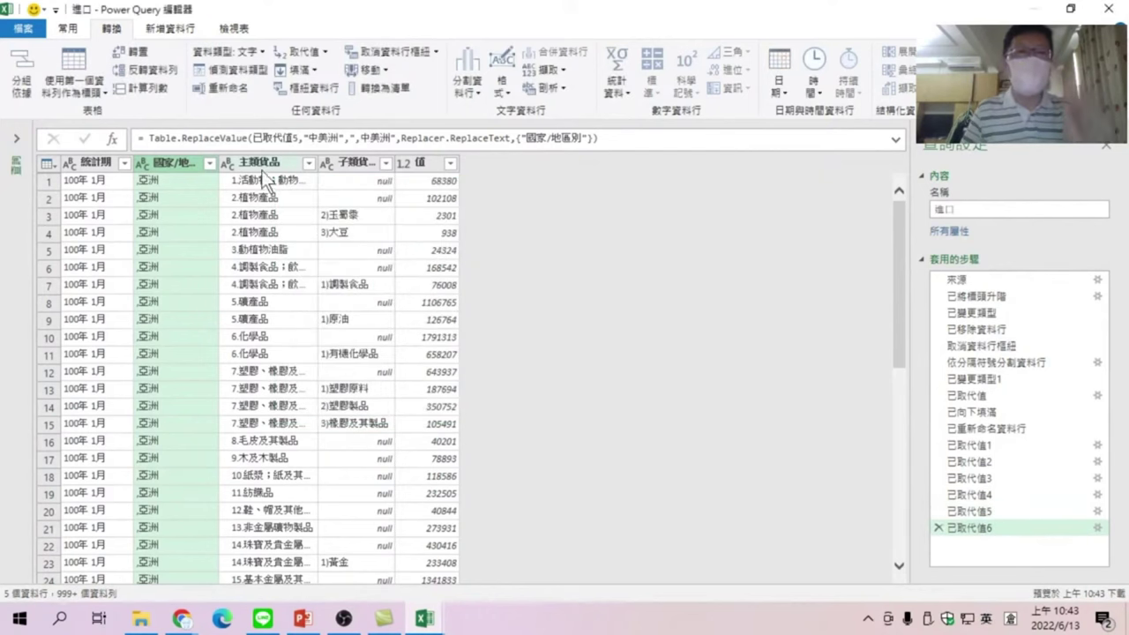
- Replace 南美洲 with ',南美洲' in the 國家/地區 column, creating step 已取代值7
right_click(172, 160)
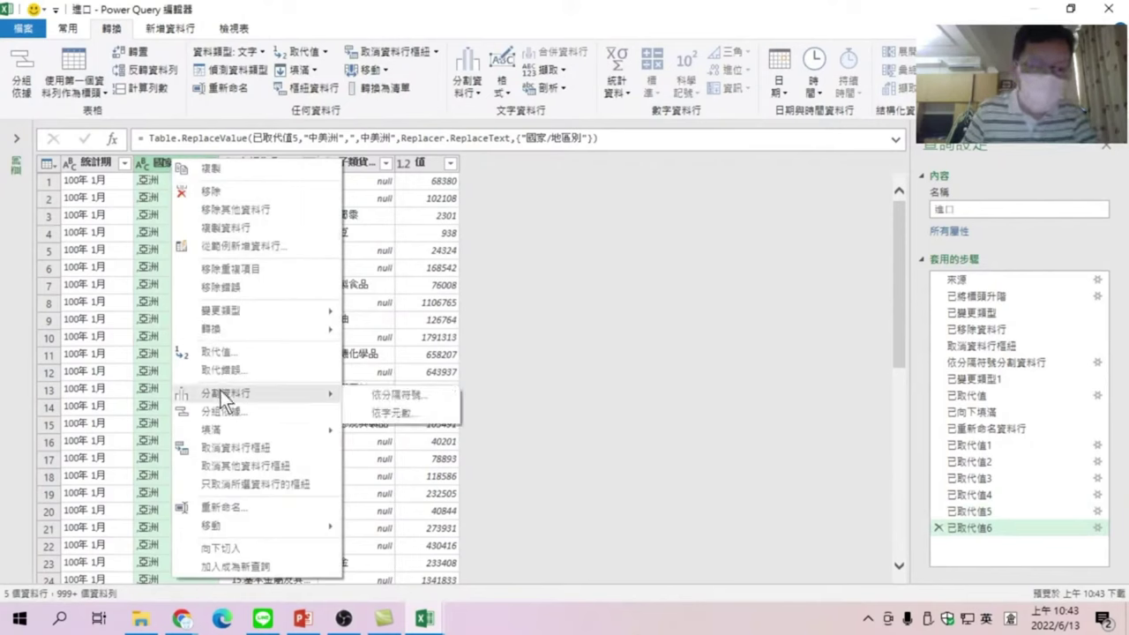
left_click(220, 352)
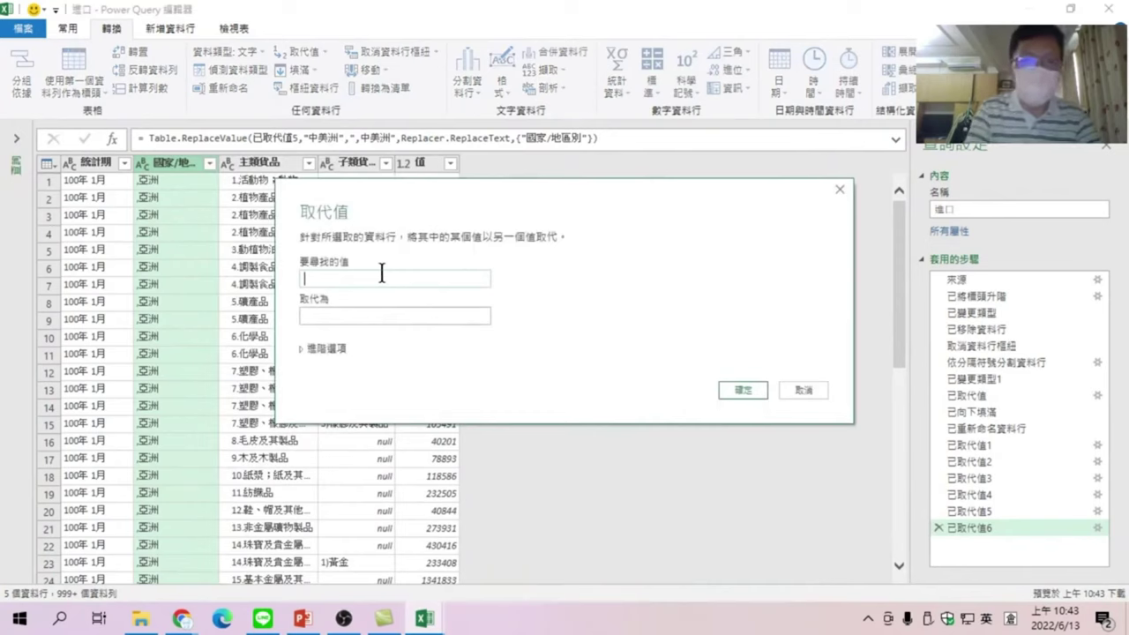
key("shift")
type("、南美洲")
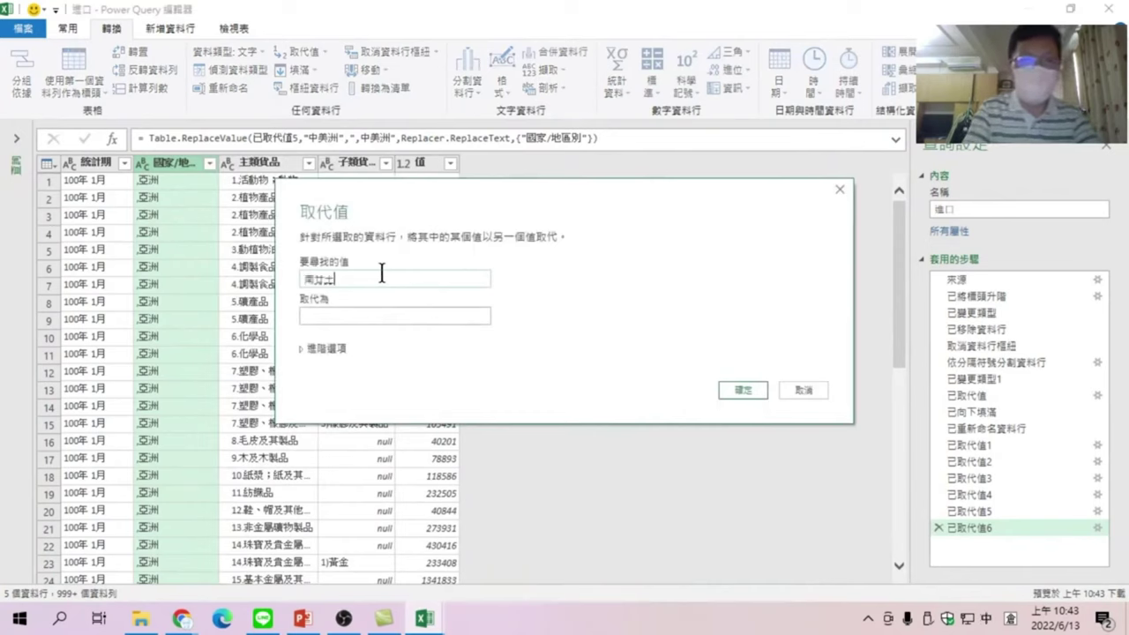
type("洲")
key("shift+Left")
key("shift+Left")
key("shift+Left")
key("ctrl+c")
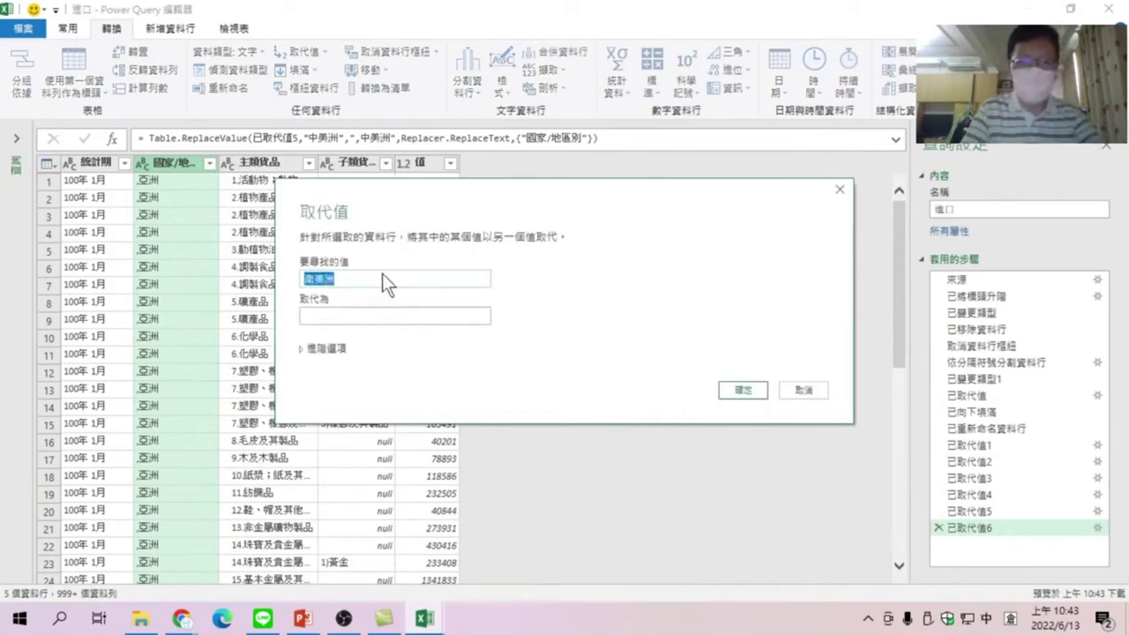
key("Tab")
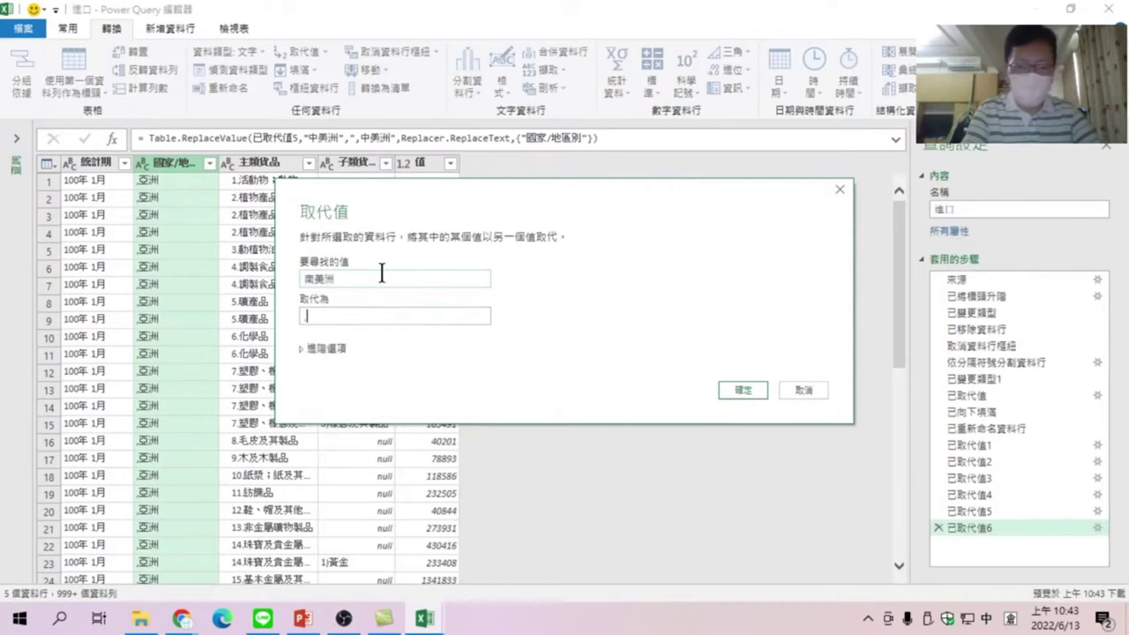
key("ctrl+v")
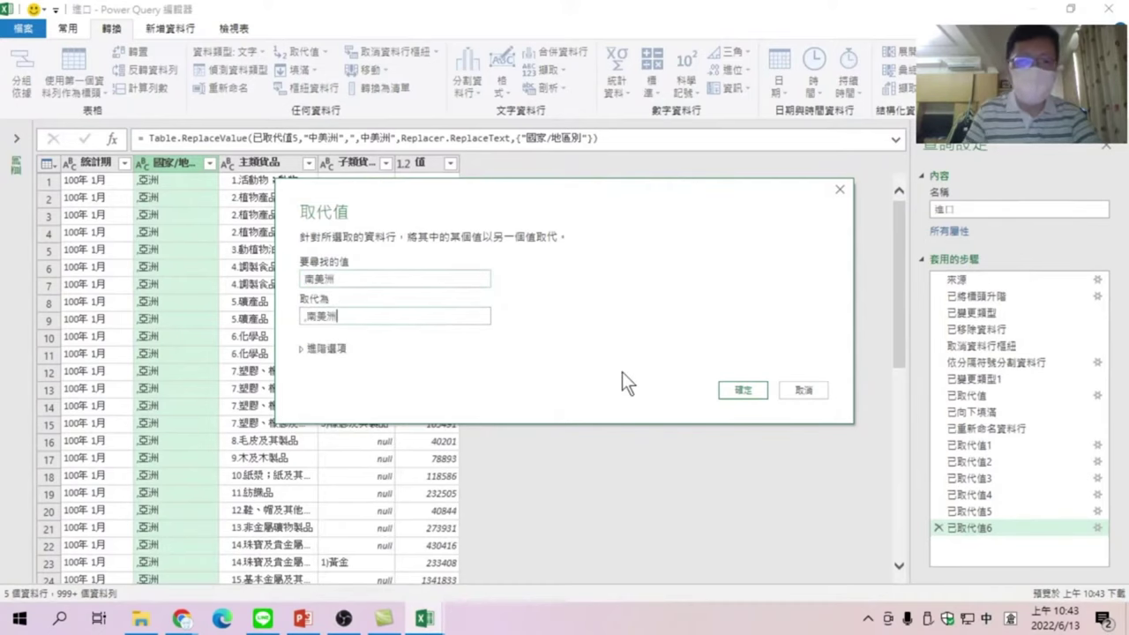
left_click(736, 394)
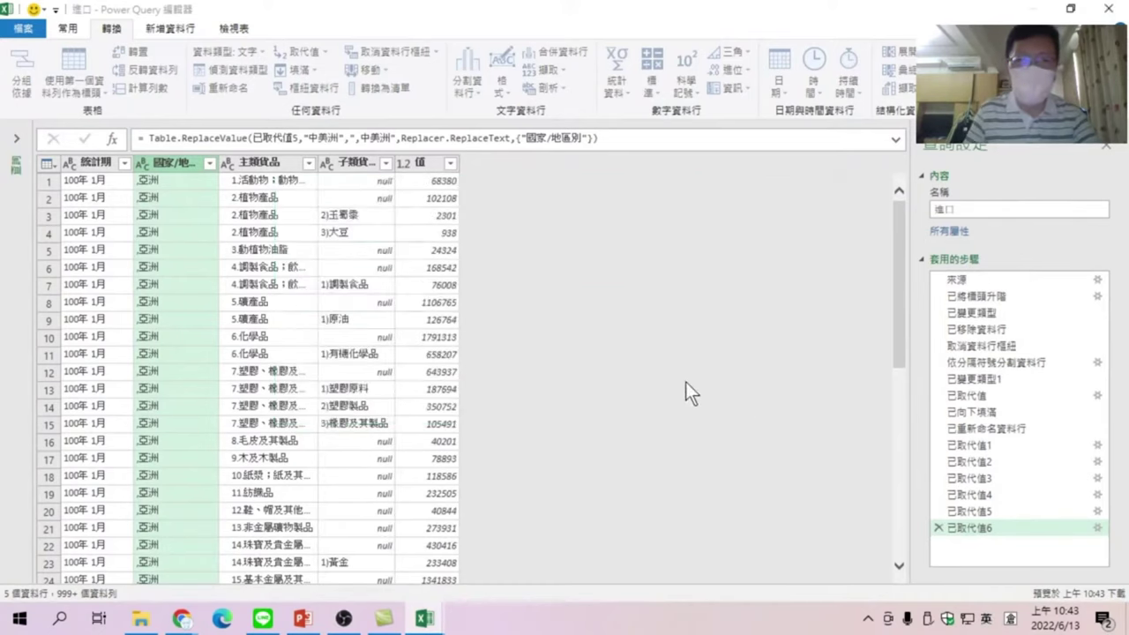
- Replace every 中東 in the 國家/地區別 column with ',中東'
right_click(166, 164)
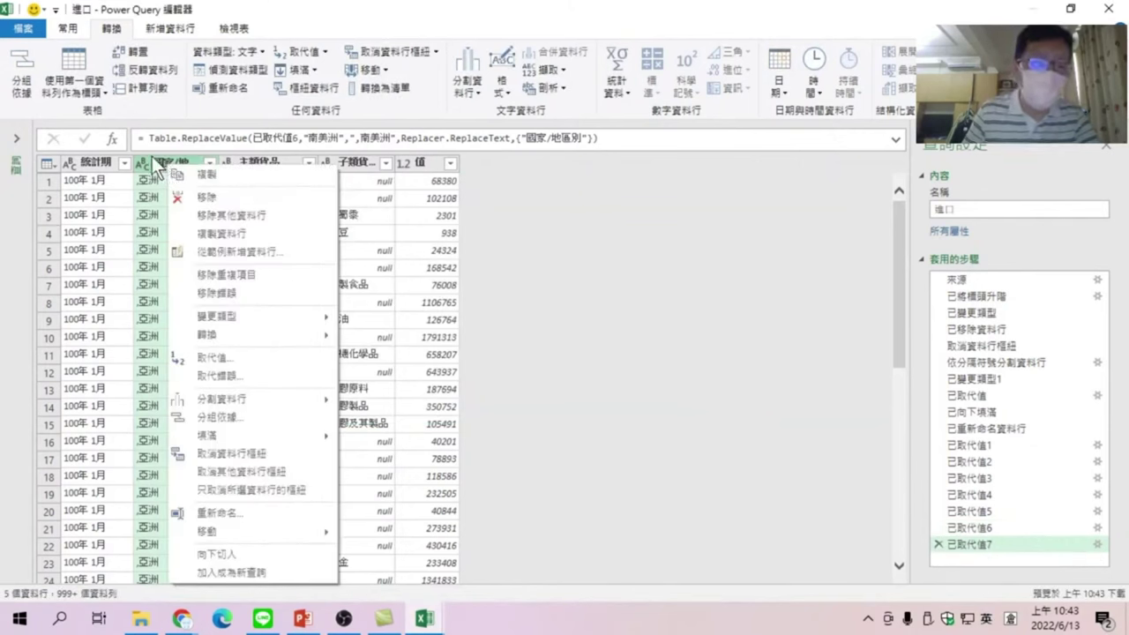
left_click(219, 359)
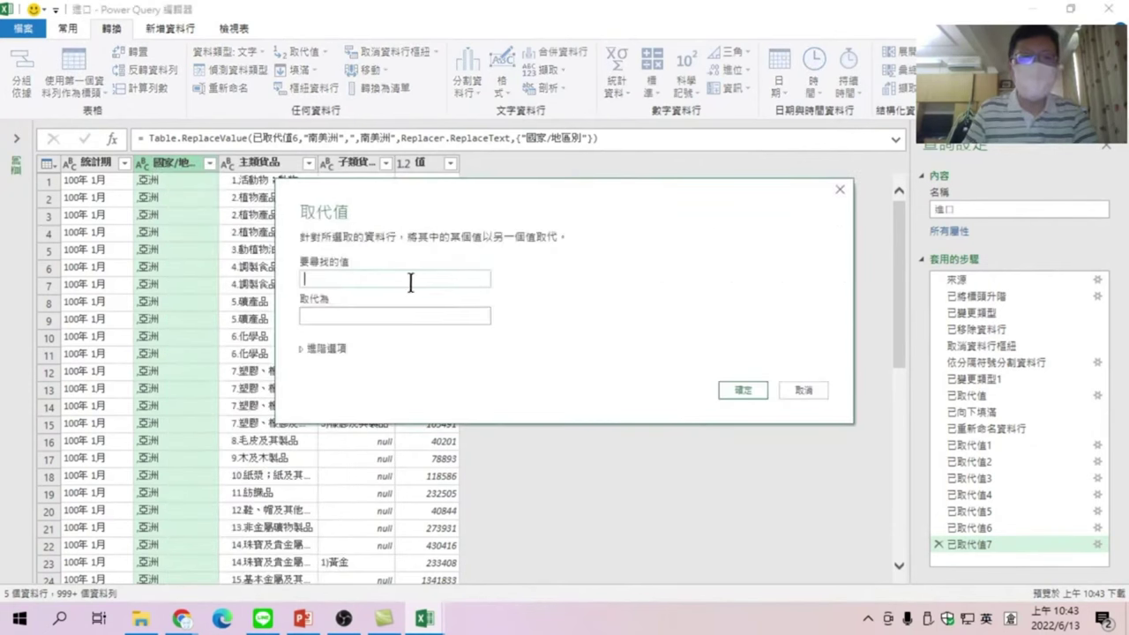
type("中東")
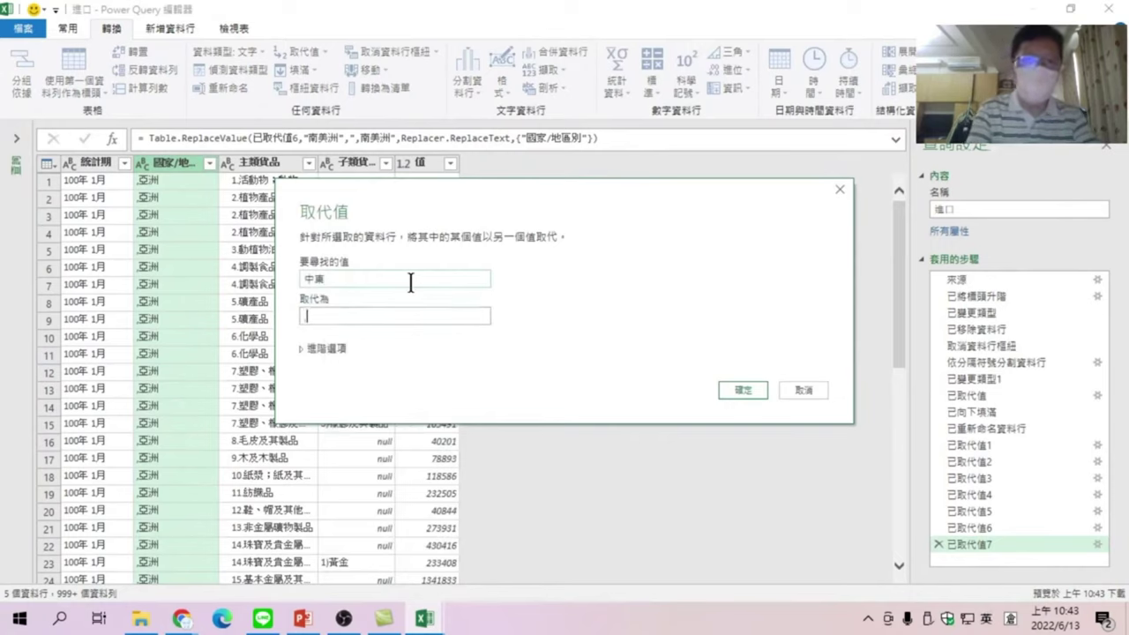
type("中東")
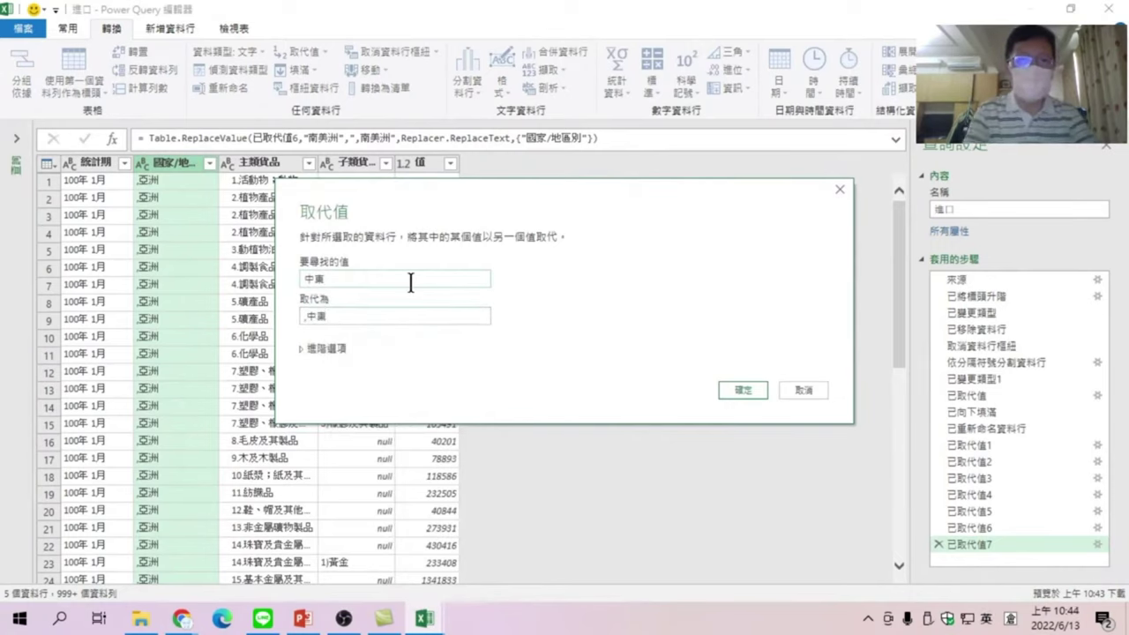
left_click(752, 393)
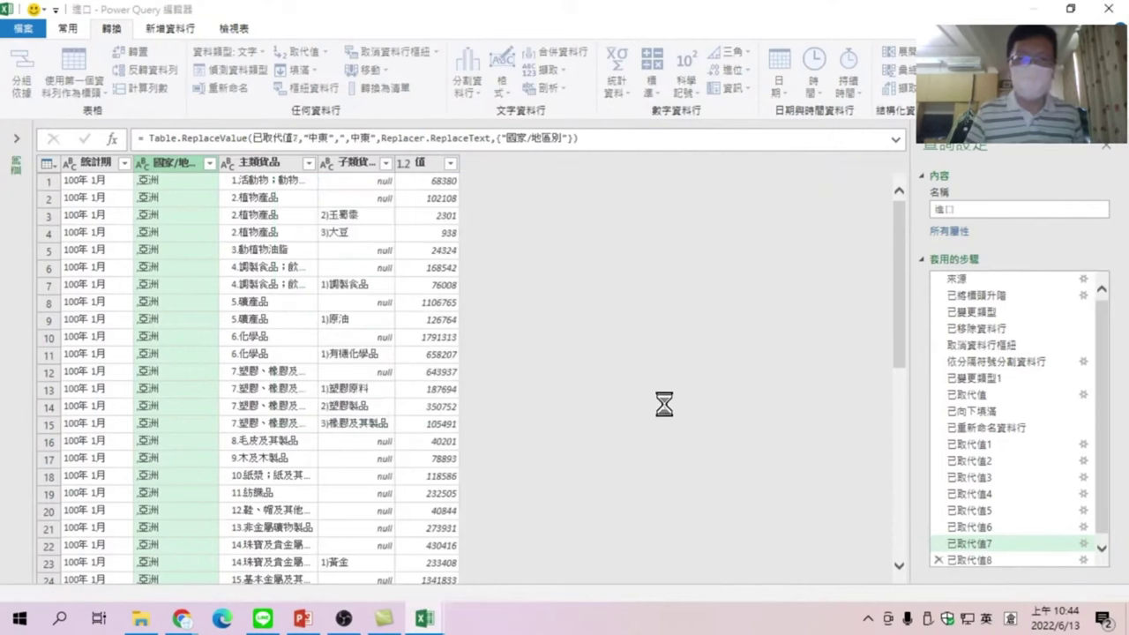
left_click(210, 164)
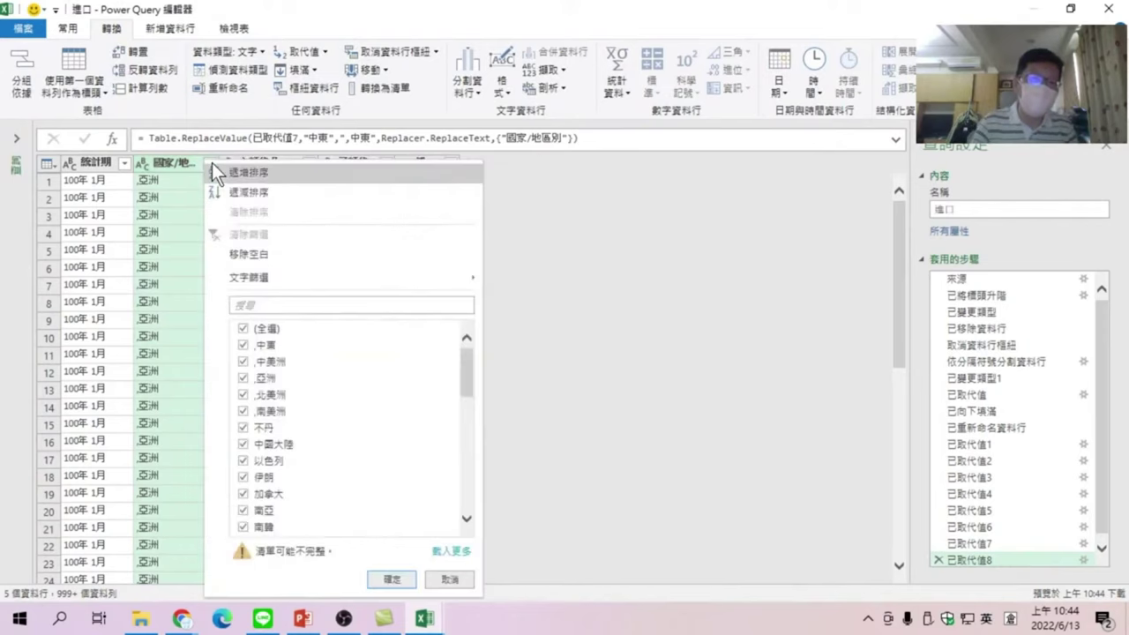
left_click(459, 551)
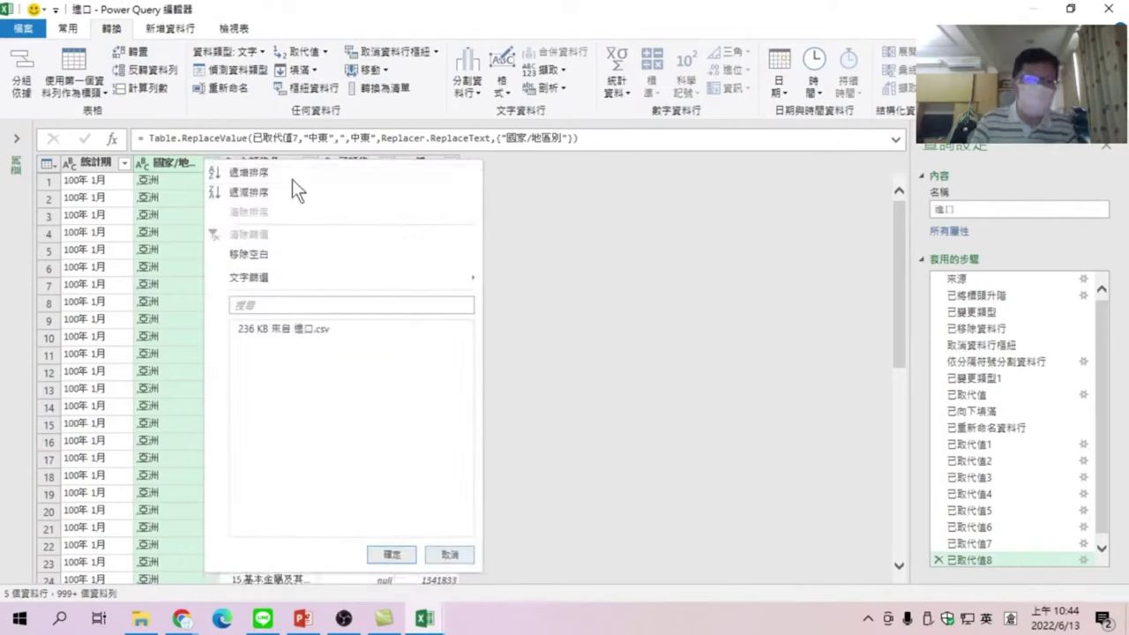
left_click(272, 304)
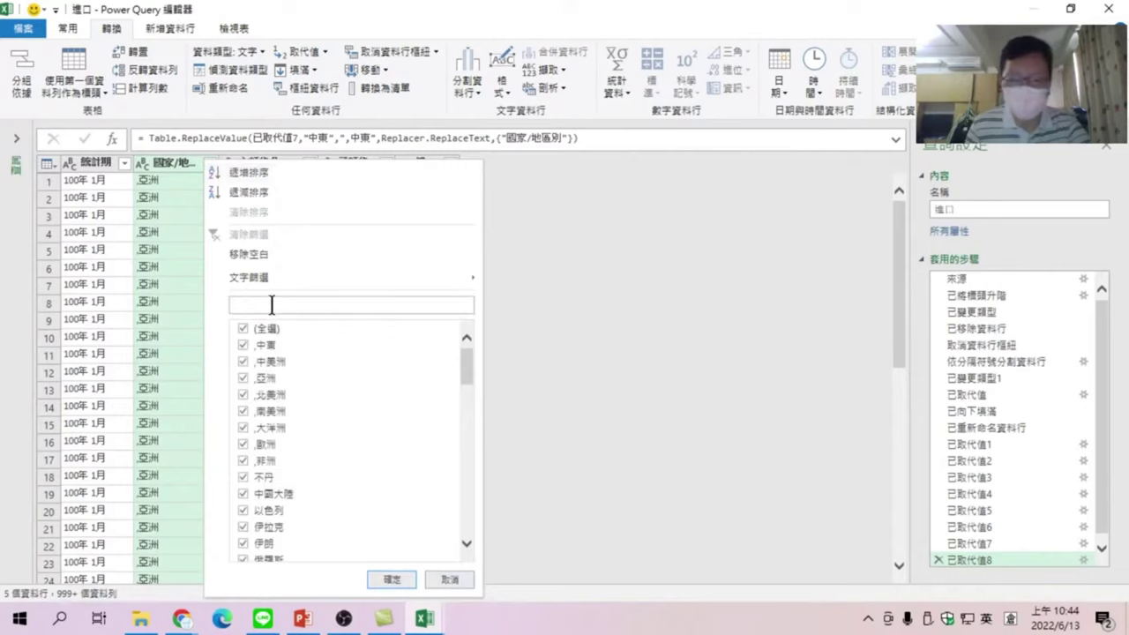
type(",")
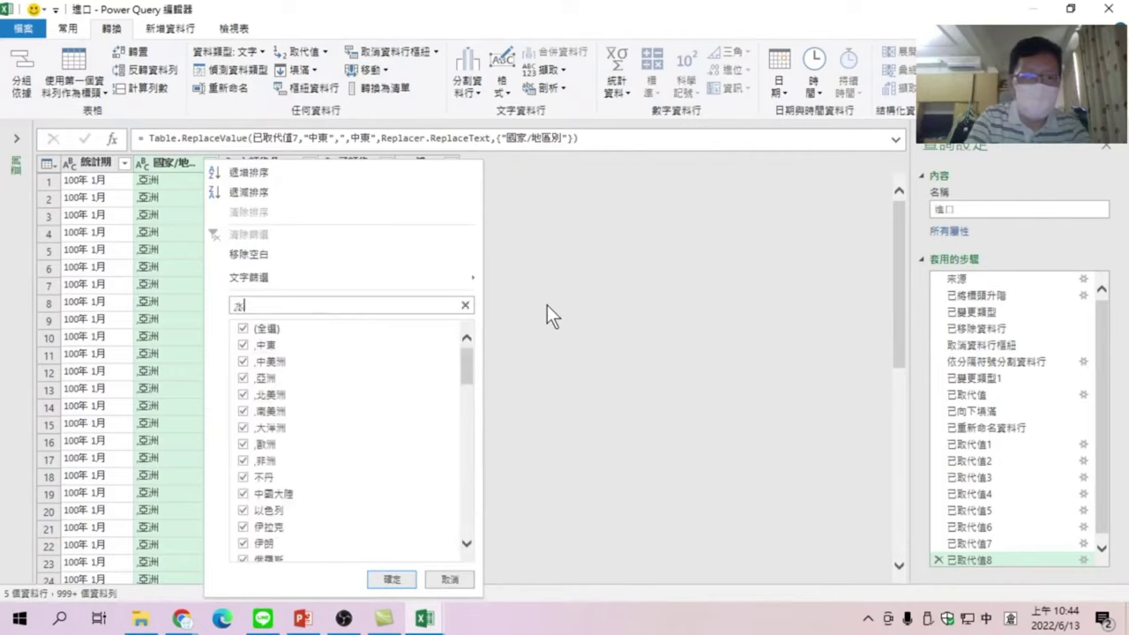
type("ㄠㄛㄑ")
key("space")
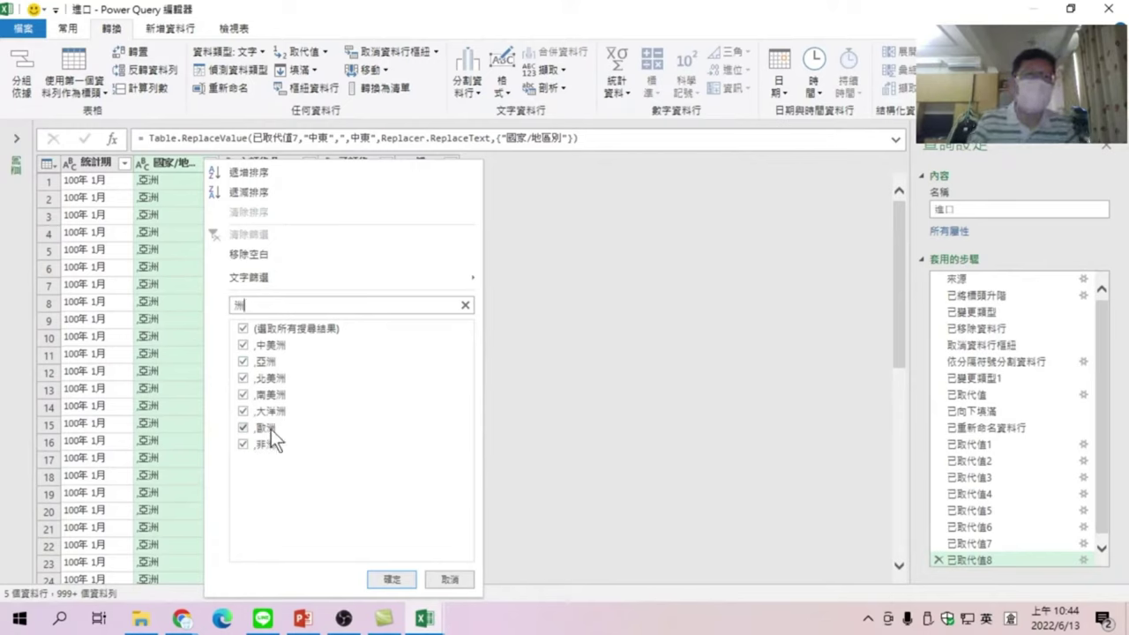
left_click(451, 580)
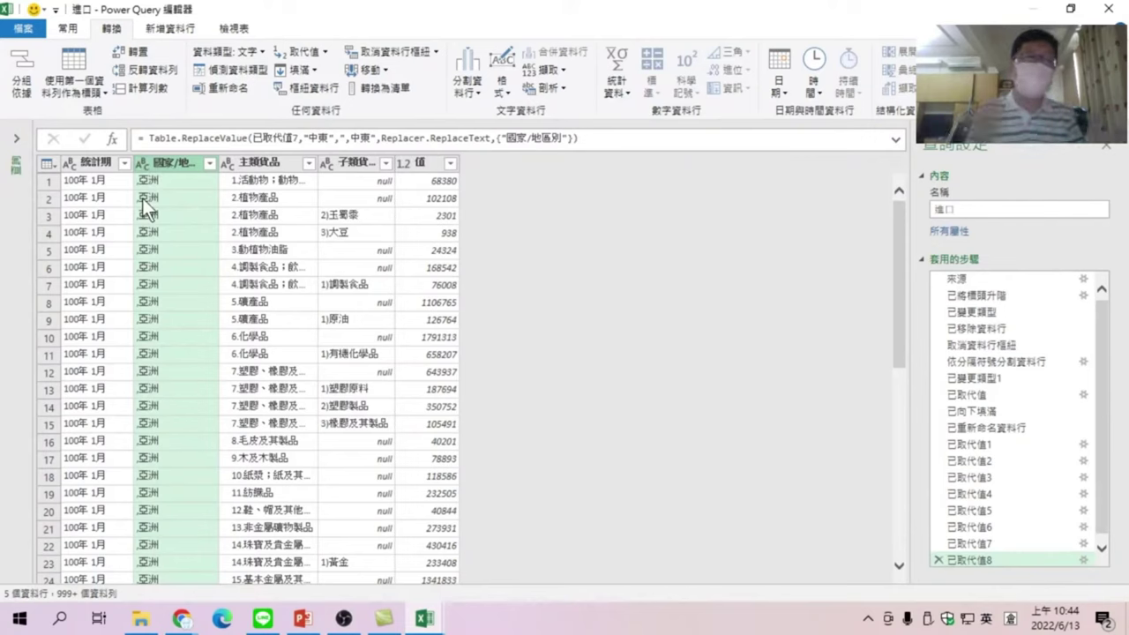
- Split 國家/地區別 at the leftmost comma into 國家/地區別.1 and 國家/地區別.2
right_click(173, 159)
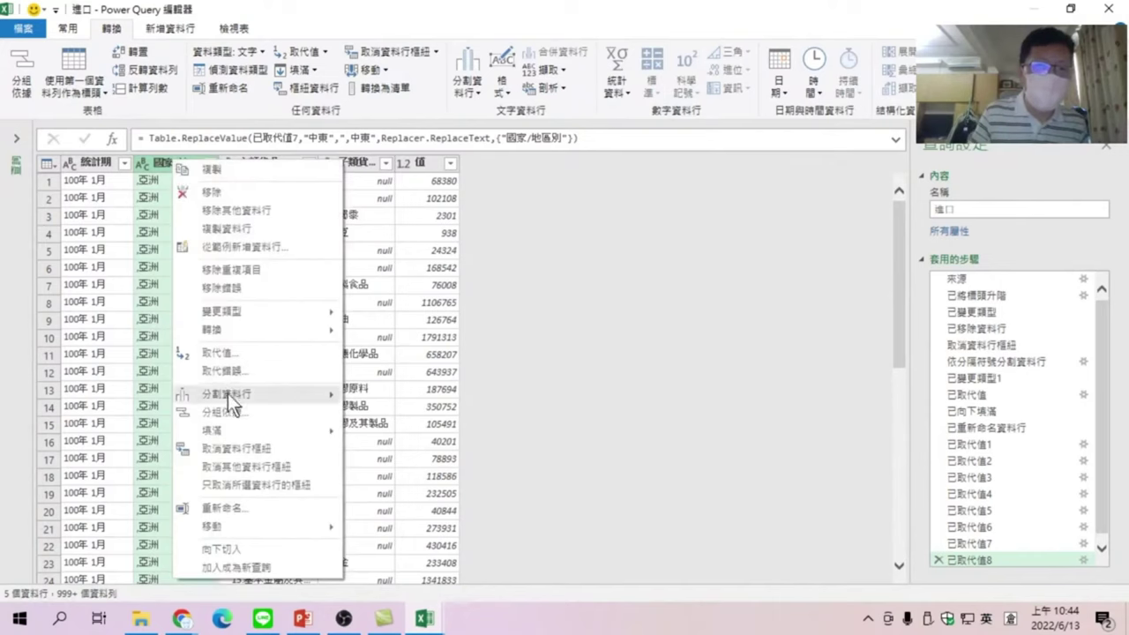
mouse_move(226, 394)
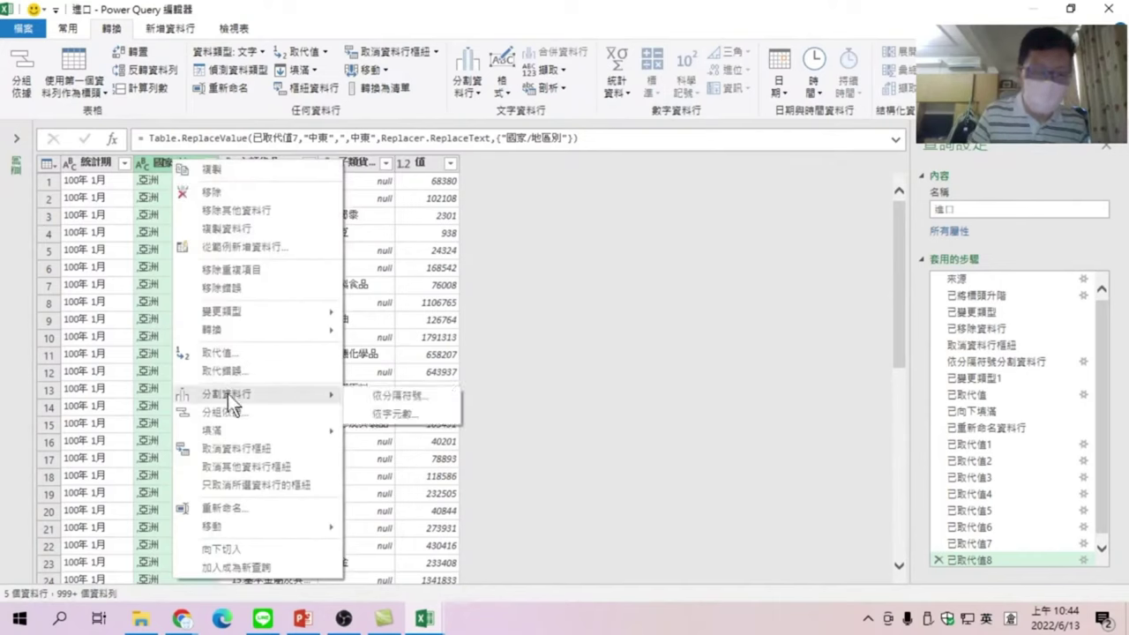
mouse_move(222, 312)
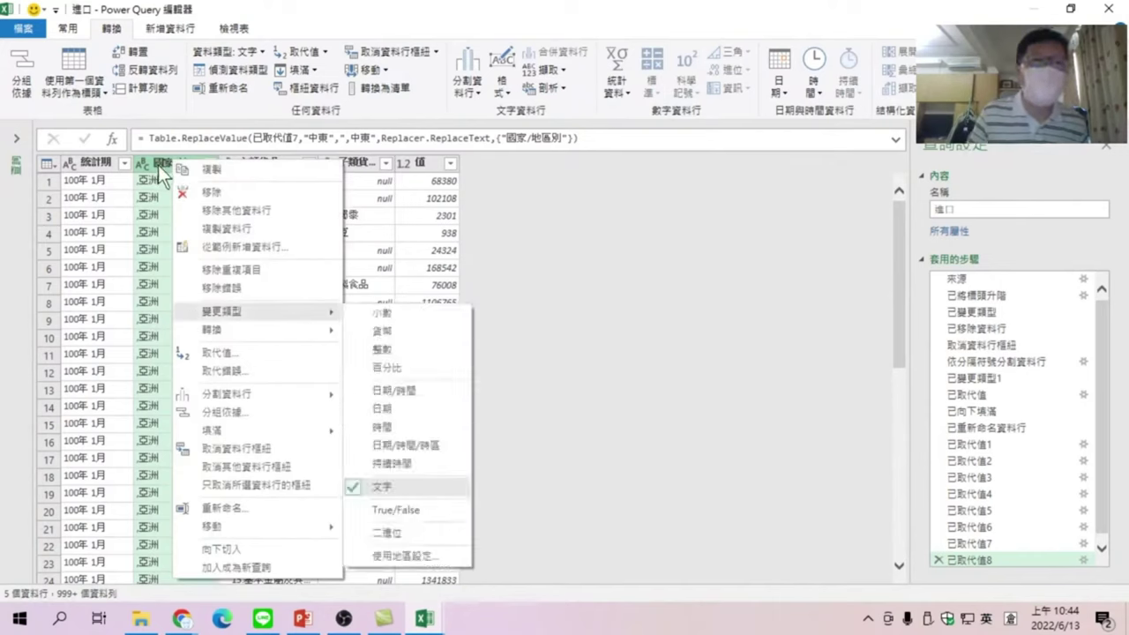
left_click(157, 165)
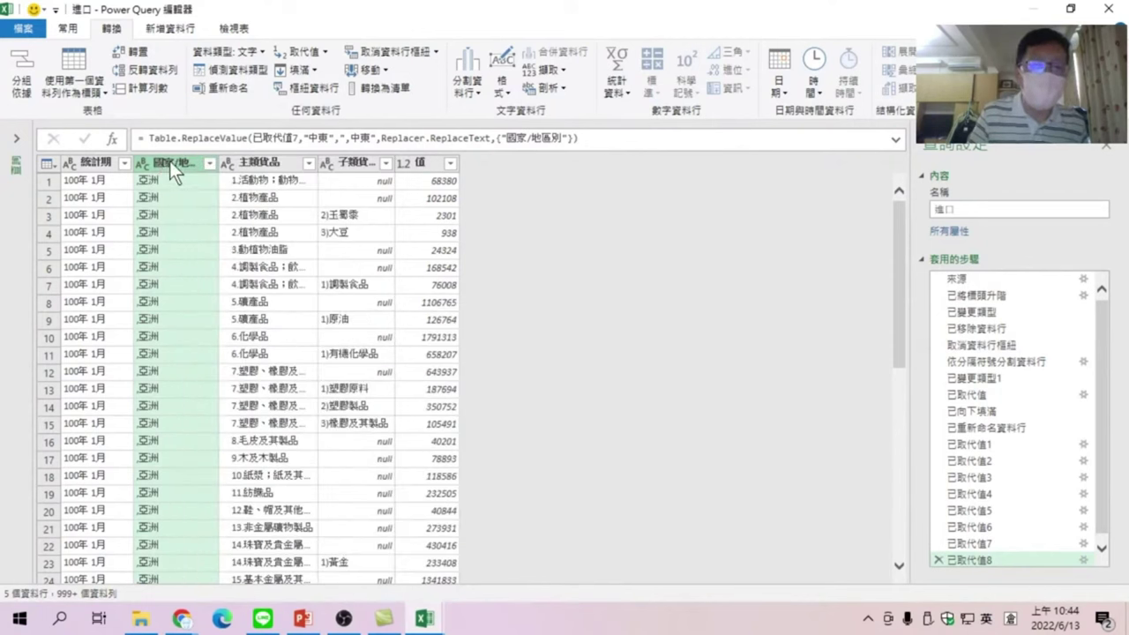
right_click(171, 164)
mouse_move(223, 396)
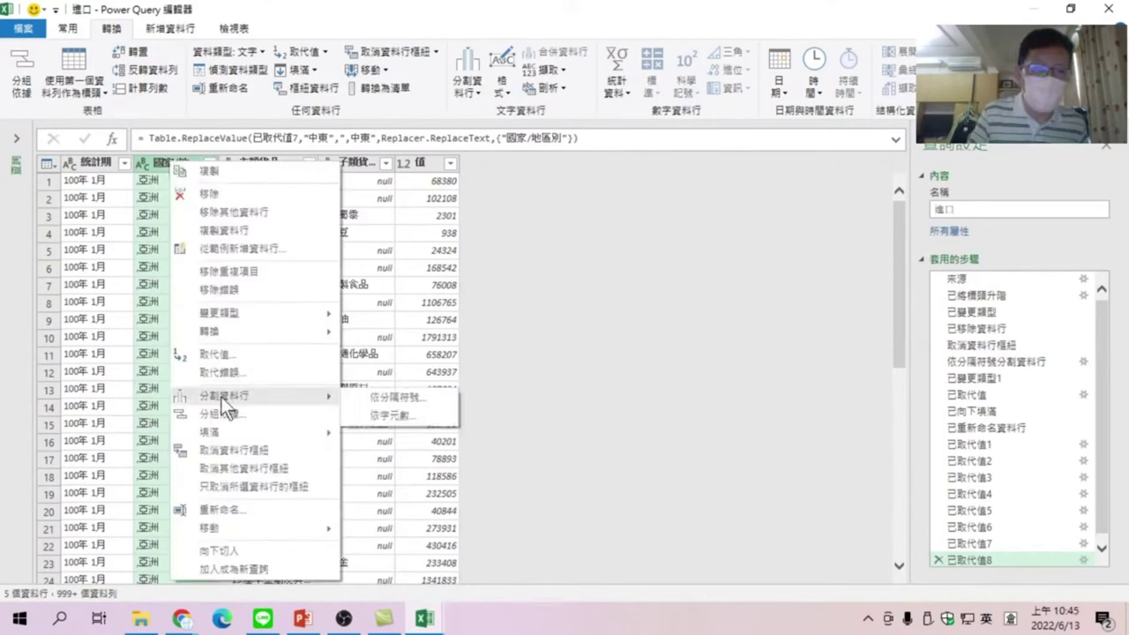
left_click(391, 397)
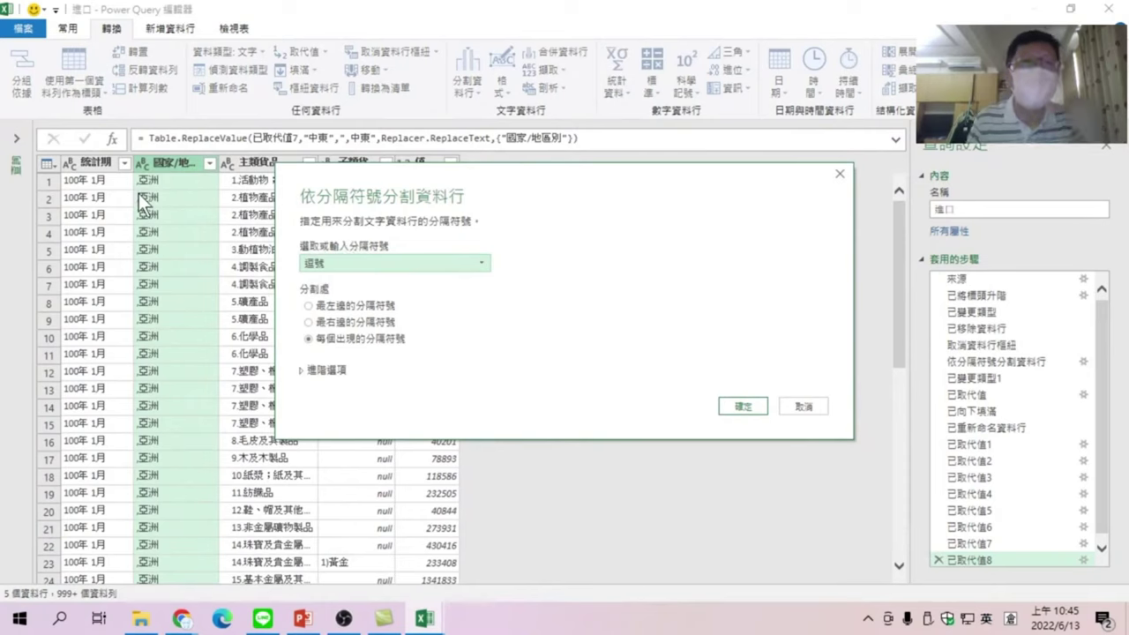
left_click(320, 306)
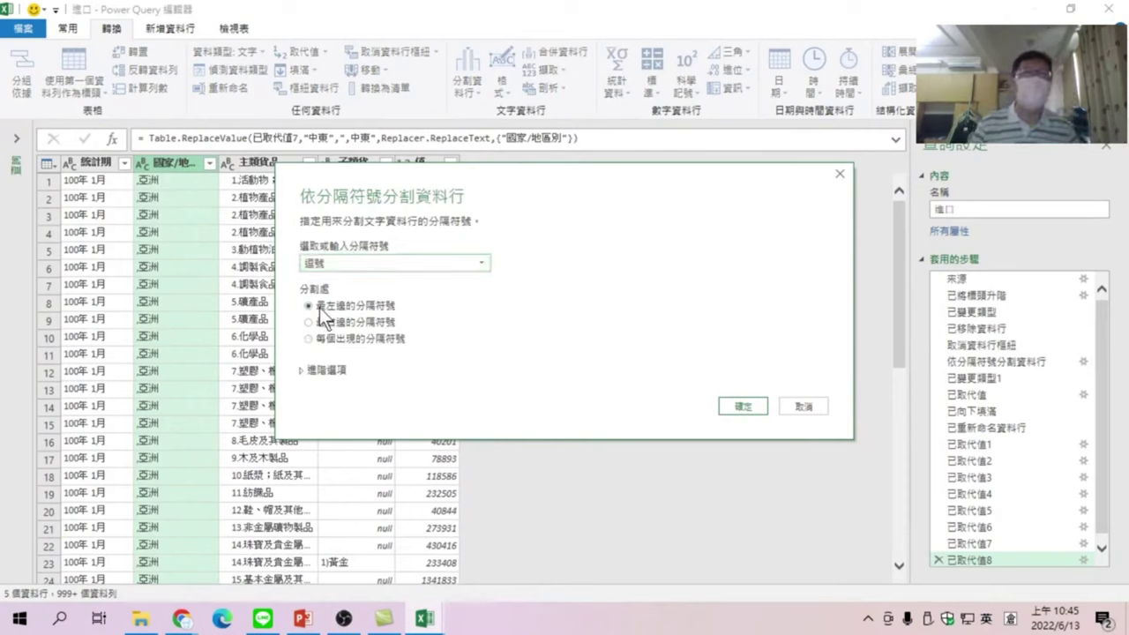
left_click(749, 407)
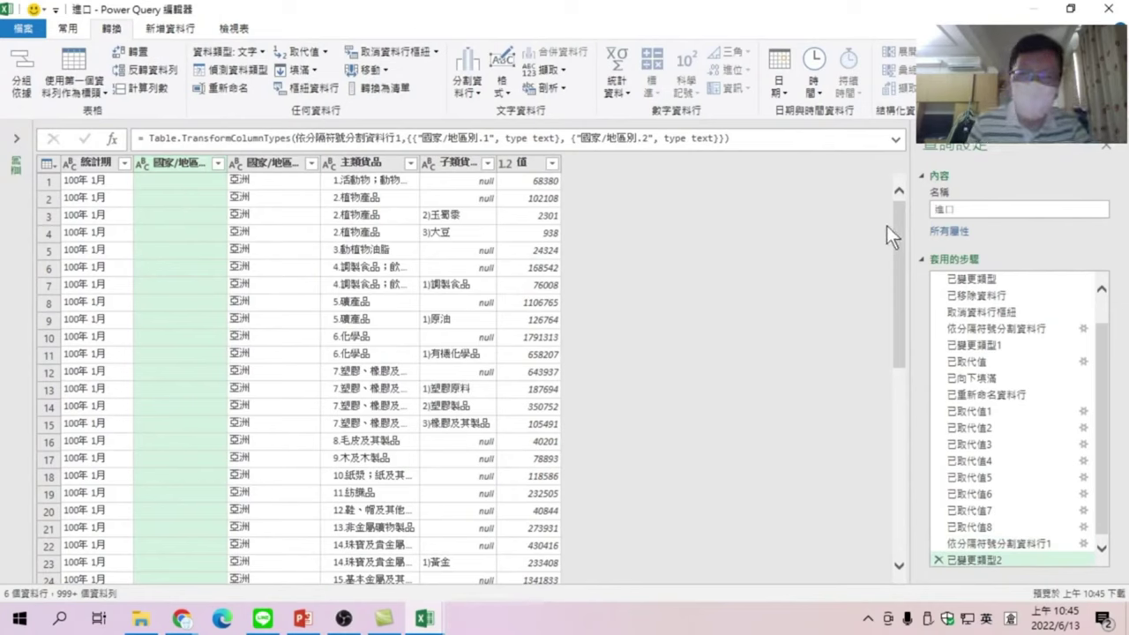
- Fill the 國家/地區別.2 column down so every row shows its continent, such as 亞洲
mouse_move(896, 224)
left_mouse_down()
mouse_move(931, 434)
mouse_move(921, 291)
mouse_move(920, 326)
left_mouse_up()
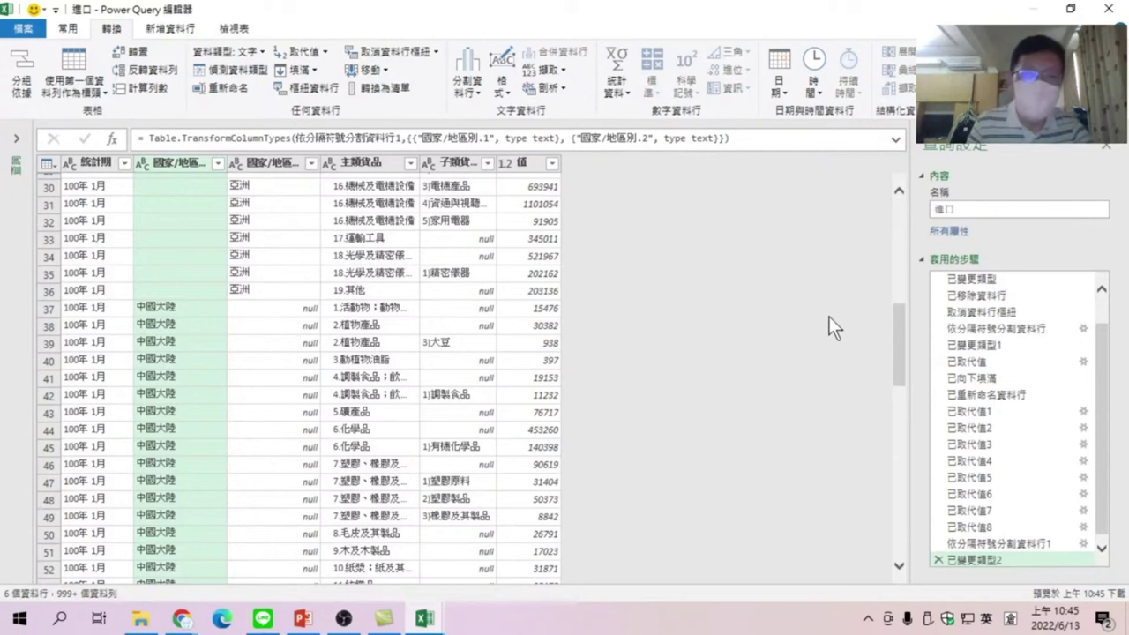
left_click_drag(901, 333, 898, 431)
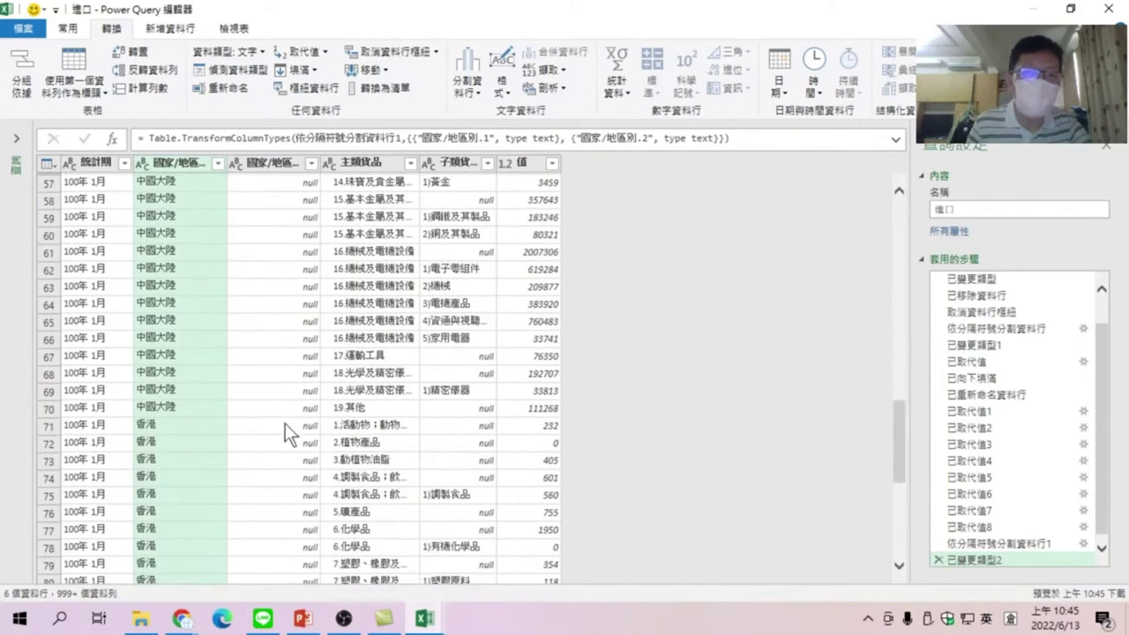
left_click_drag(902, 565, 897, 568)
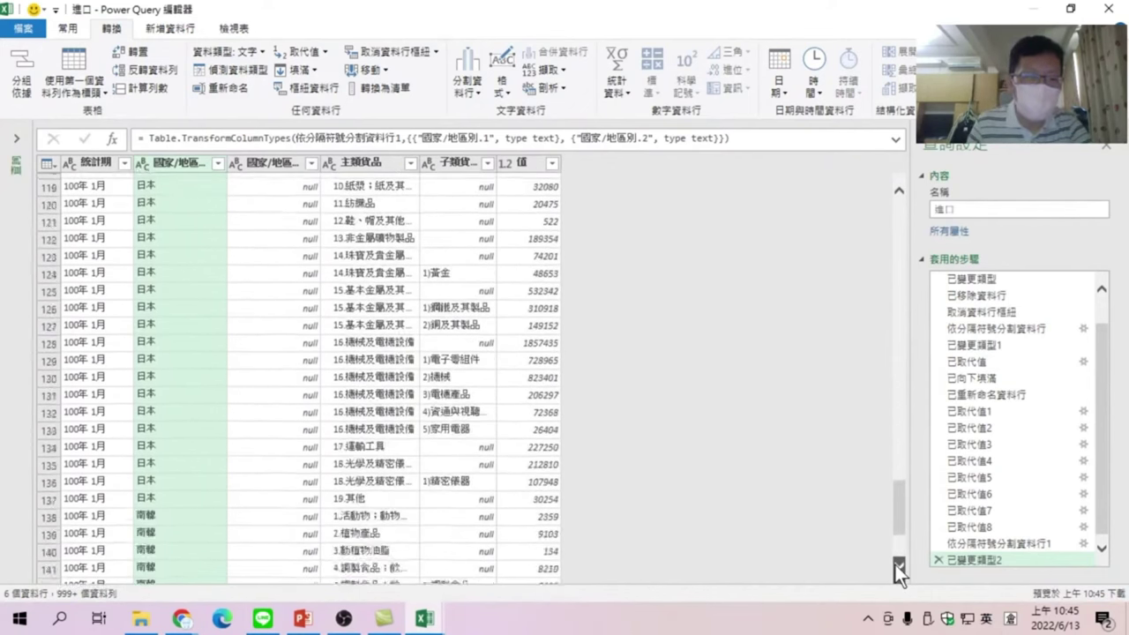
scroll(267, 348, "down", 5)
scroll(271, 389, "down", 6)
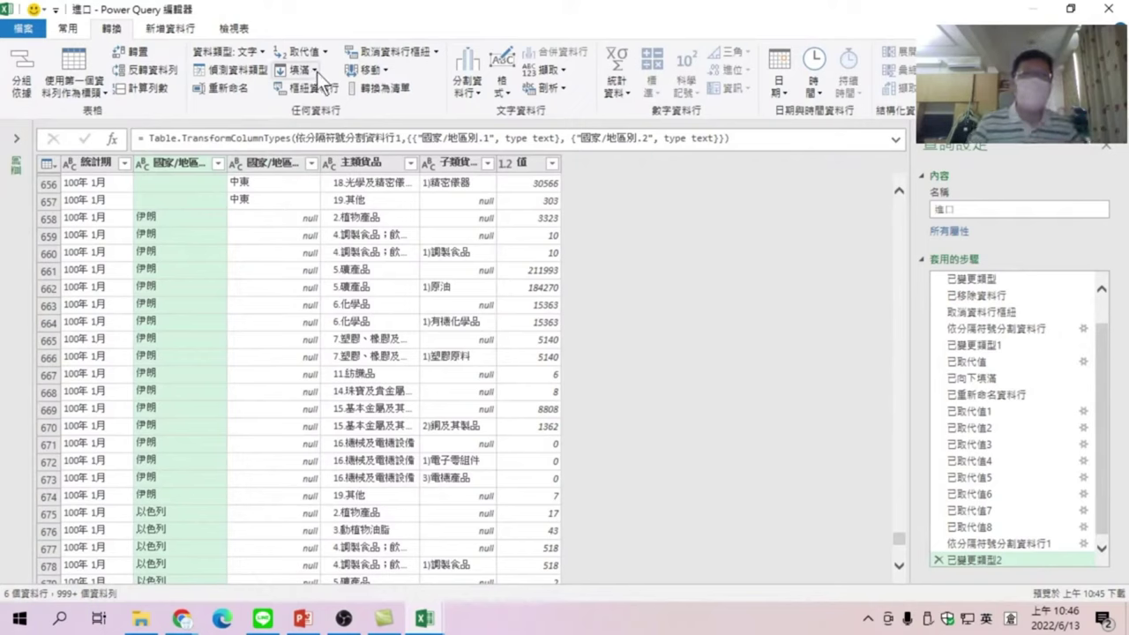
left_click(268, 161)
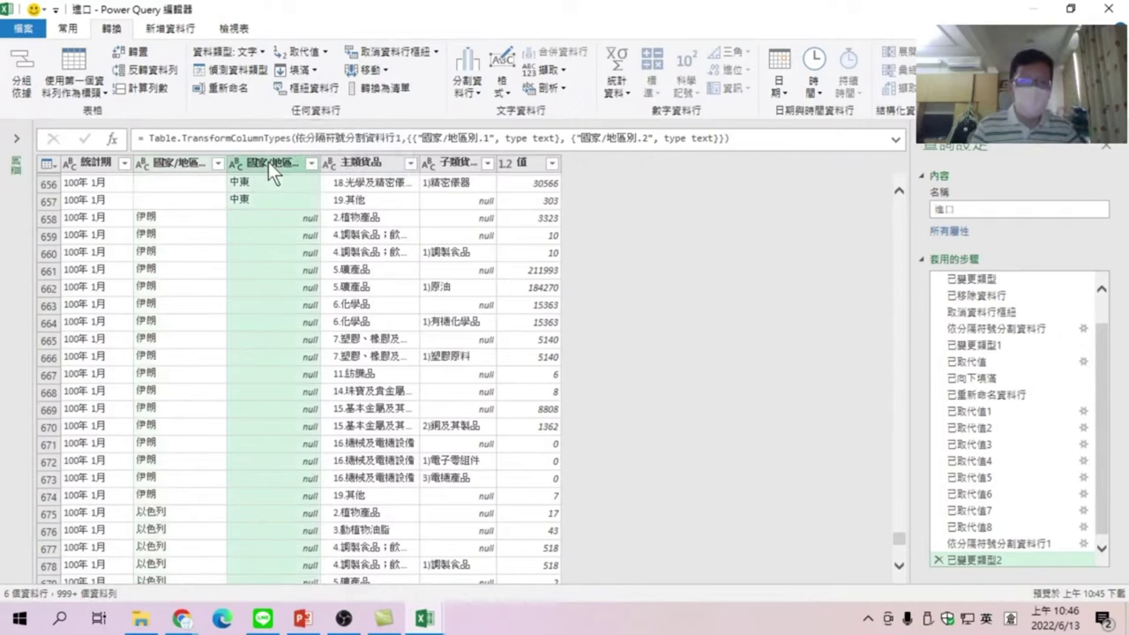
left_click(313, 70)
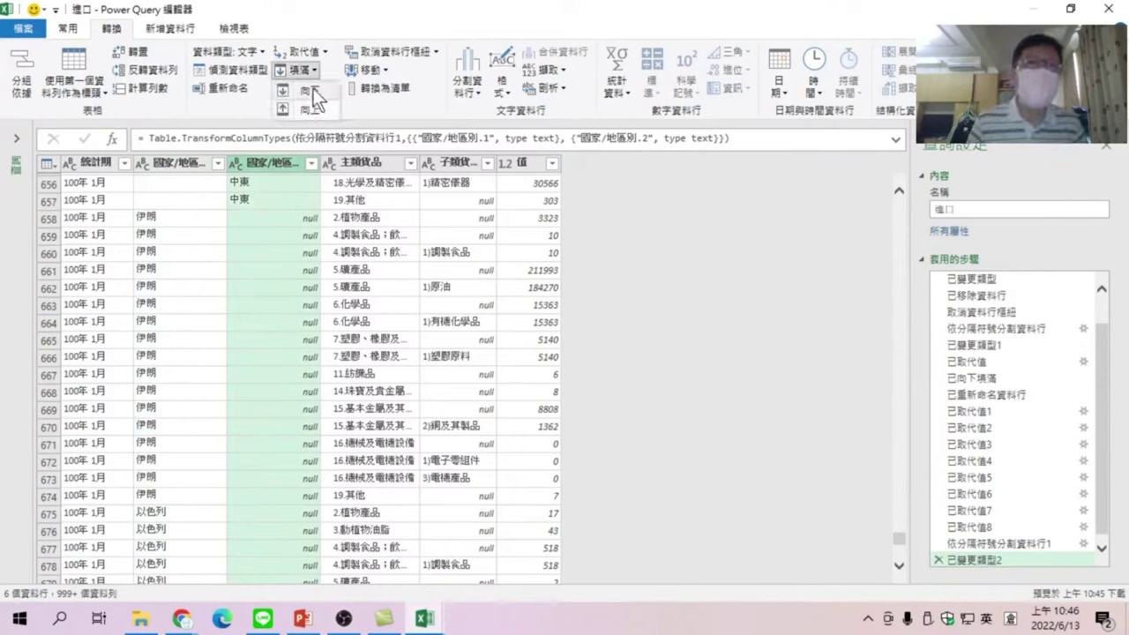
left_click(313, 90)
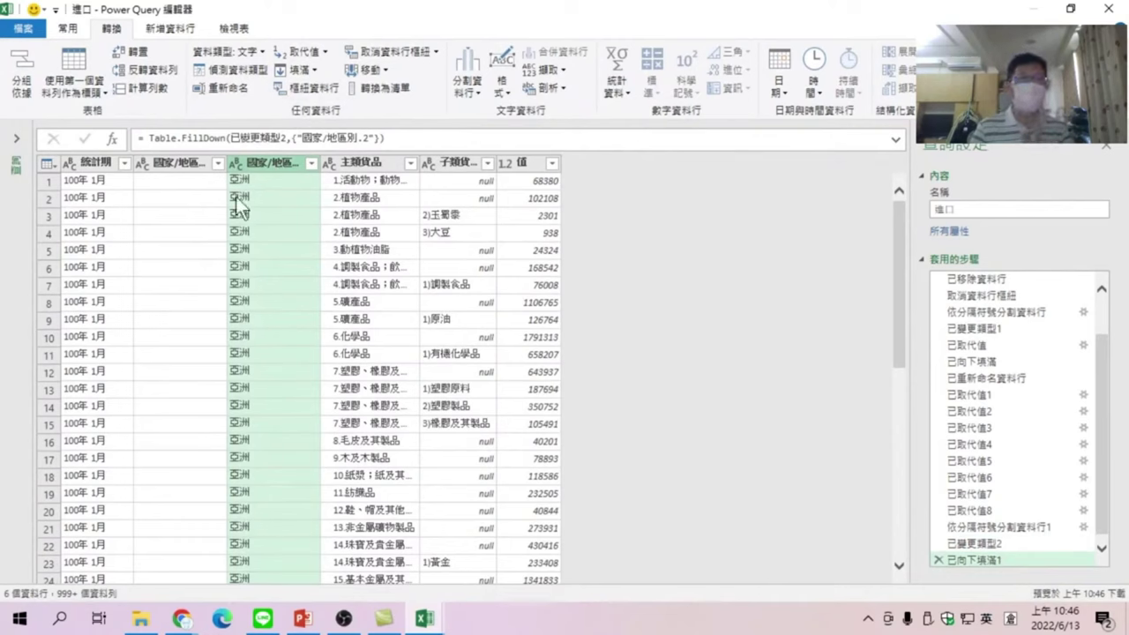
left_click(179, 184)
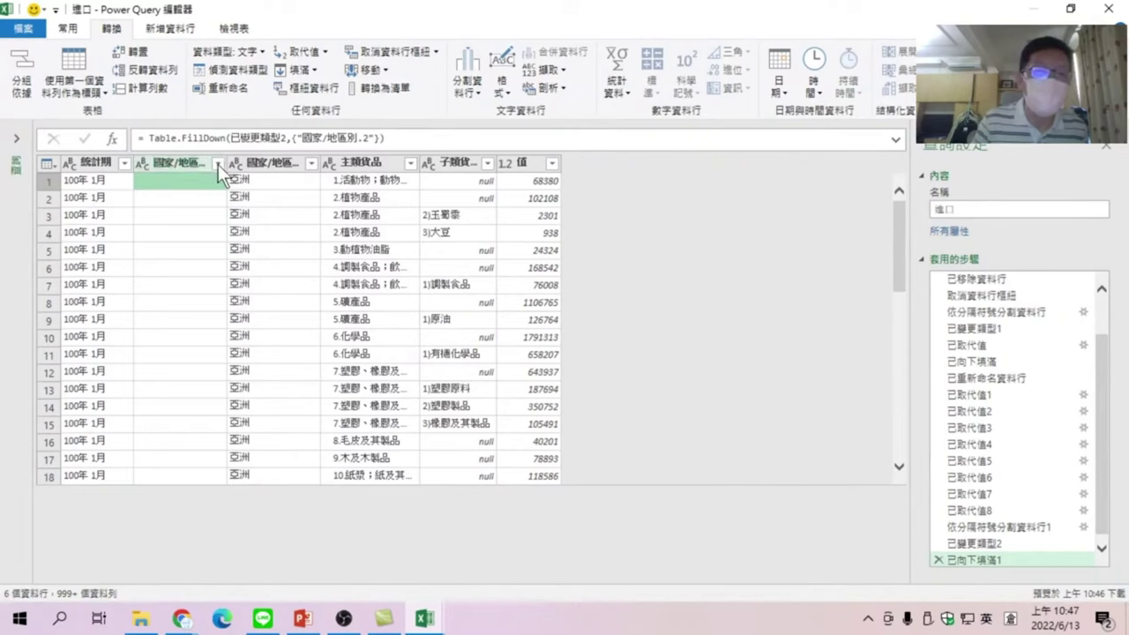
- Filter out blank 國家/地區別.1 values so rows start with 中國大陸 under 亞洲
left_click(218, 164)
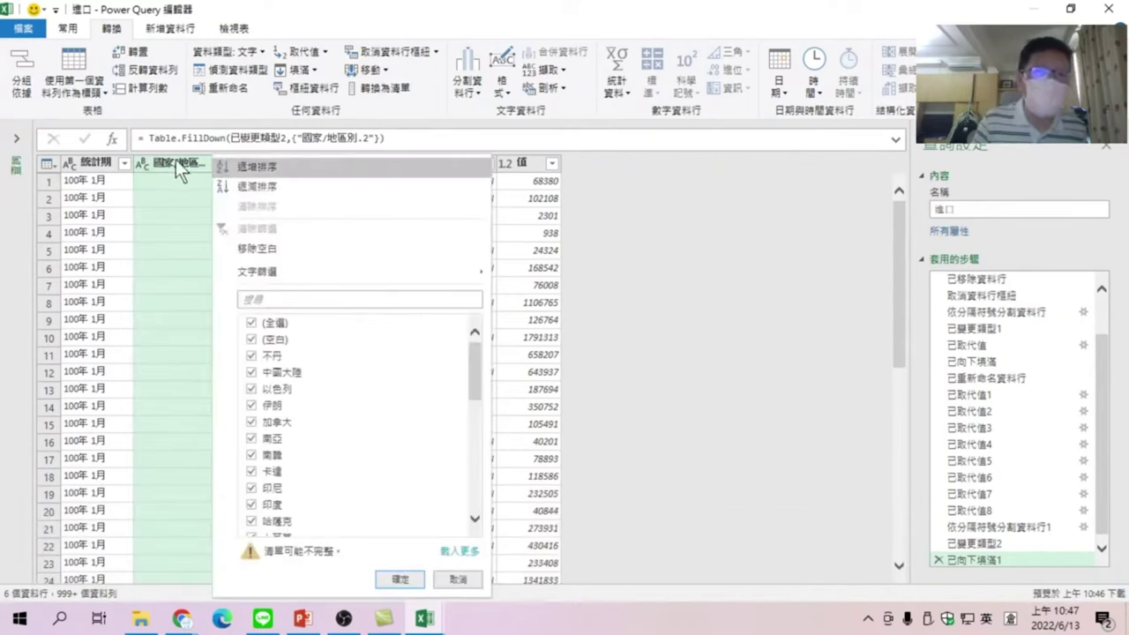
left_click(462, 553)
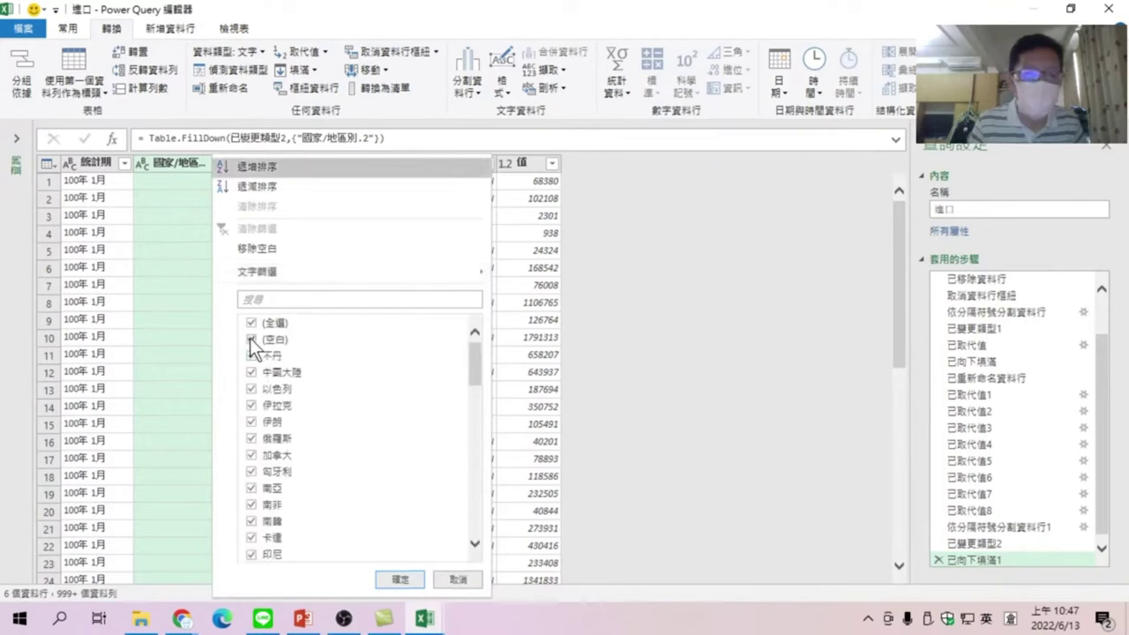
left_click(251, 340)
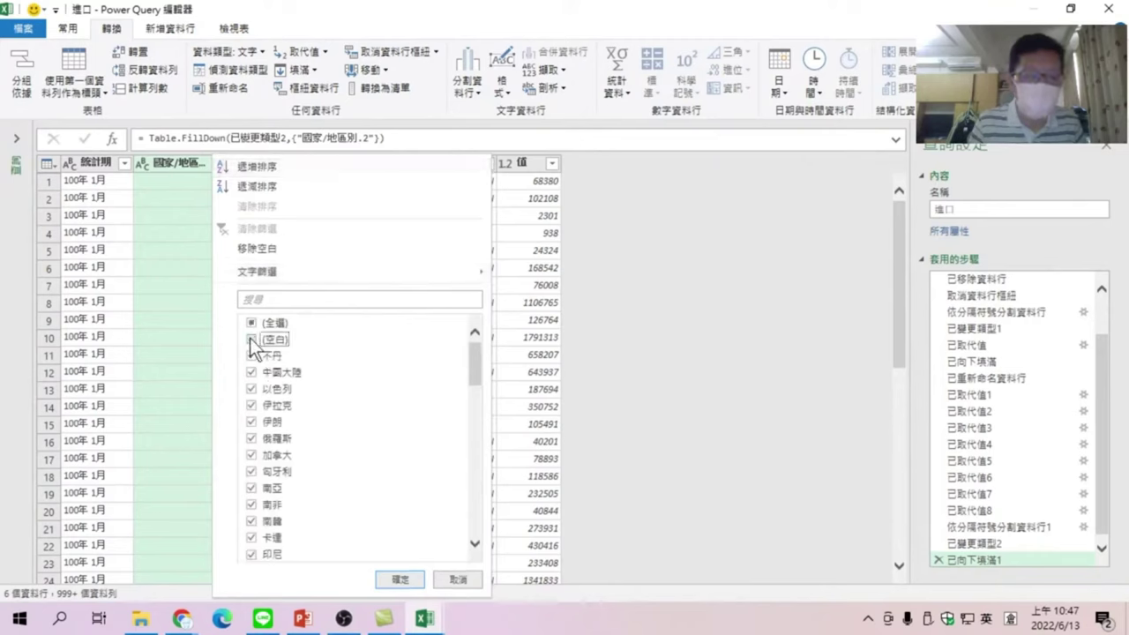
left_click(402, 579)
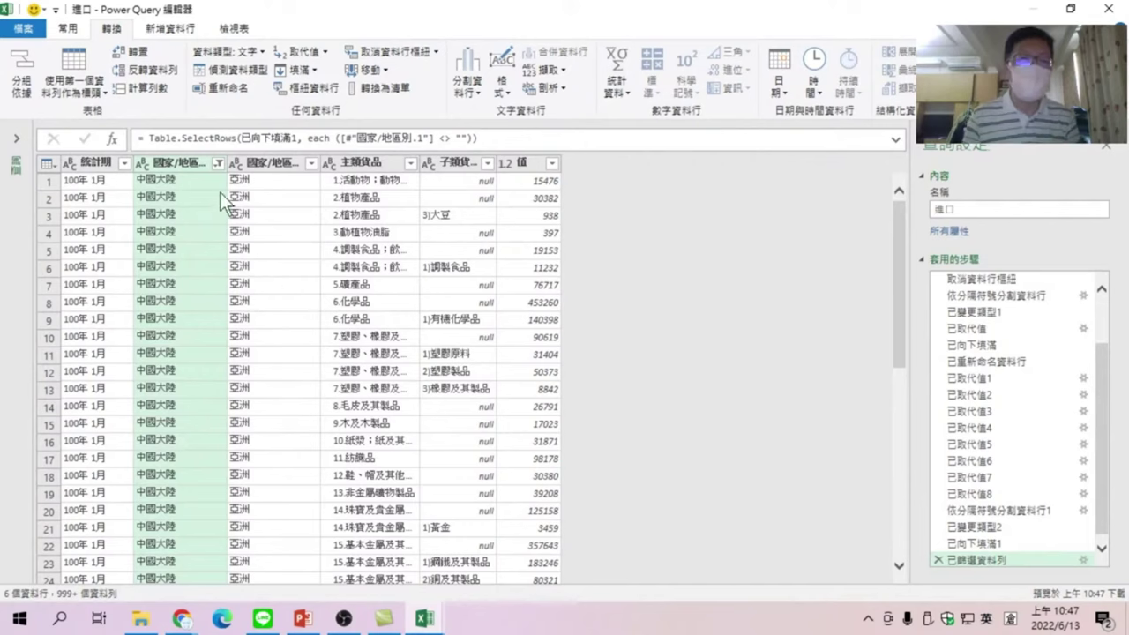
- Rename the 國家/地區別.2 region column to 地區別
left_click(276, 162)
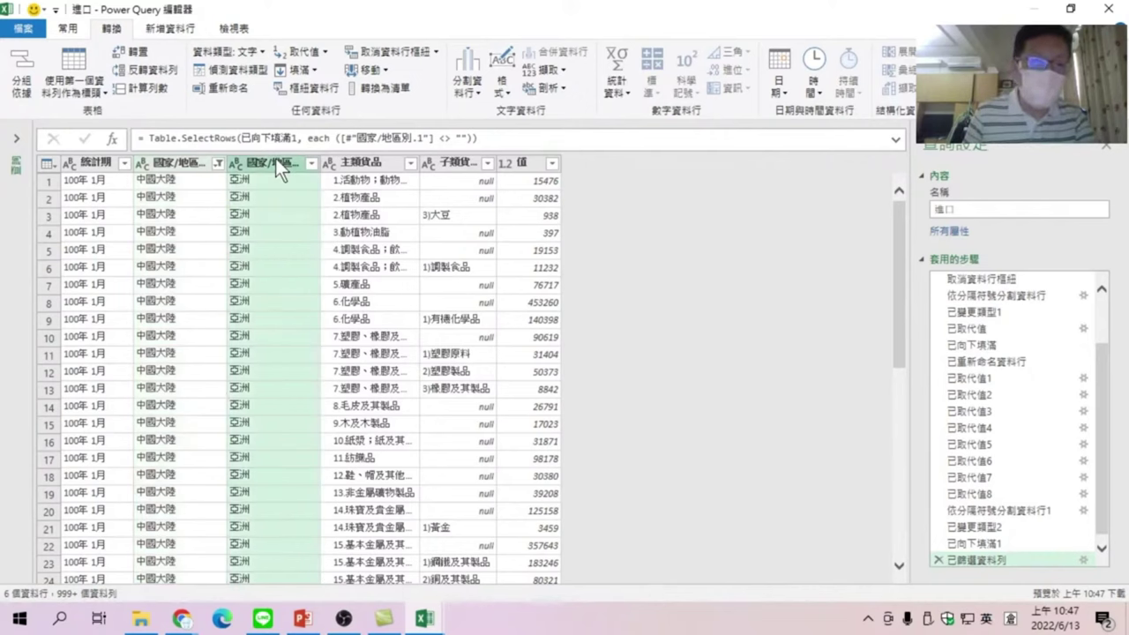
right_click(275, 161)
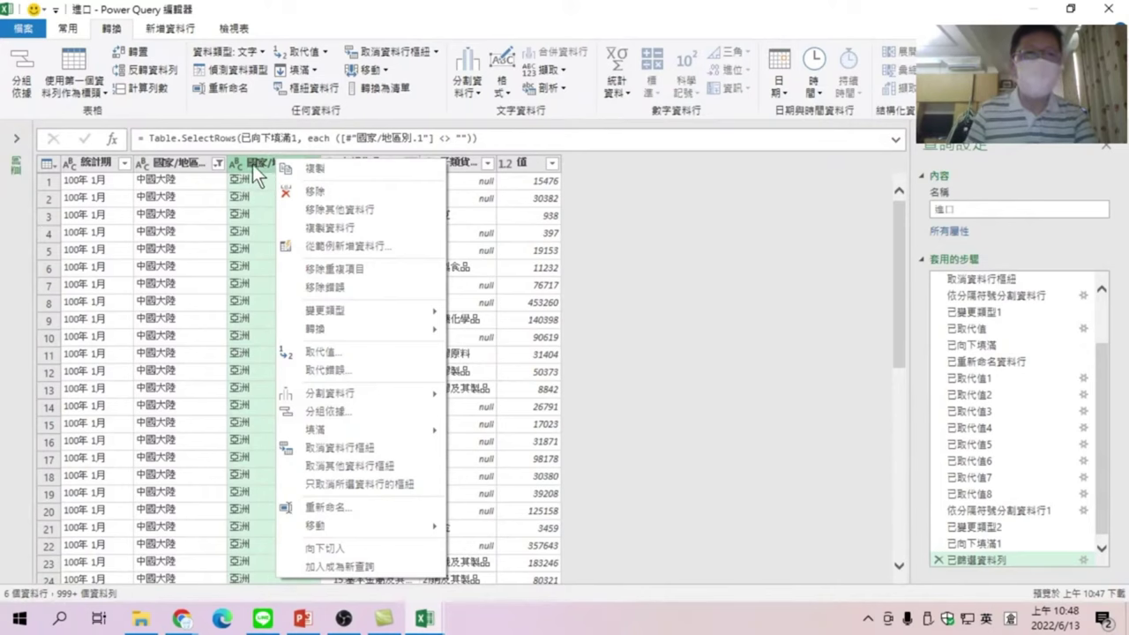
left_click(251, 227)
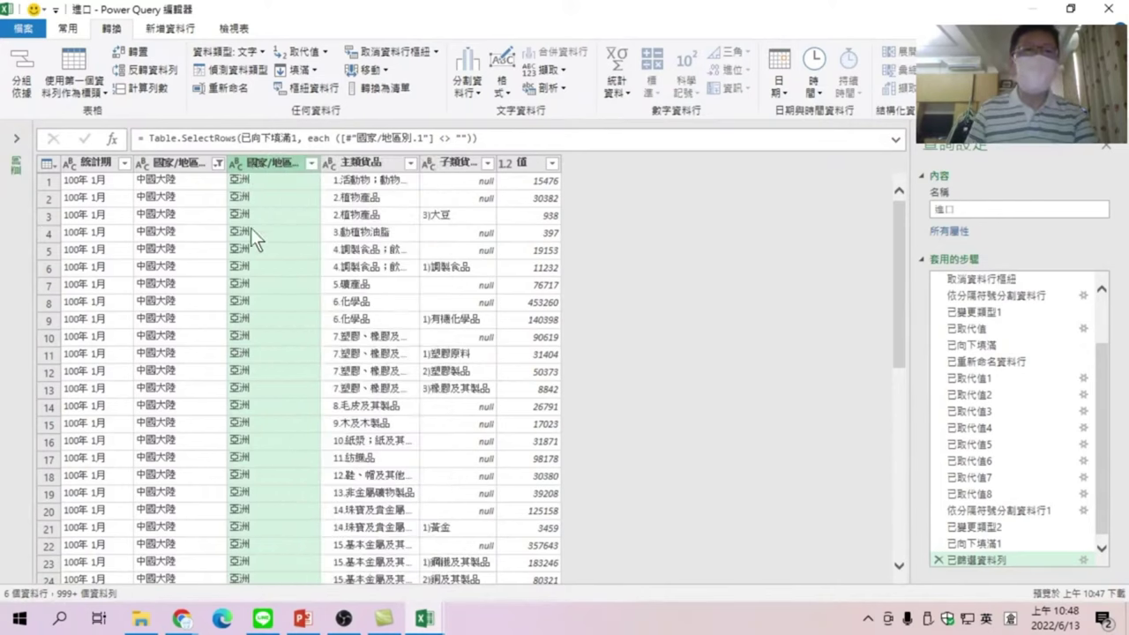
right_click(274, 165)
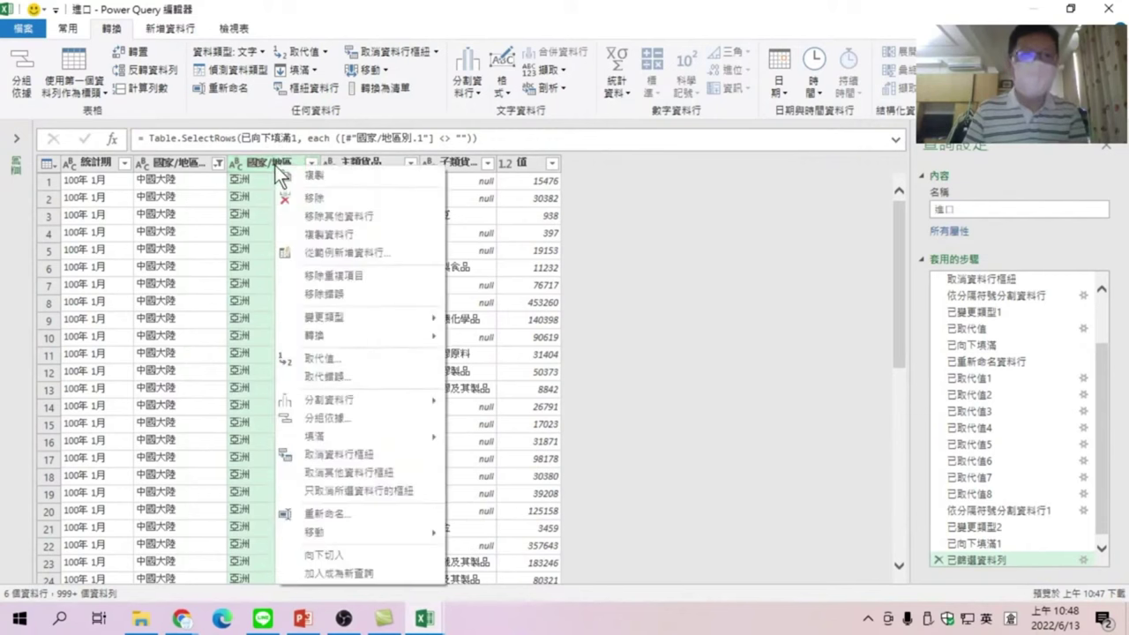
left_click(334, 516)
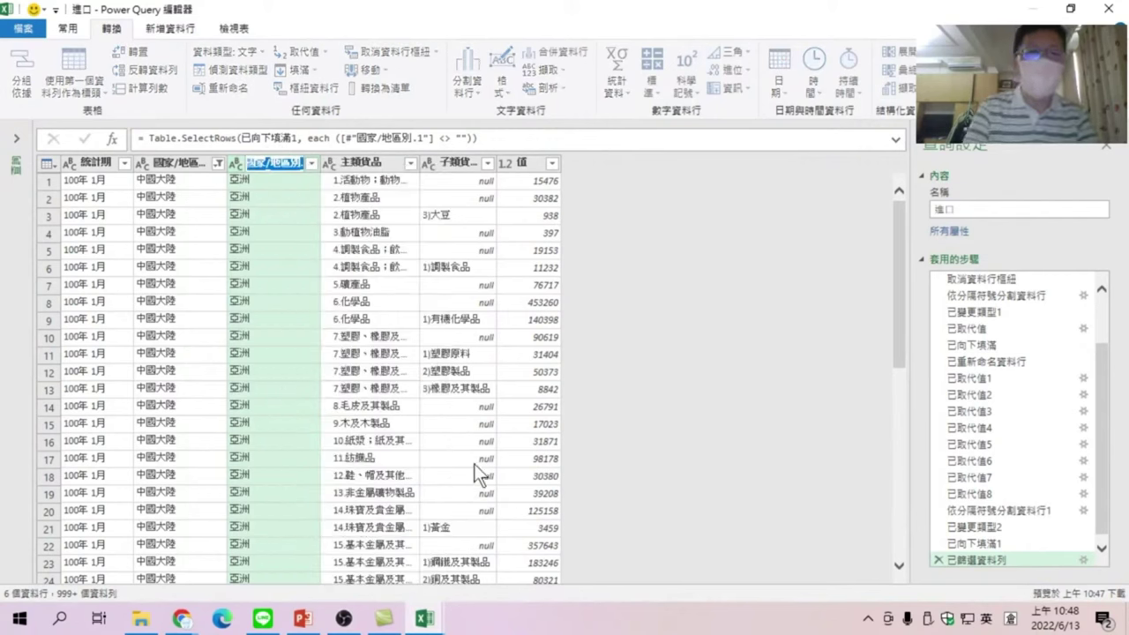
type("E")
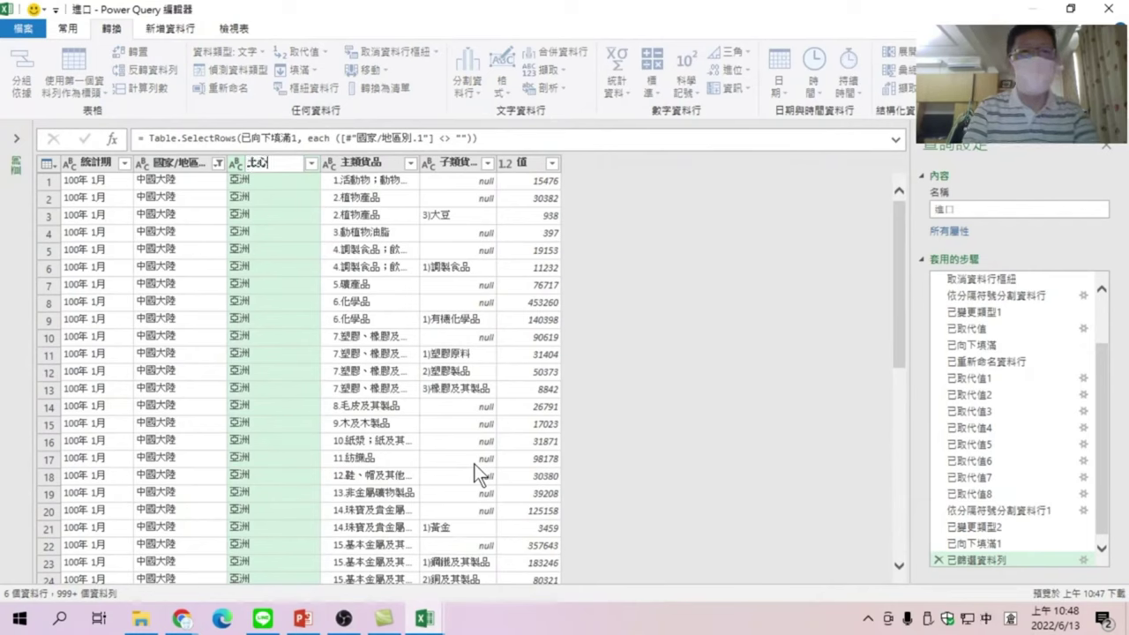
type("地區別")
key("Return")
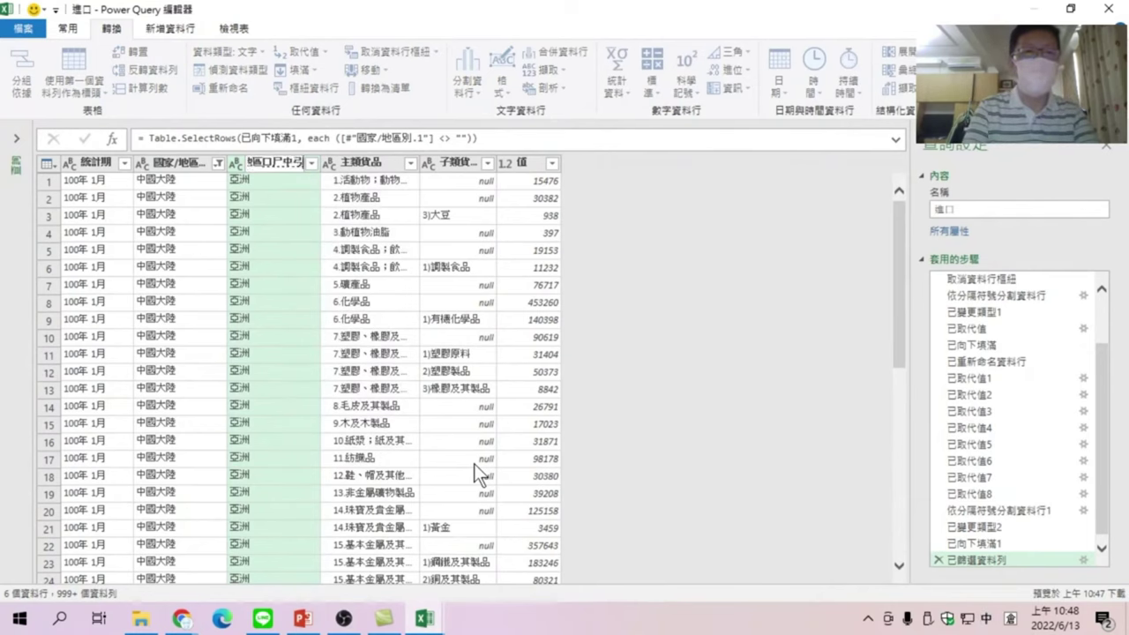
key("Return")
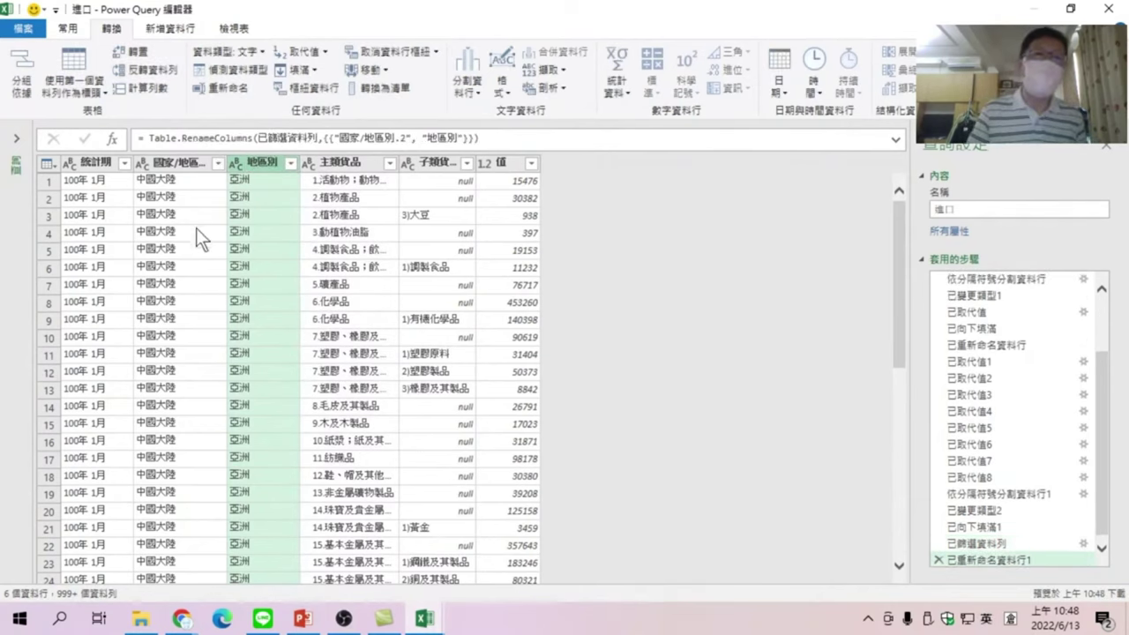
- Move the 地區別 column one position left, right after 統計期
right_click(262, 161)
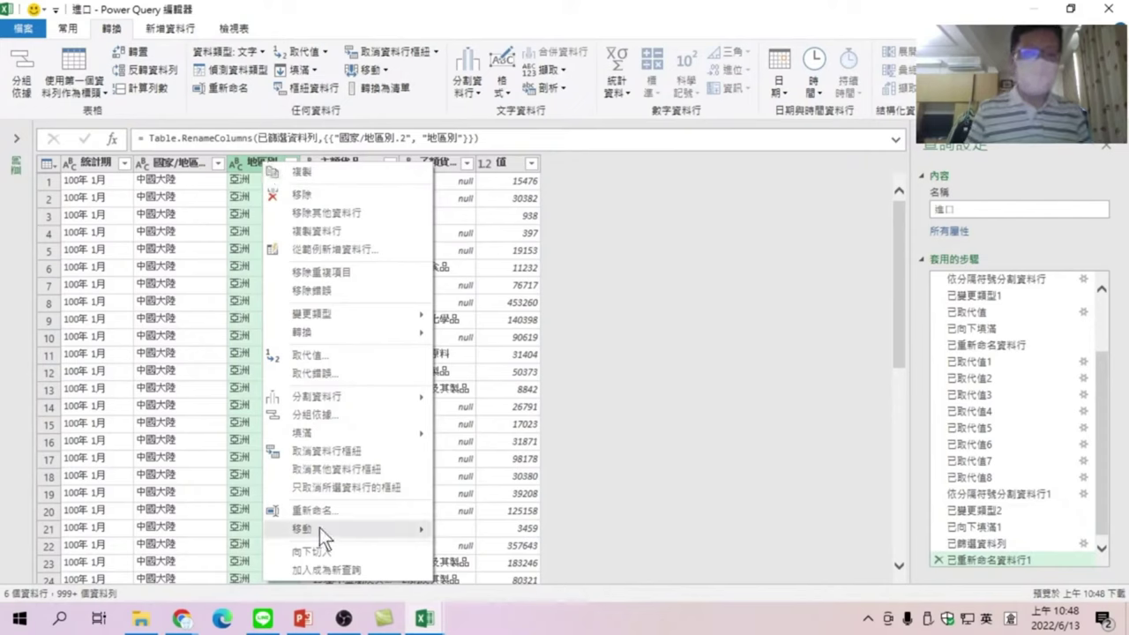
mouse_move(302, 529)
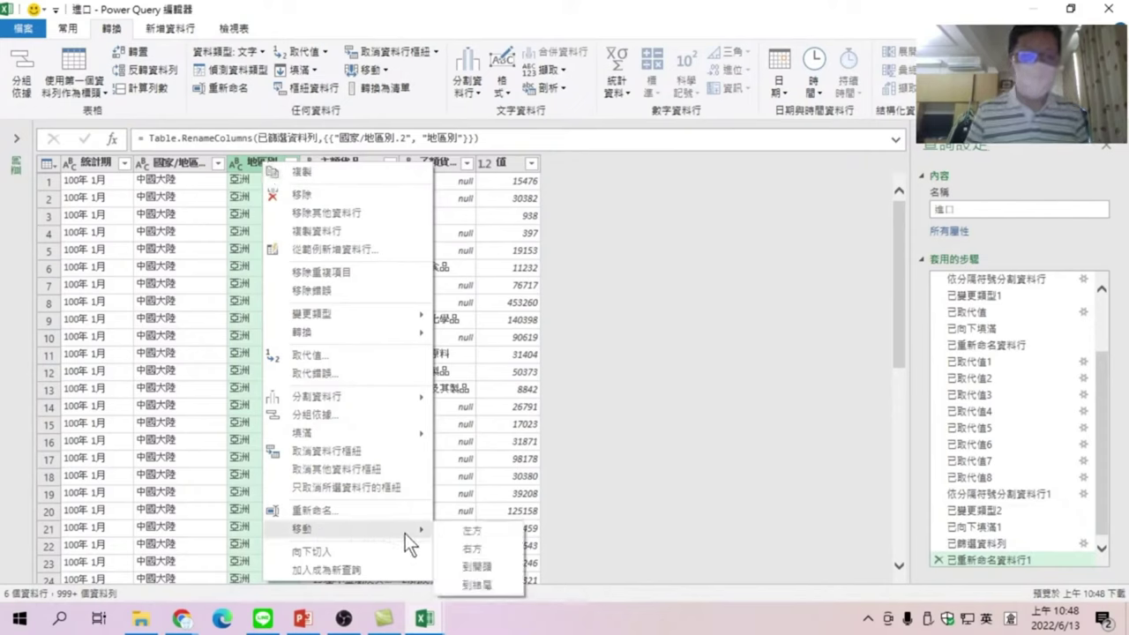
left_click(482, 534)
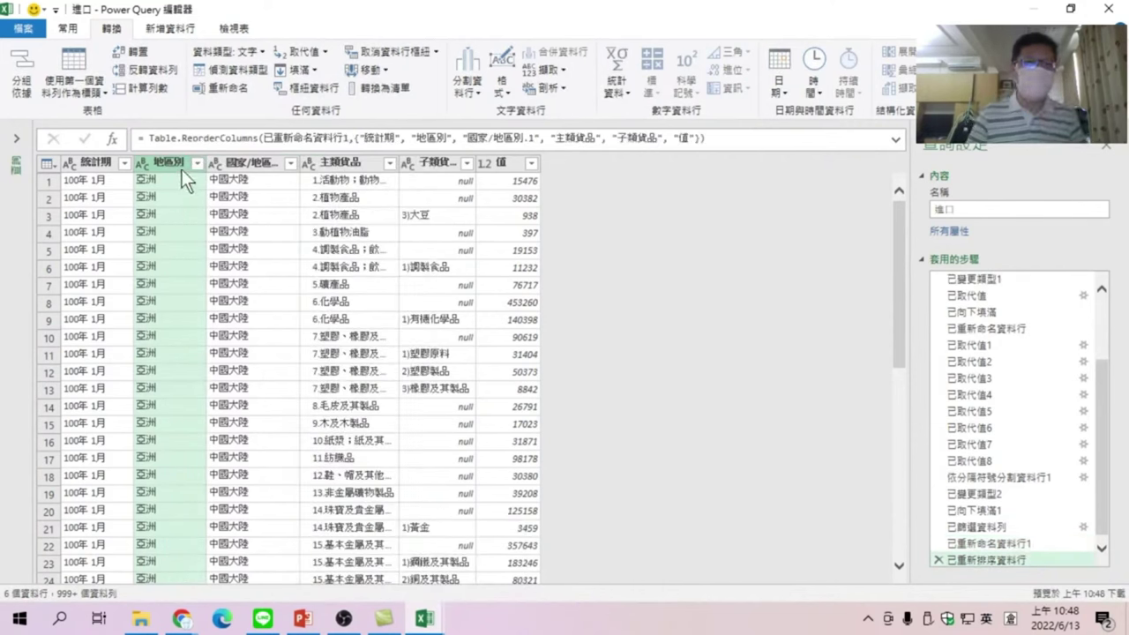
left_click(254, 164)
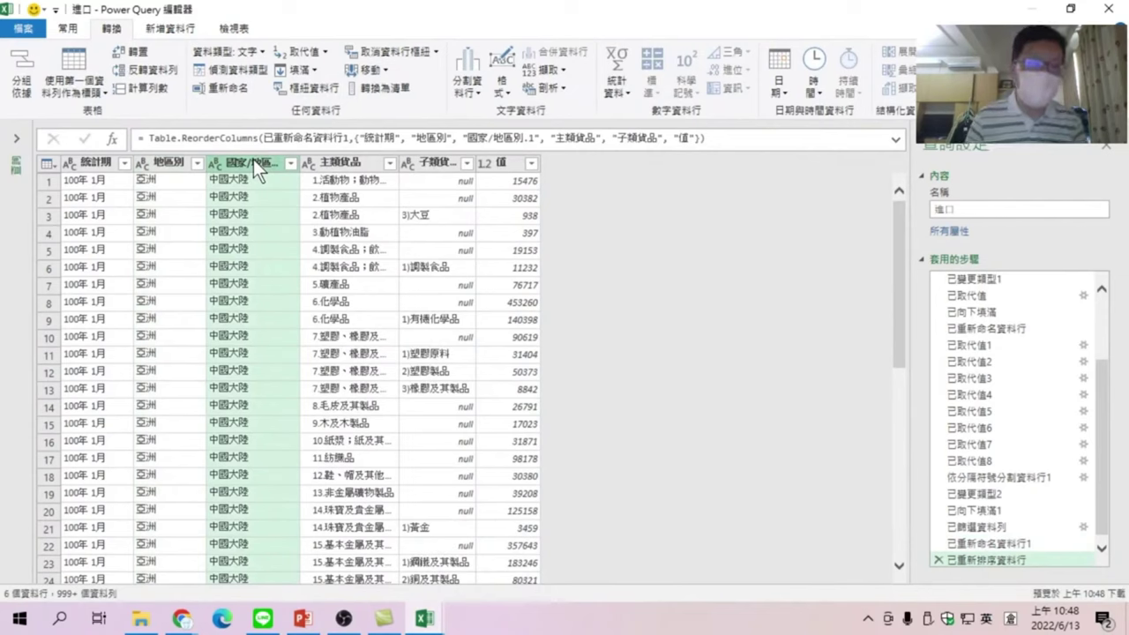
- Rename the 國家/地區別.1 column to 國家 by trimming the header's trailing characters
right_click(253, 164)
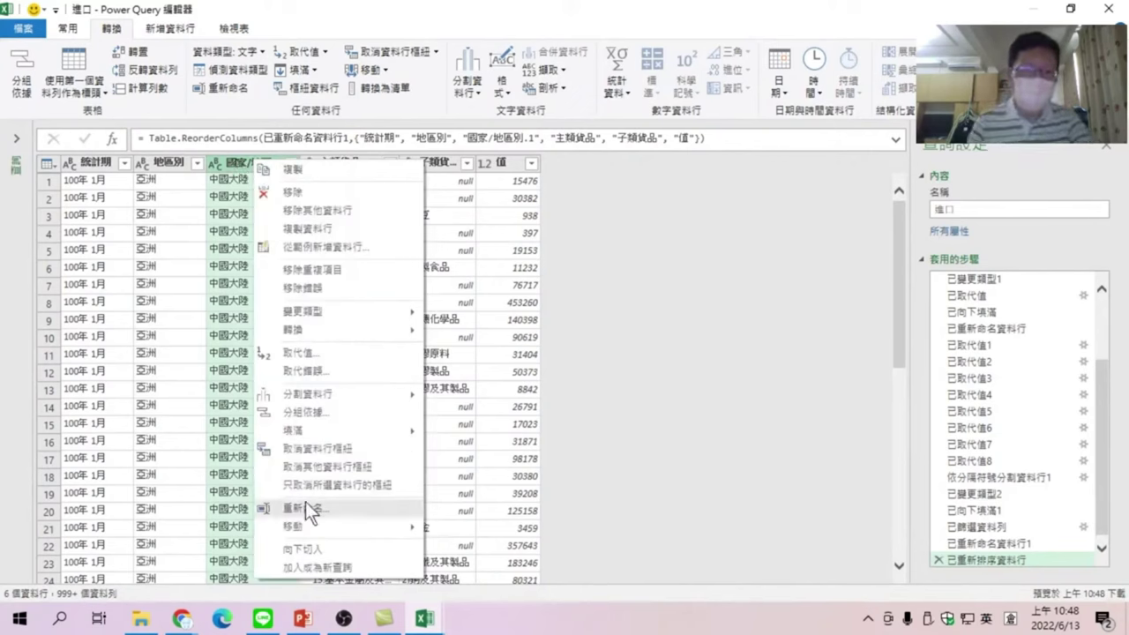
left_click(306, 505)
left_click(248, 161)
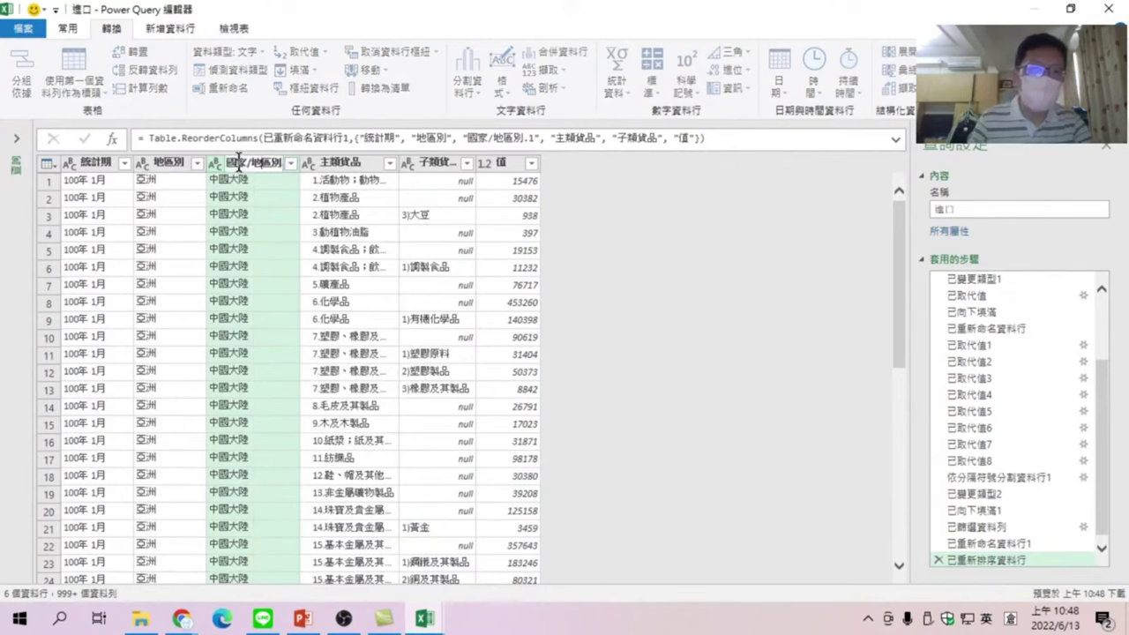
key("shift+Right")
key("shift+Right")
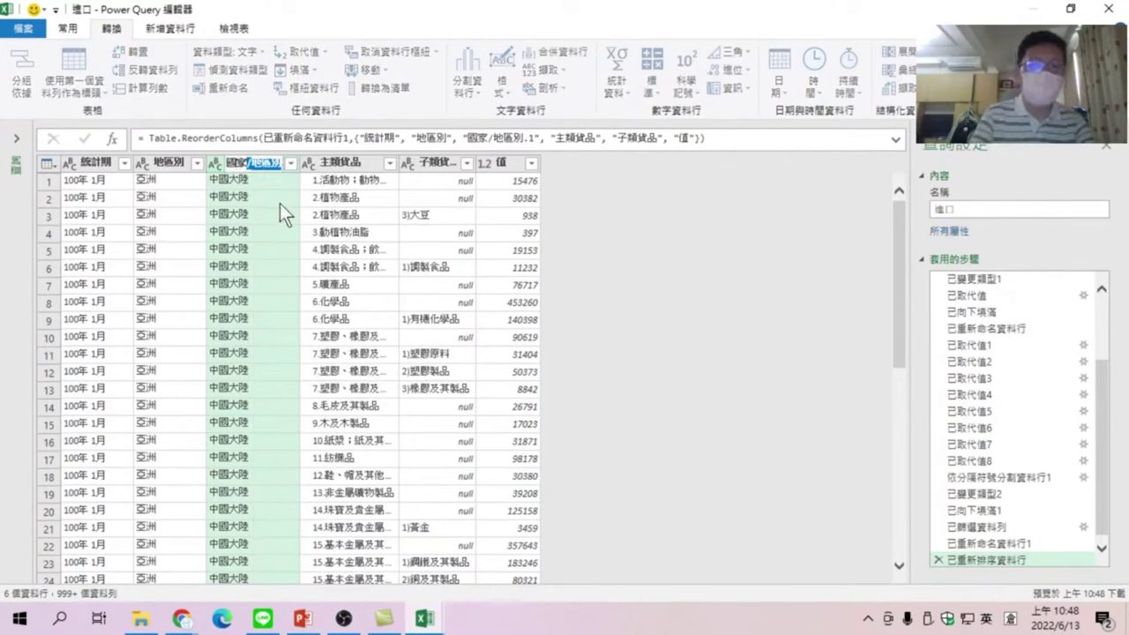
key("shift+Right")
key("shift+Right")
key("shift+Right")
key("BackSpace")
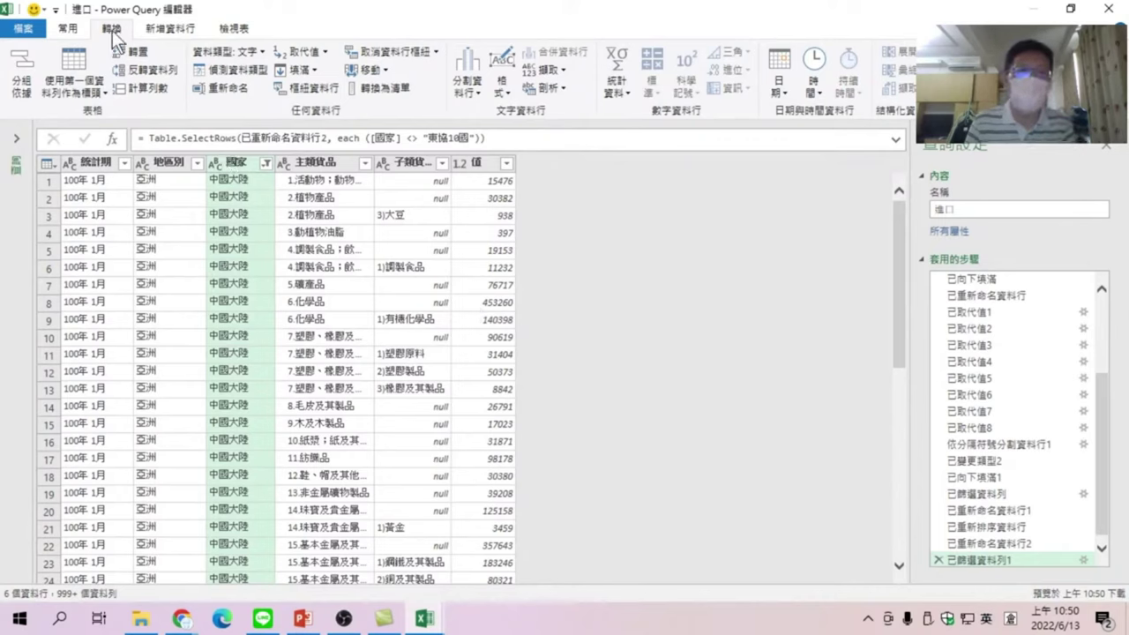
left_click(71, 29)
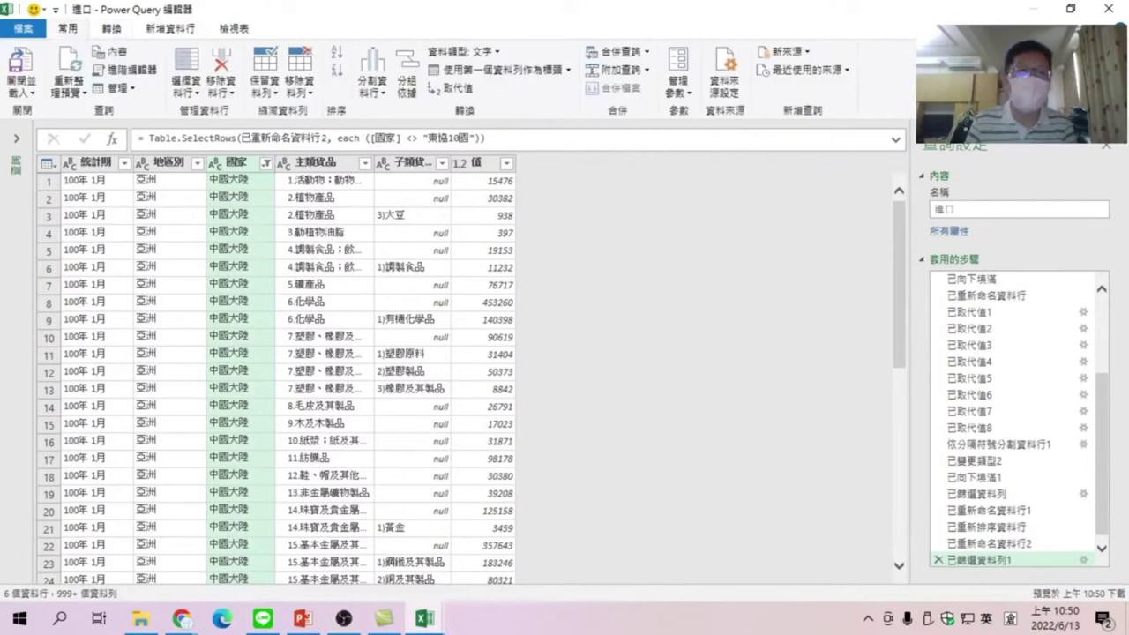
left_click(24, 58)
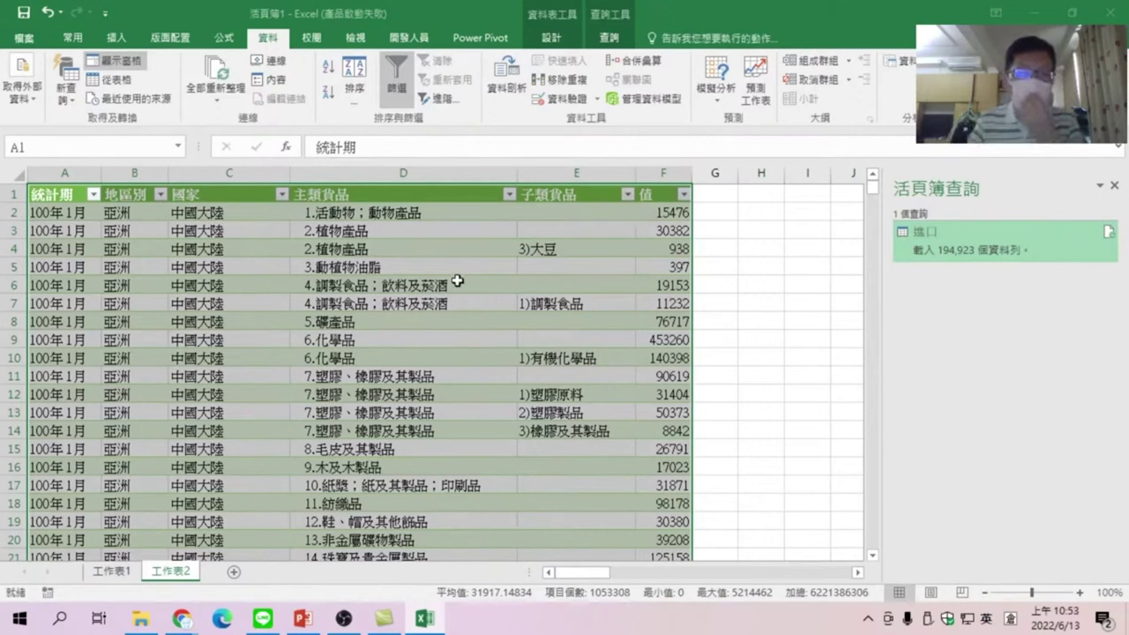
left_click(398, 248)
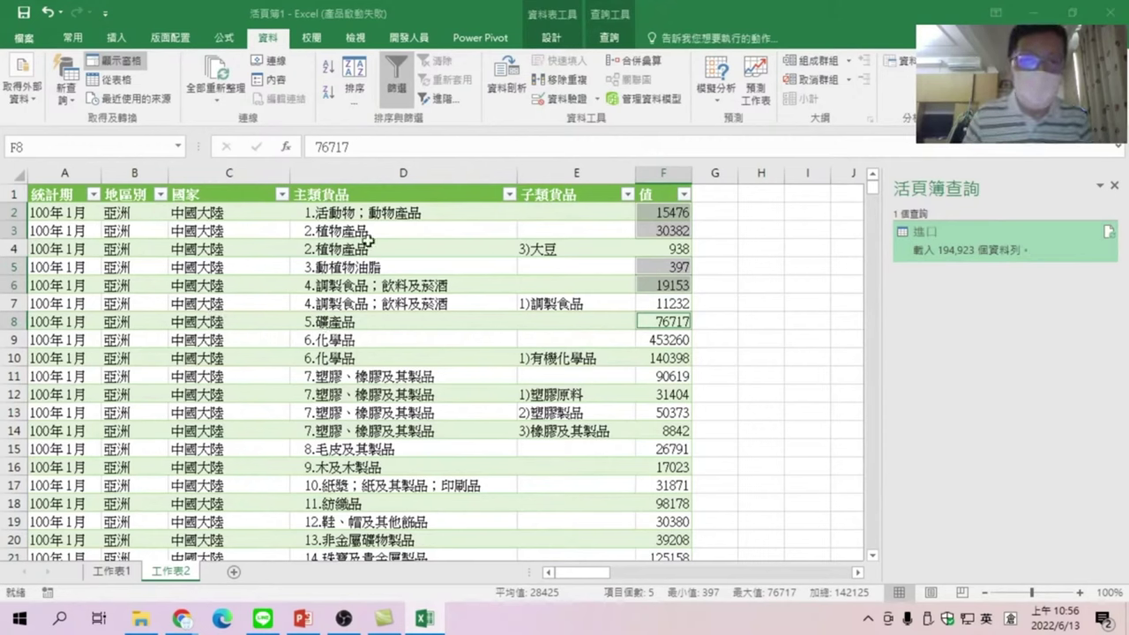
left_click_drag(353, 233, 345, 251)
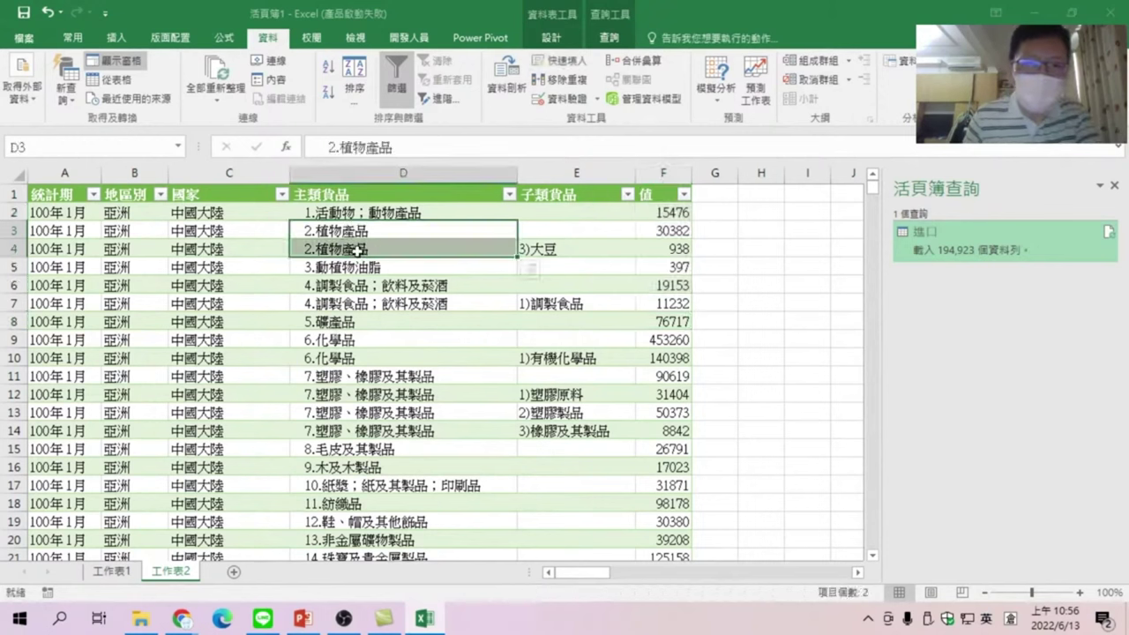
left_click(354, 233)
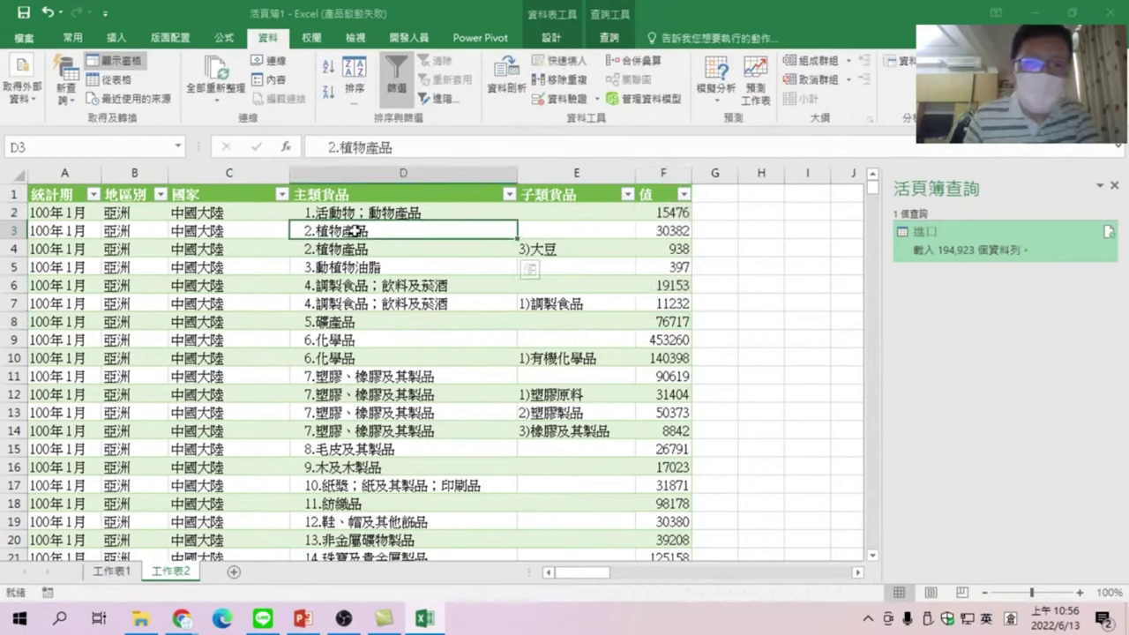
left_click_drag(509, 233, 675, 231)
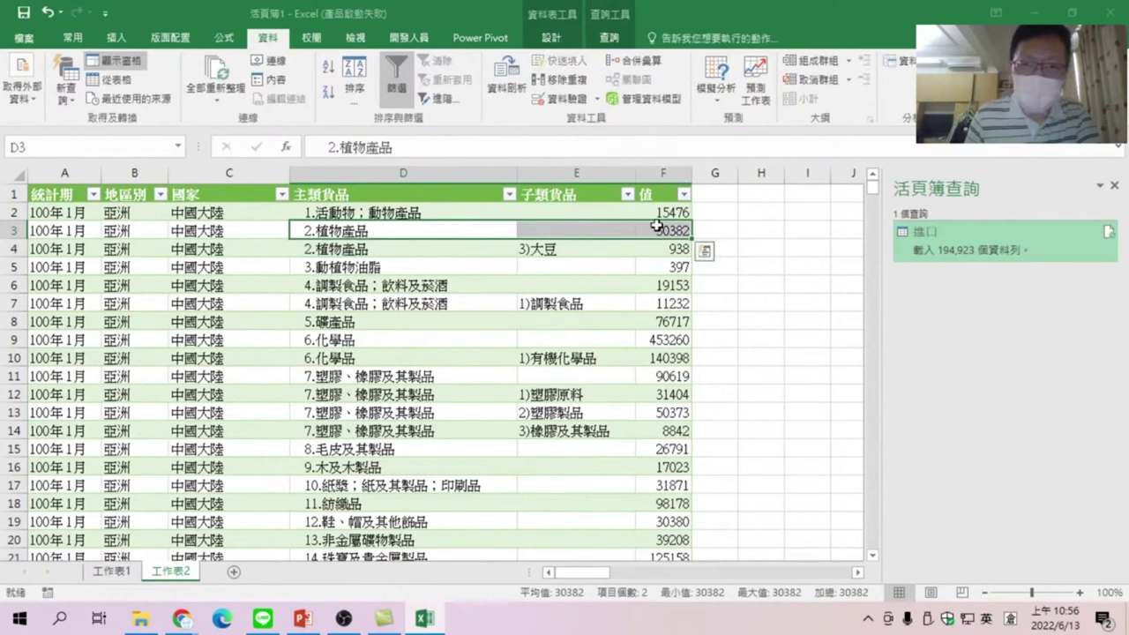
left_click(370, 250)
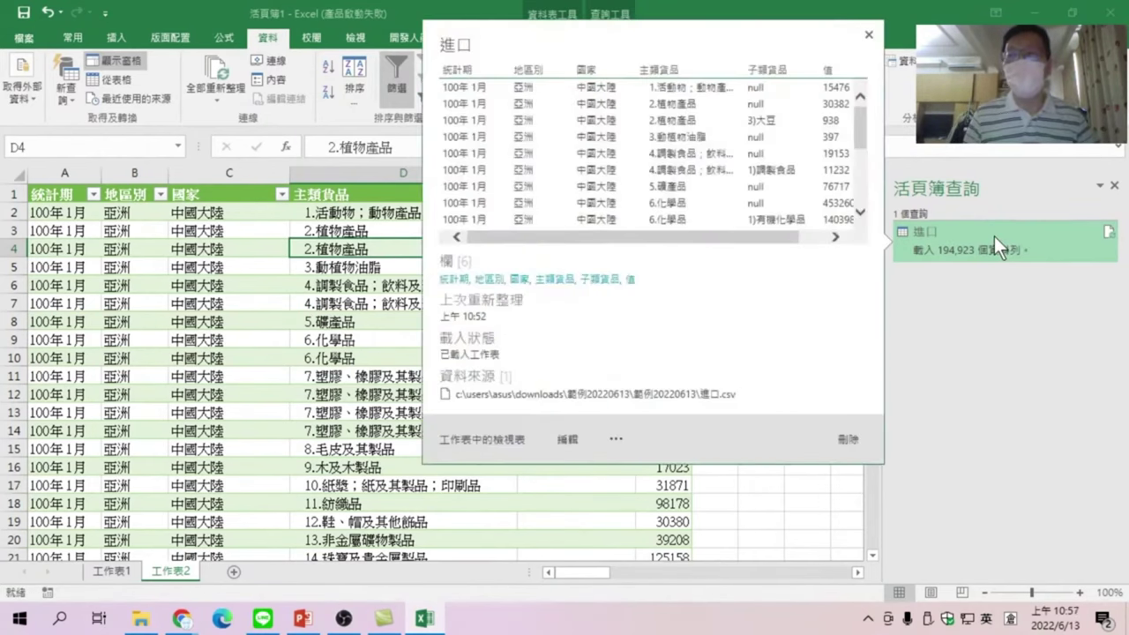
- In the 進口 query, filter 子類貨品 to keep only the (null) rows
double_click(994, 236)
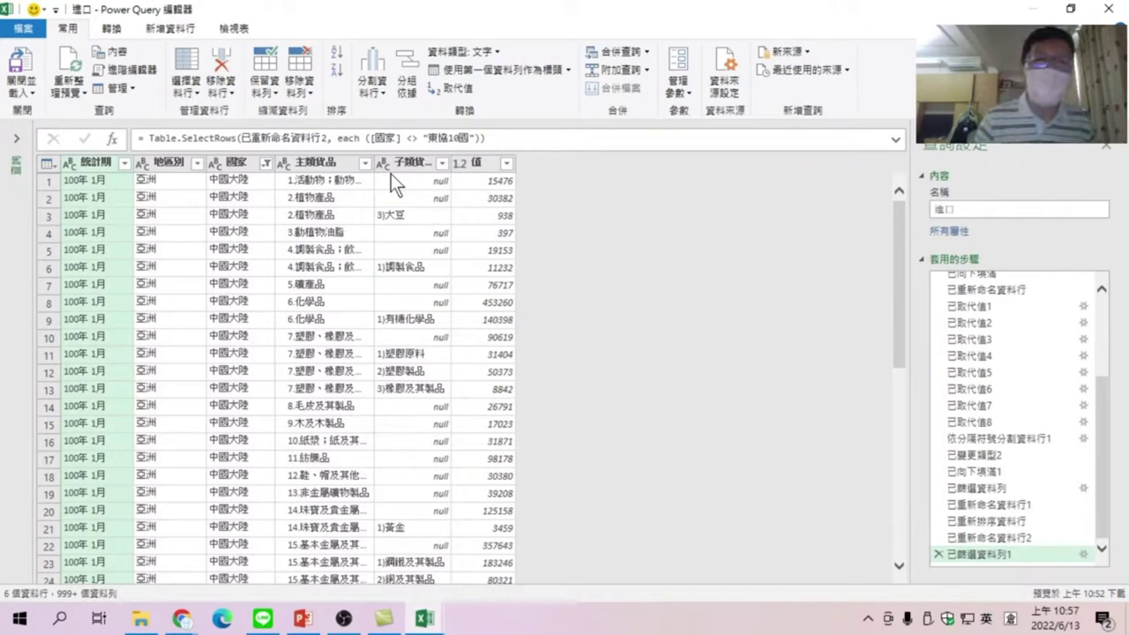
left_click(445, 164)
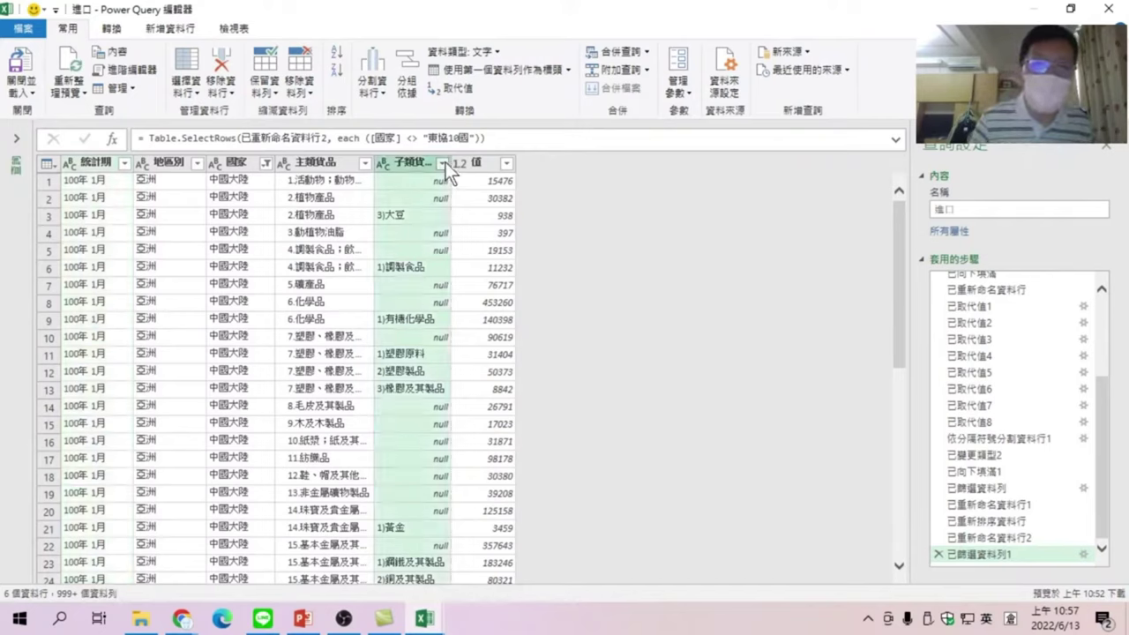
left_click(415, 552)
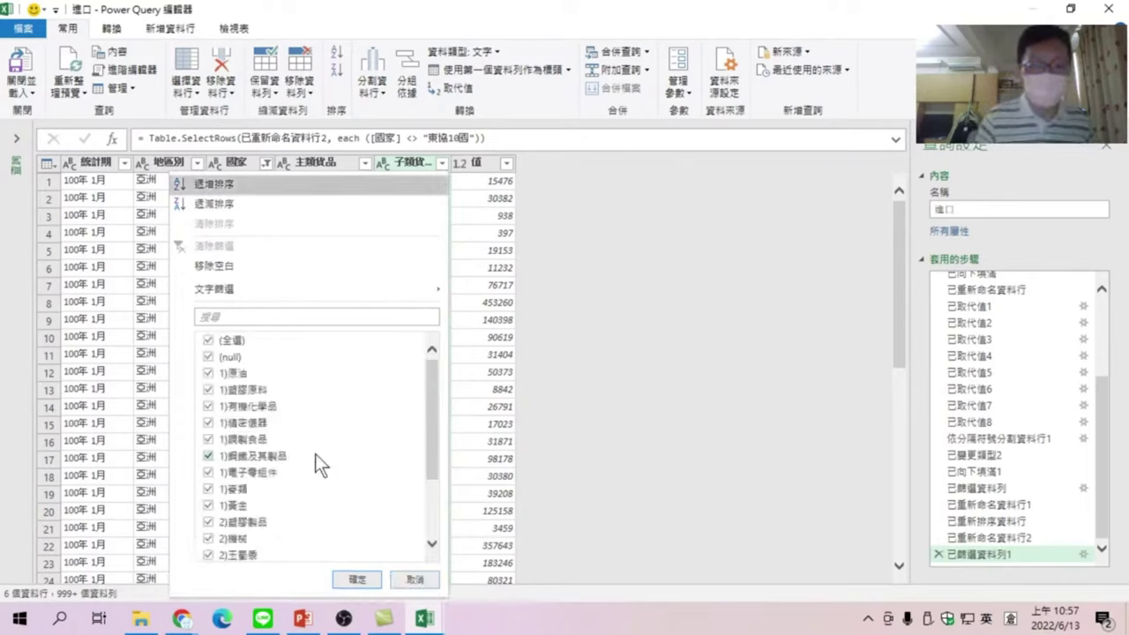
left_click(208, 343)
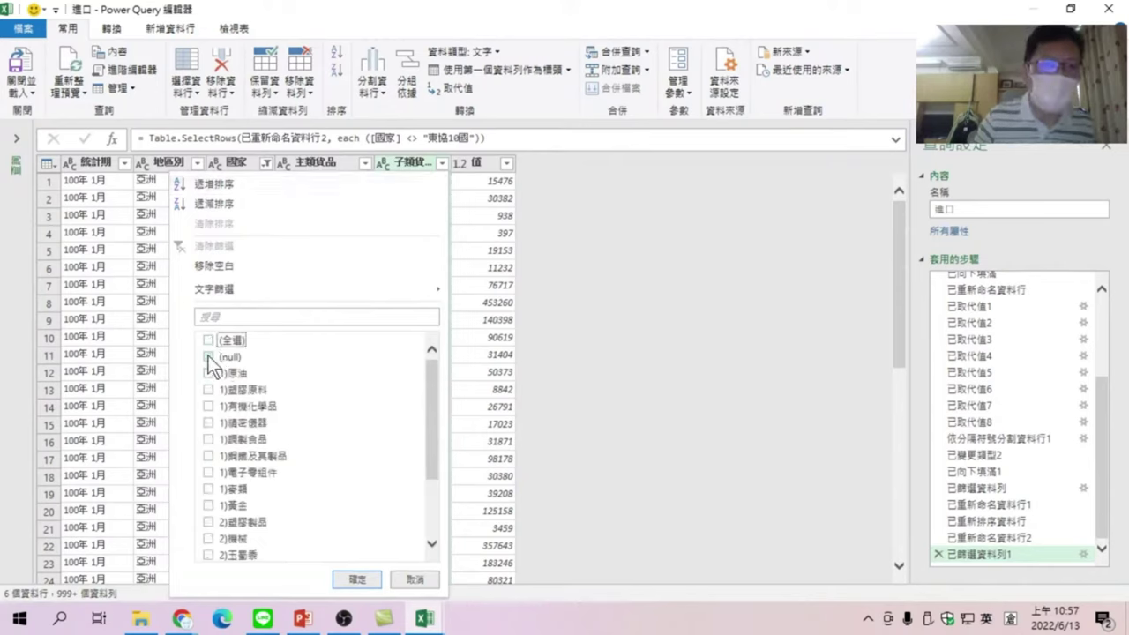
left_click(208, 356)
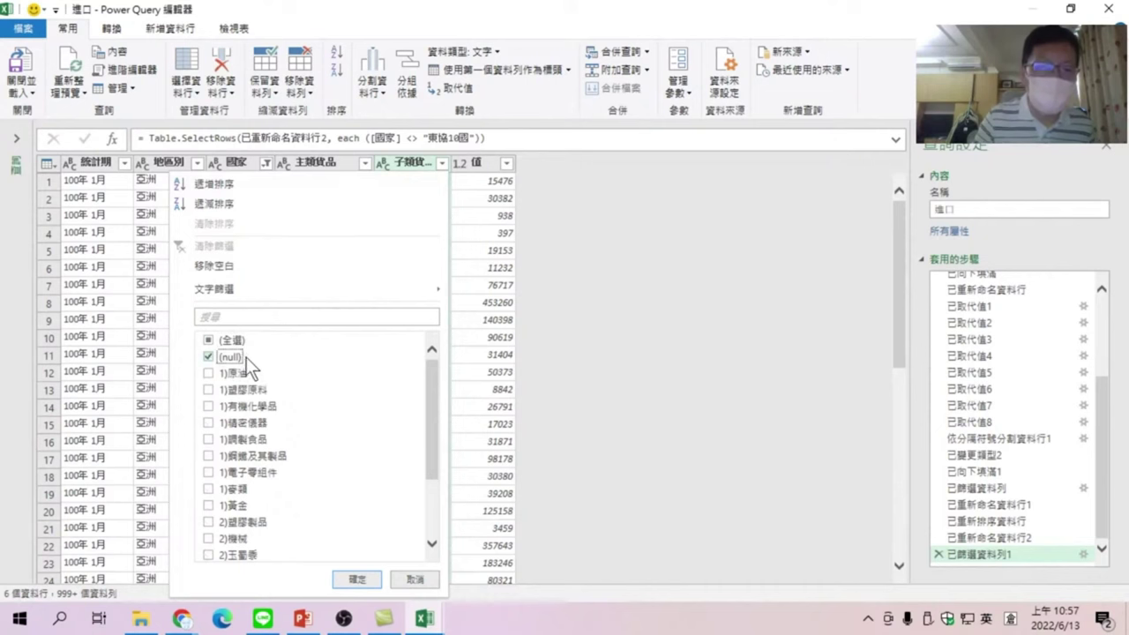
left_click(356, 579)
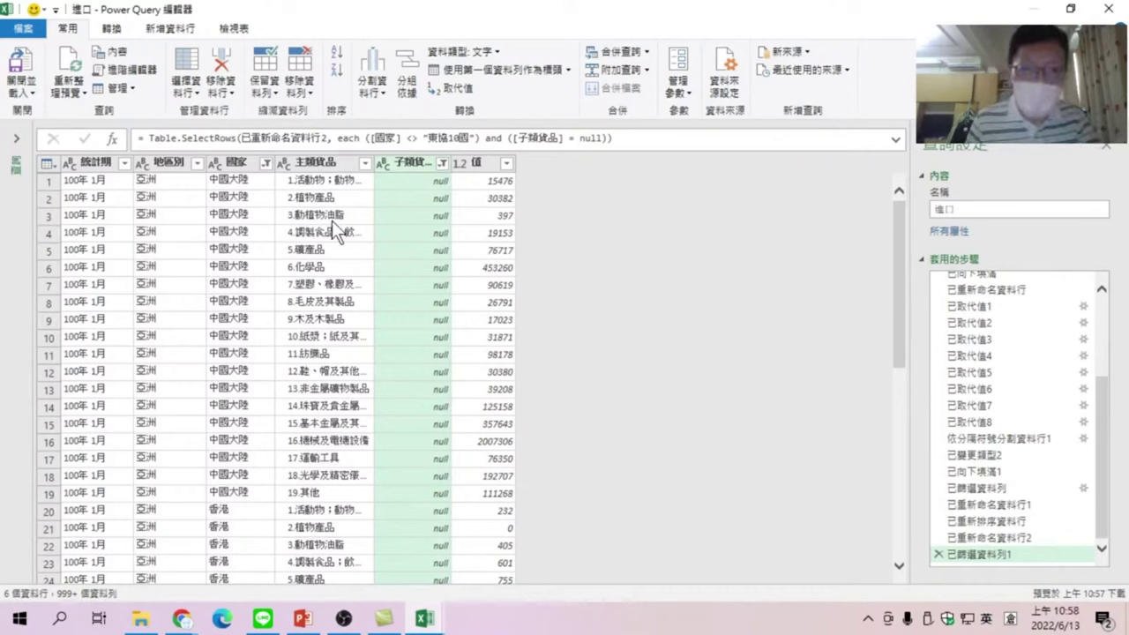
- Close & Load the query into Excel, reloading 116,236 rows, and select a table cell
left_click(21, 69)
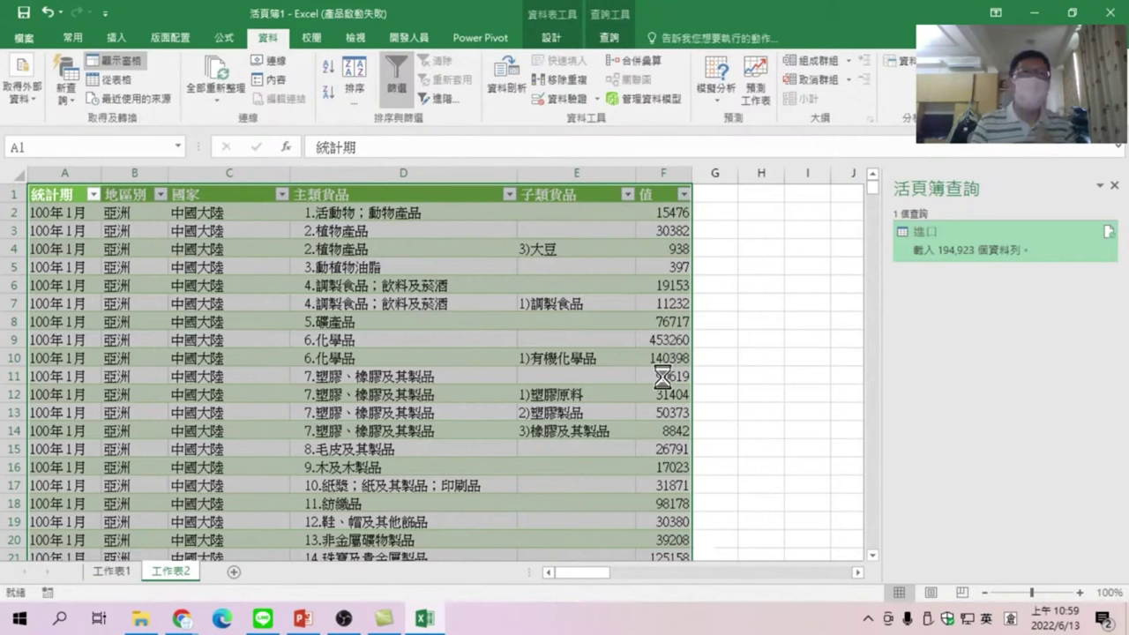
left_click(445, 322)
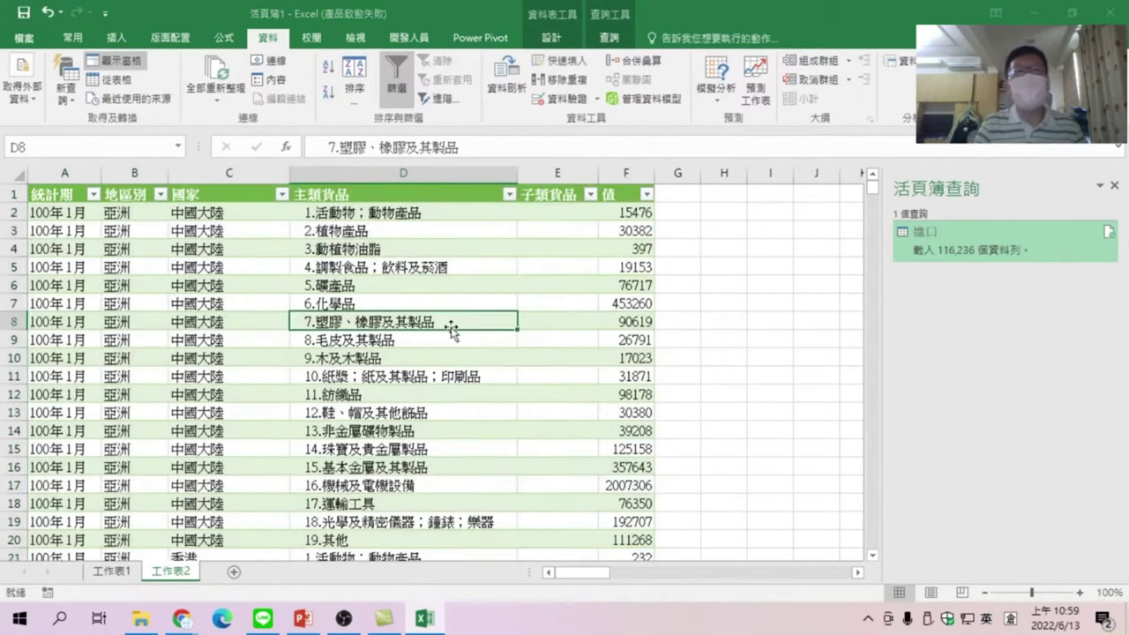
left_click(119, 37)
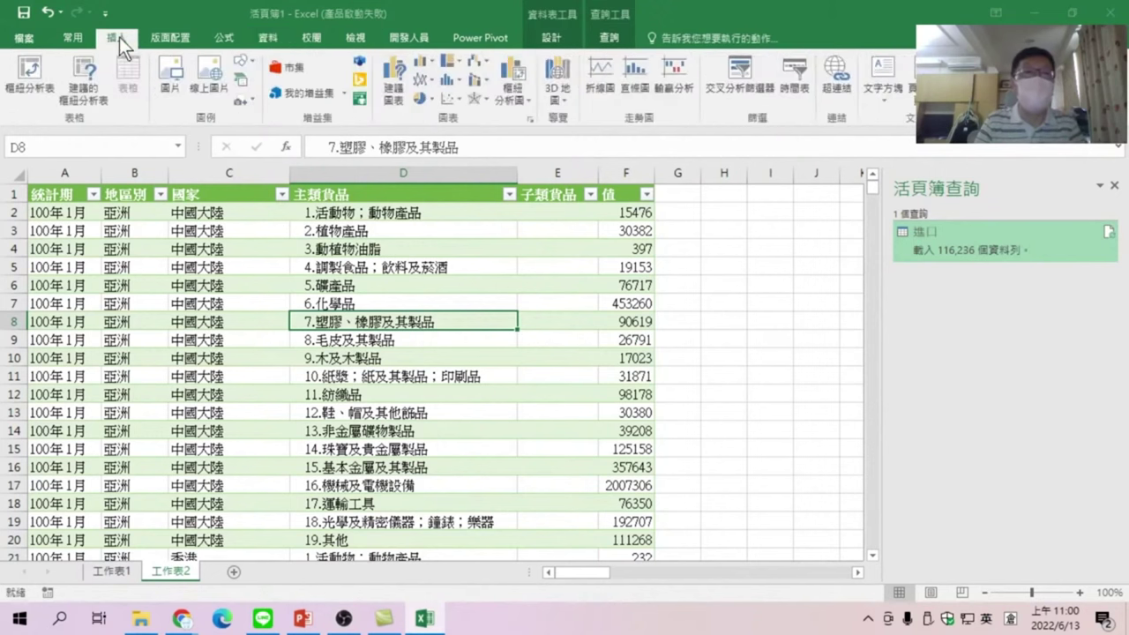
- Insert a pivot table from 進口 on a new sheet with 地區別 rows and summed 值
left_click(36, 65)
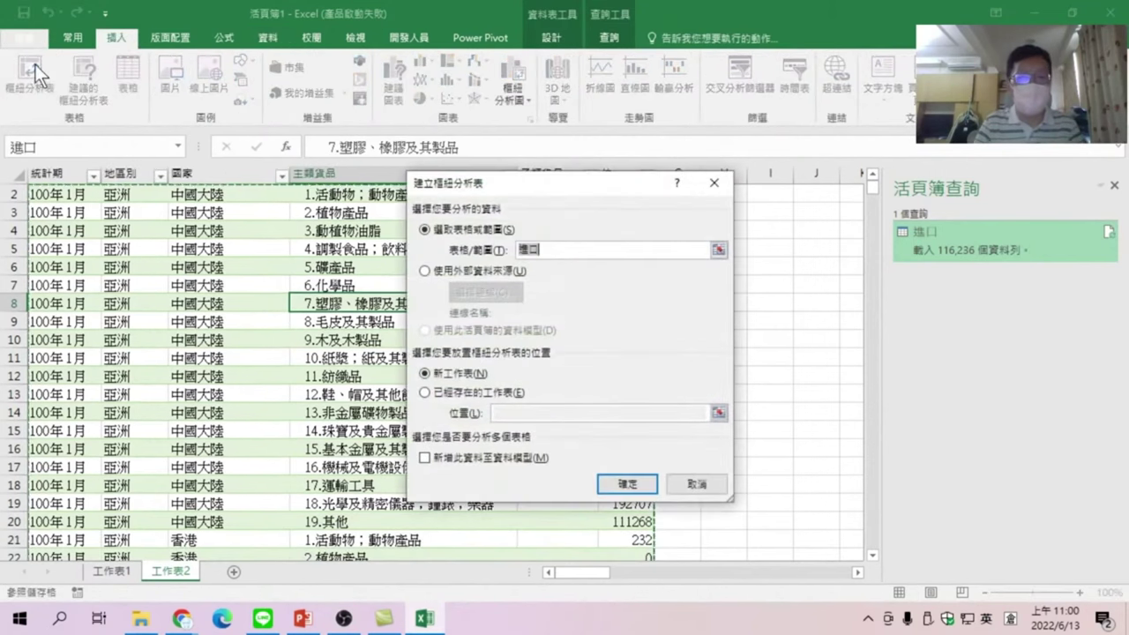
left_click(636, 481)
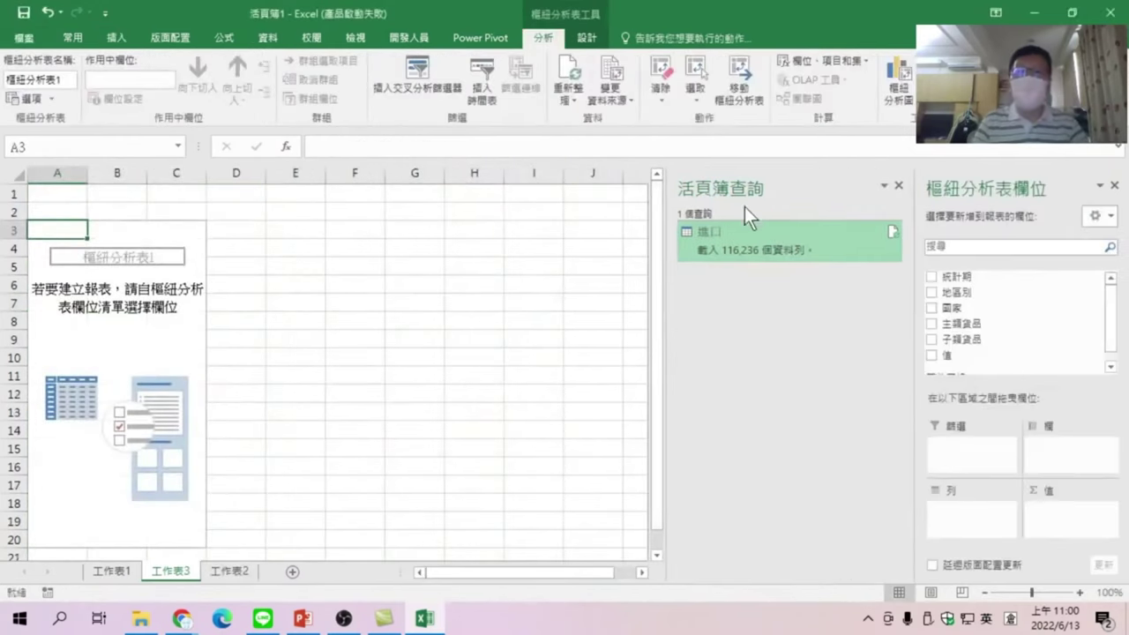
left_click(899, 185)
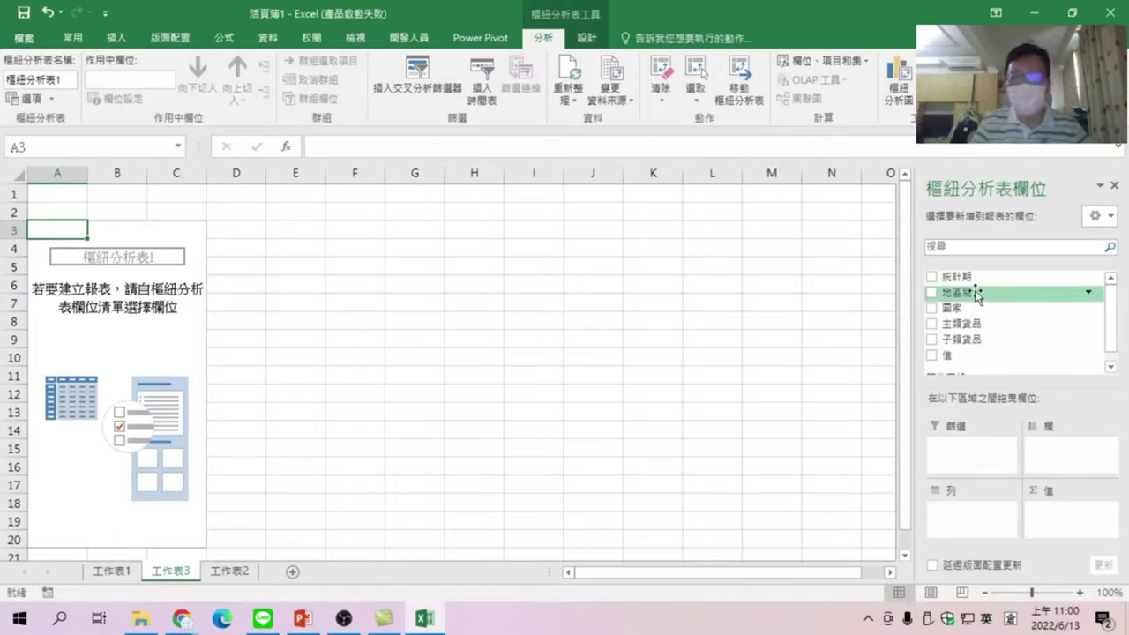
left_click_drag(962, 300, 959, 521)
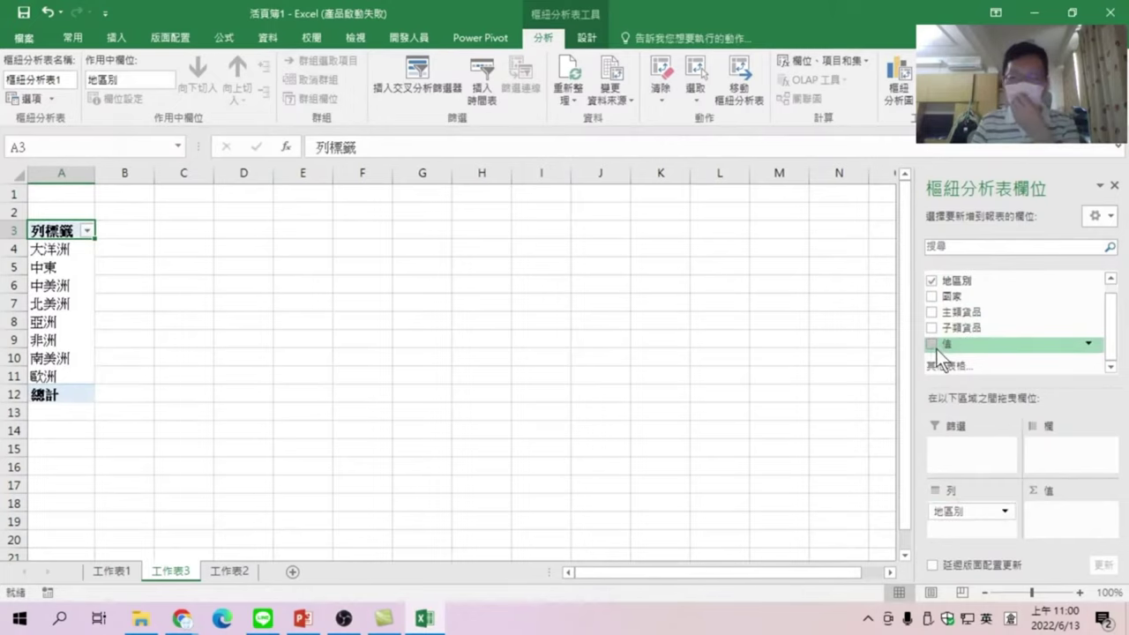
mouse_move(970, 344)
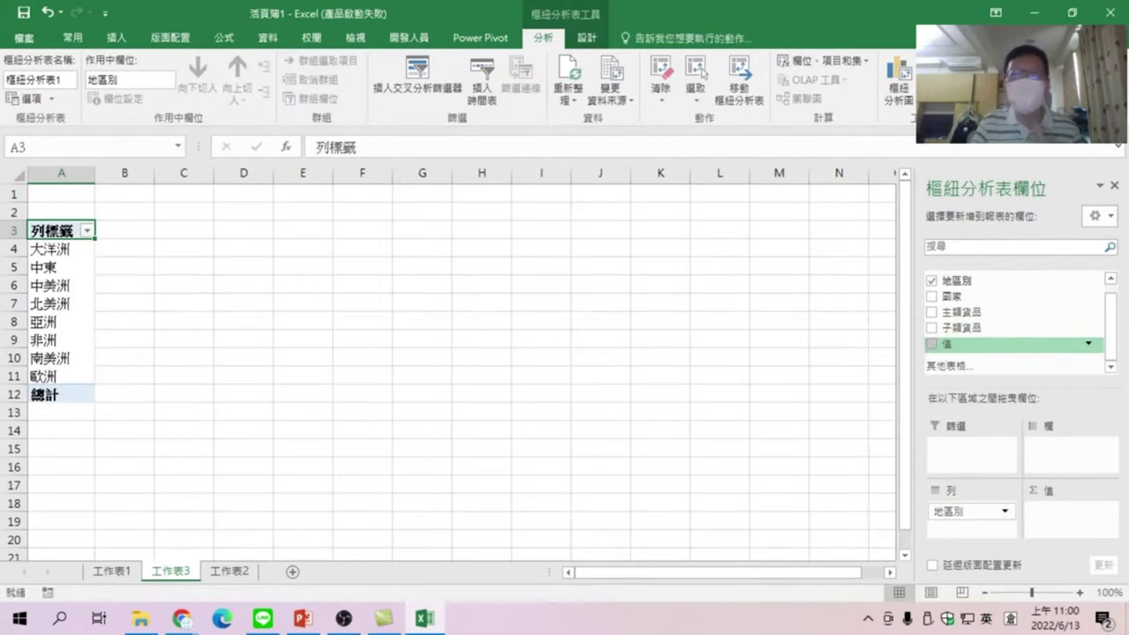
mouse_move(1015, 344)
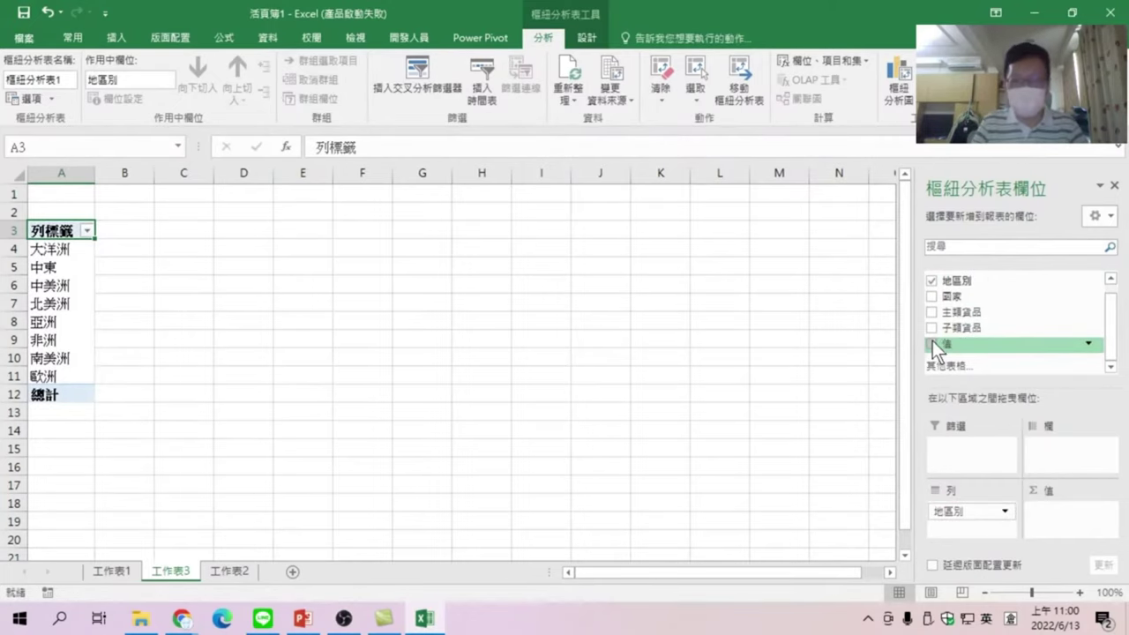
left_click(931, 344)
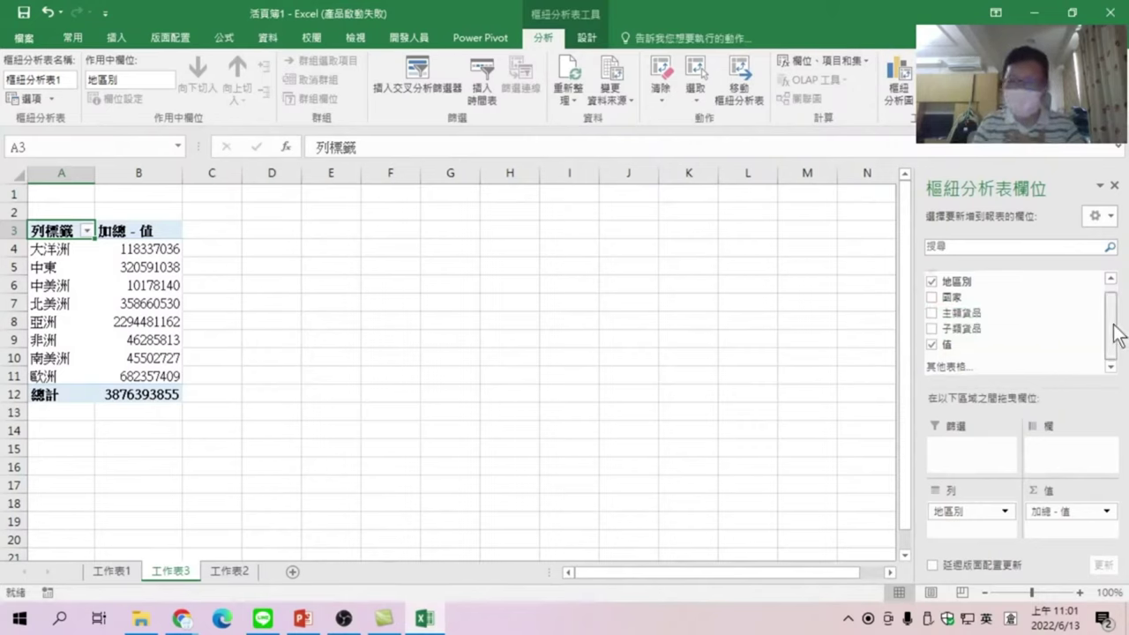
scroll(1108, 315, "up", 1)
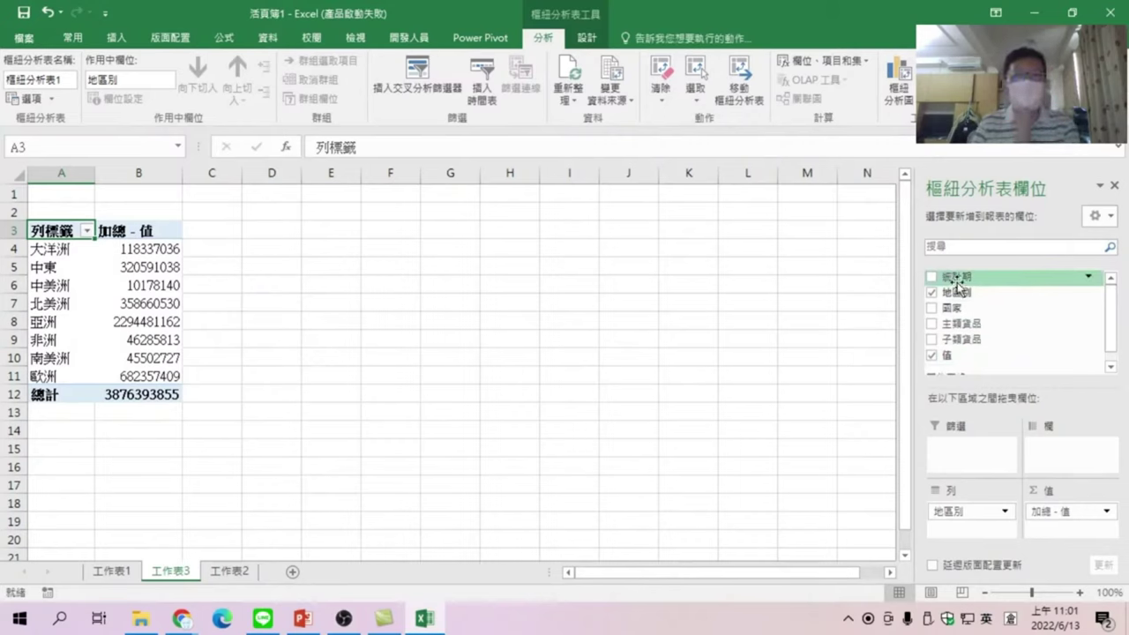
- Add 統計期 as pivot columns, filtered to 110年1月–5月 and 111年1月–2月
left_click_drag(961, 276, 1058, 468)
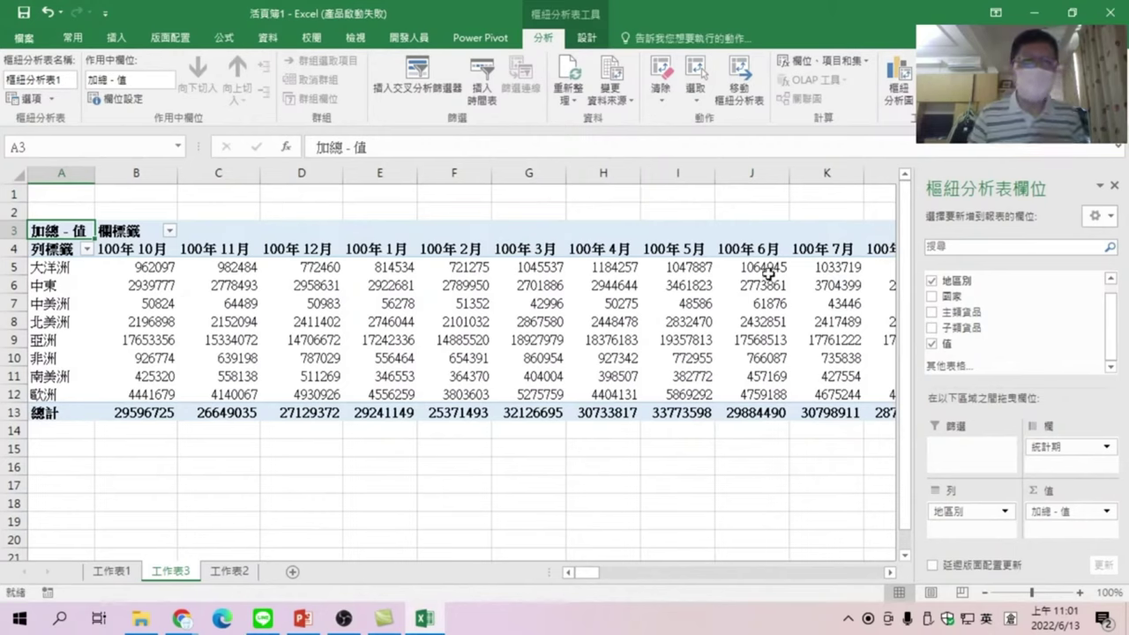
left_click(168, 230)
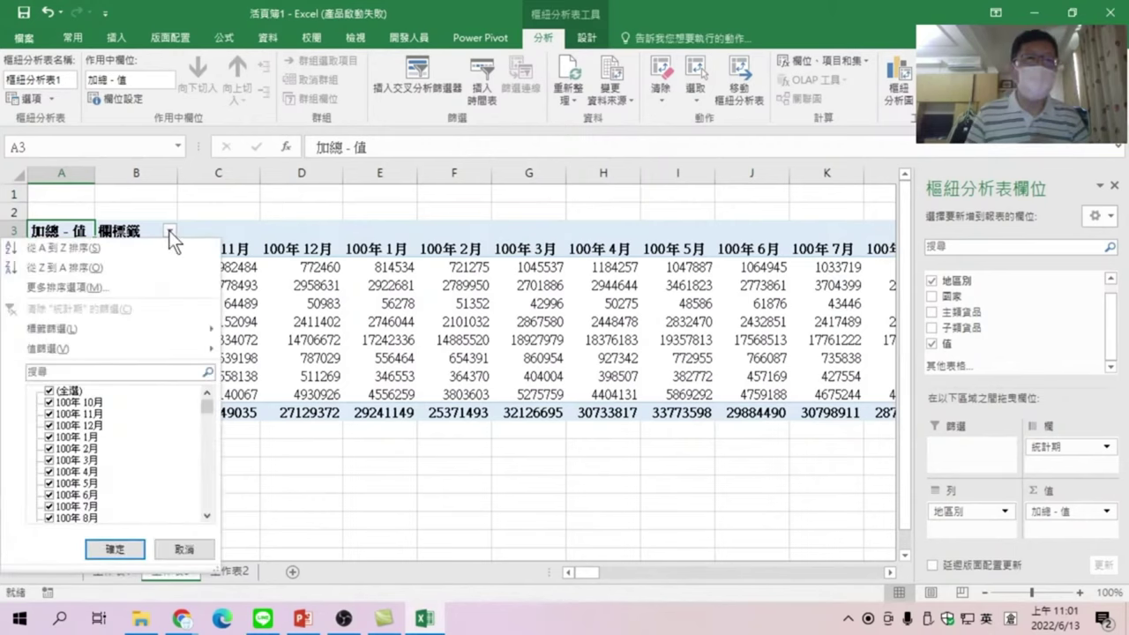
left_click(67, 391)
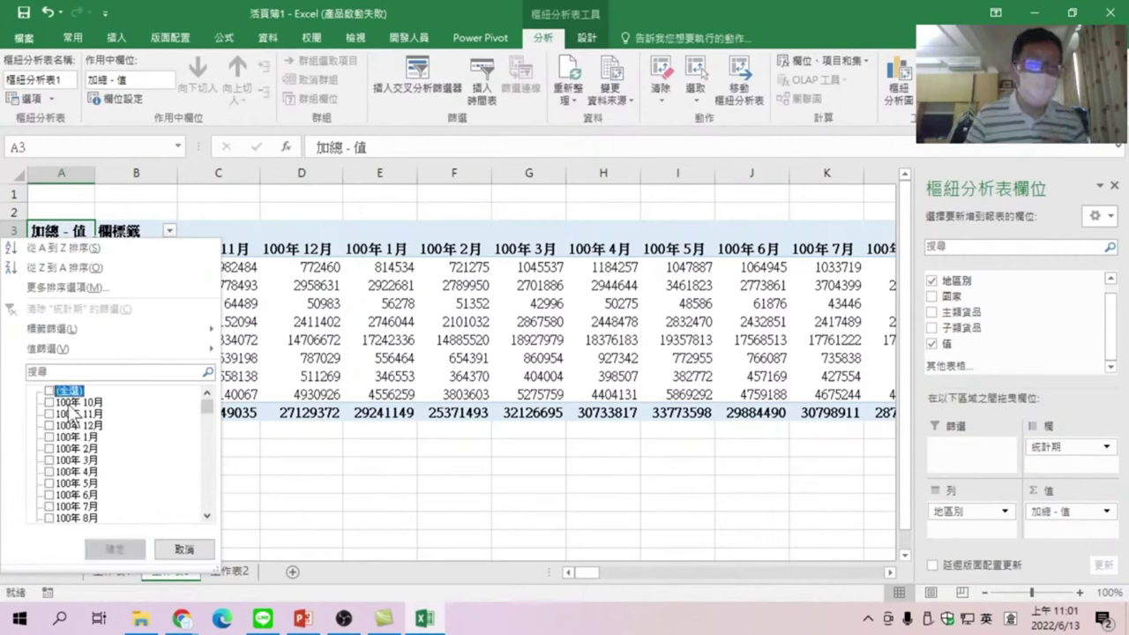
left_click_drag(208, 403, 203, 476)
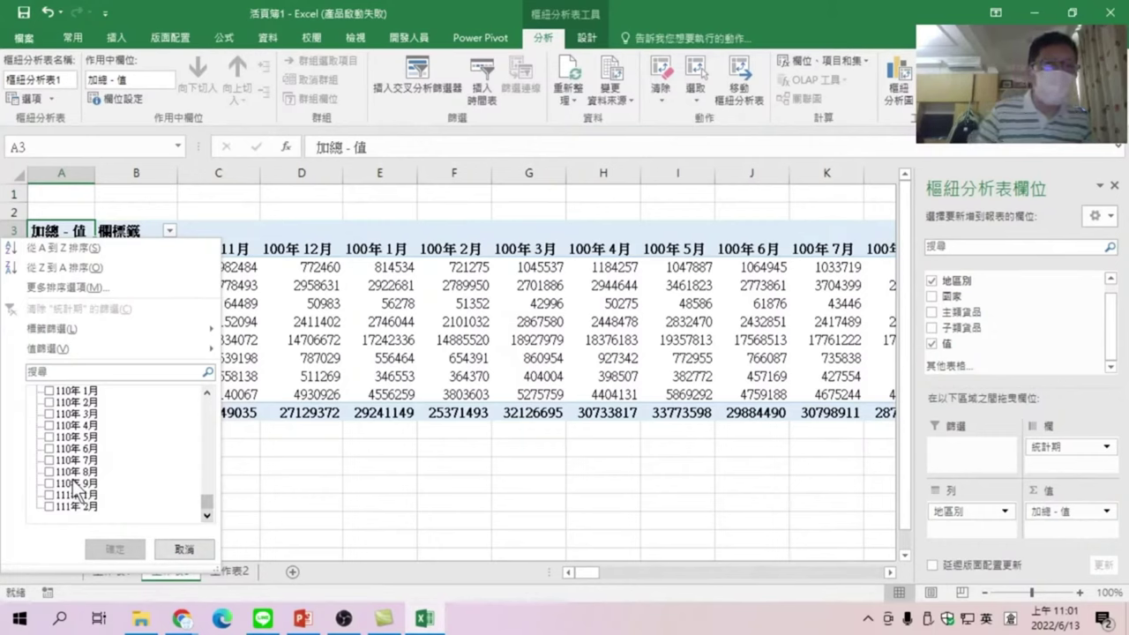
left_click(50, 391)
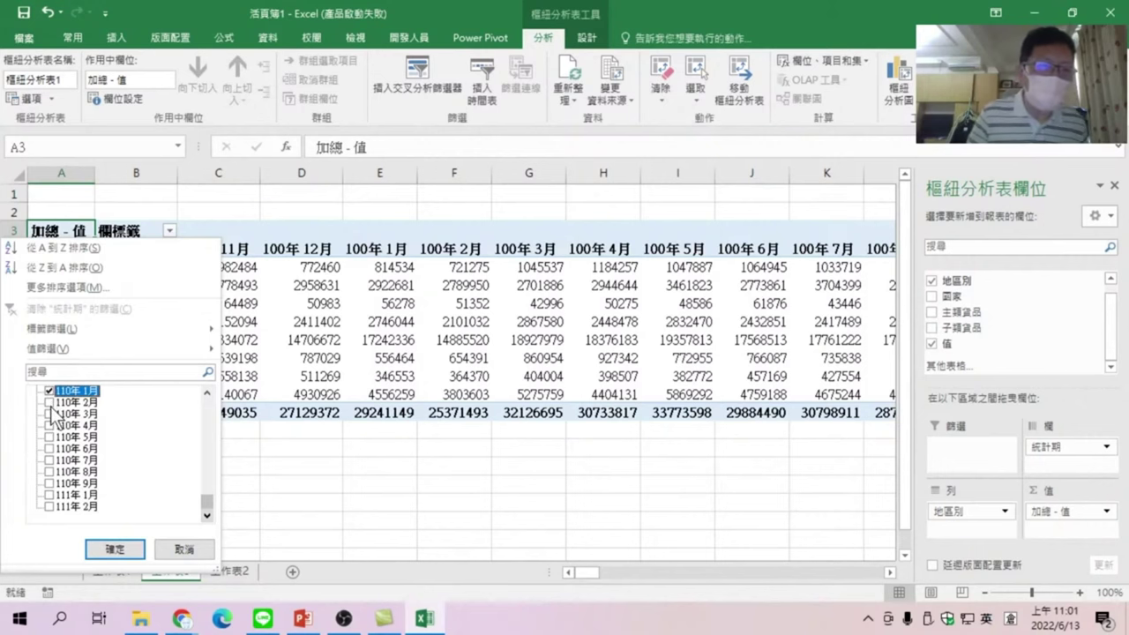
key("Return")
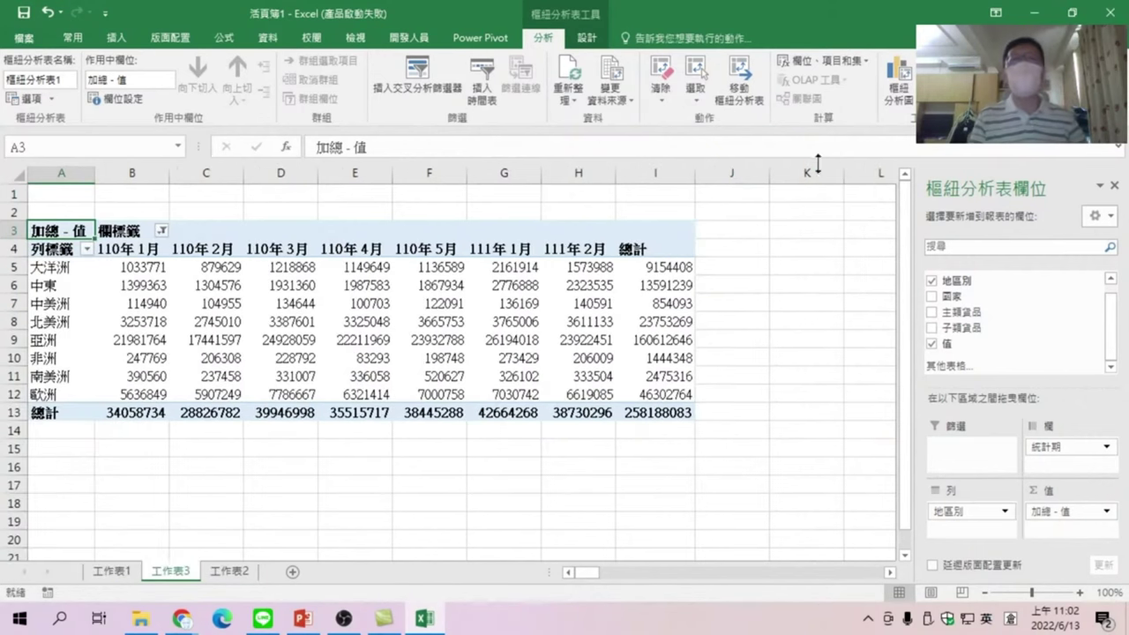
left_click(898, 62)
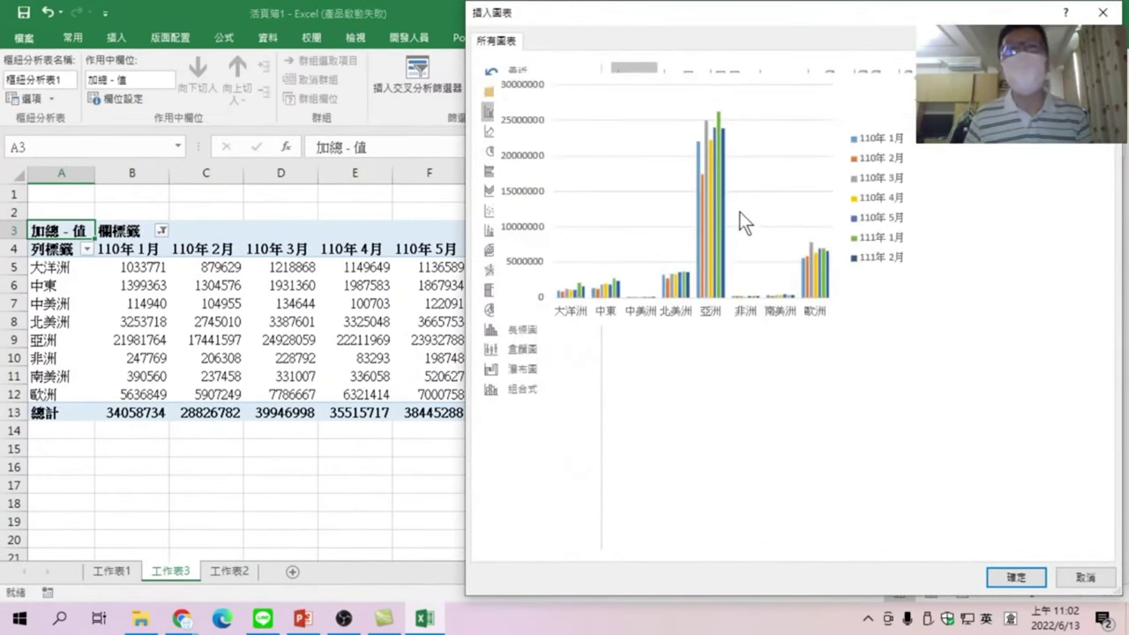
- Insert a clustered column pivot chart of 值 by 地區別 and place it right of the pivot table
left_click(1016, 577)
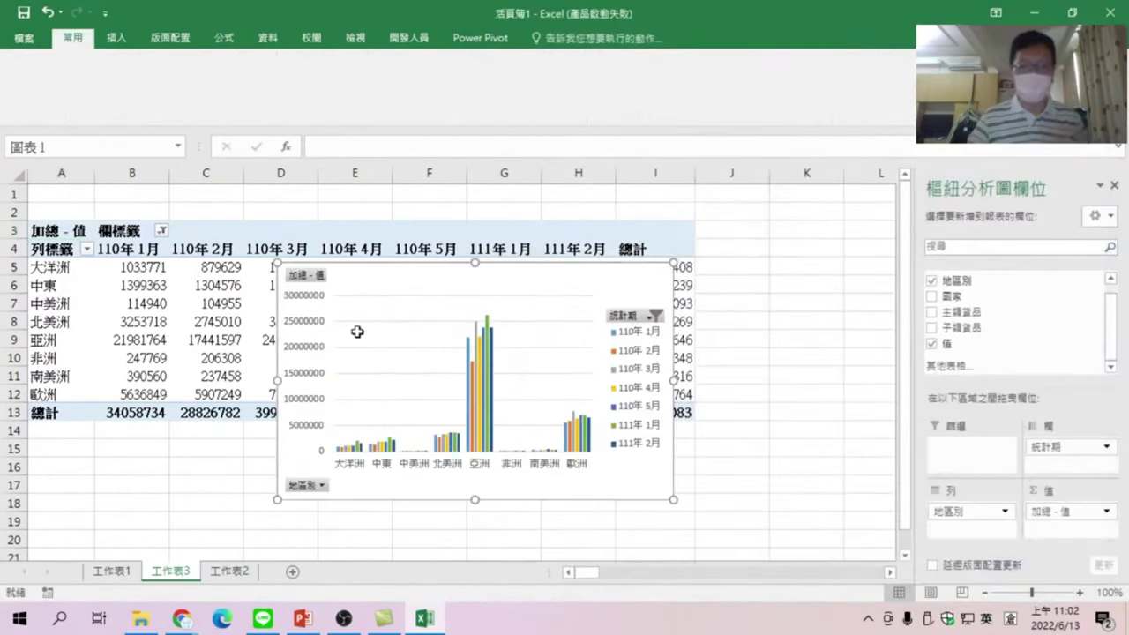
mouse_move(345, 284)
left_mouse_down()
mouse_move(502, 302)
mouse_move(460, 298)
left_mouse_up()
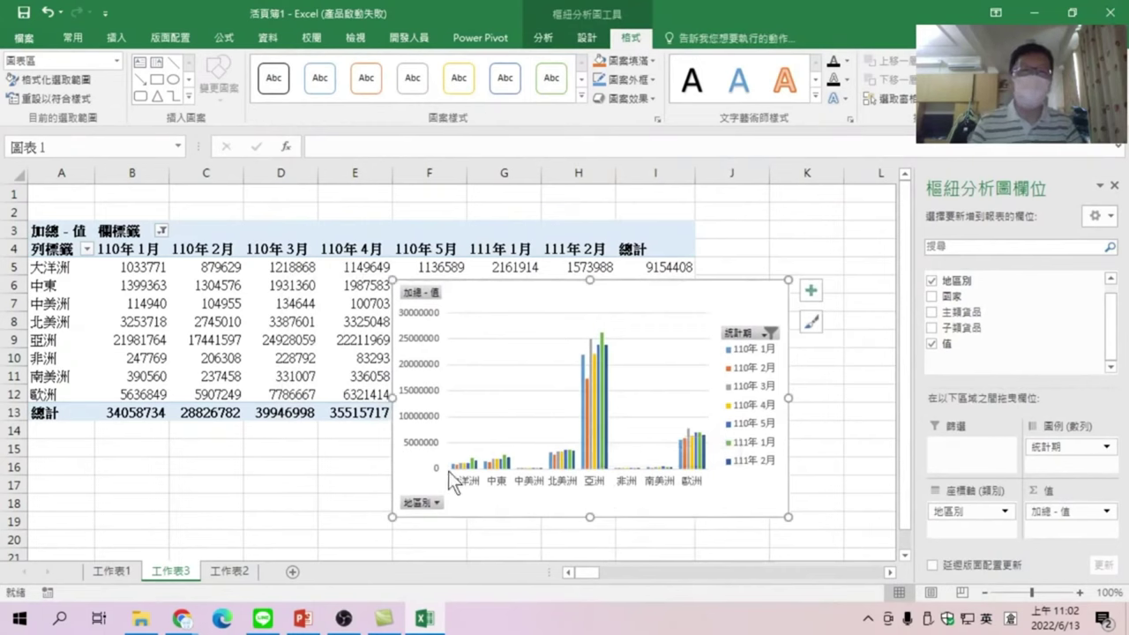
mouse_move(480, 302)
left_mouse_down()
mouse_move(547, 323)
mouse_move(481, 324)
mouse_move(555, 302)
left_mouse_up()
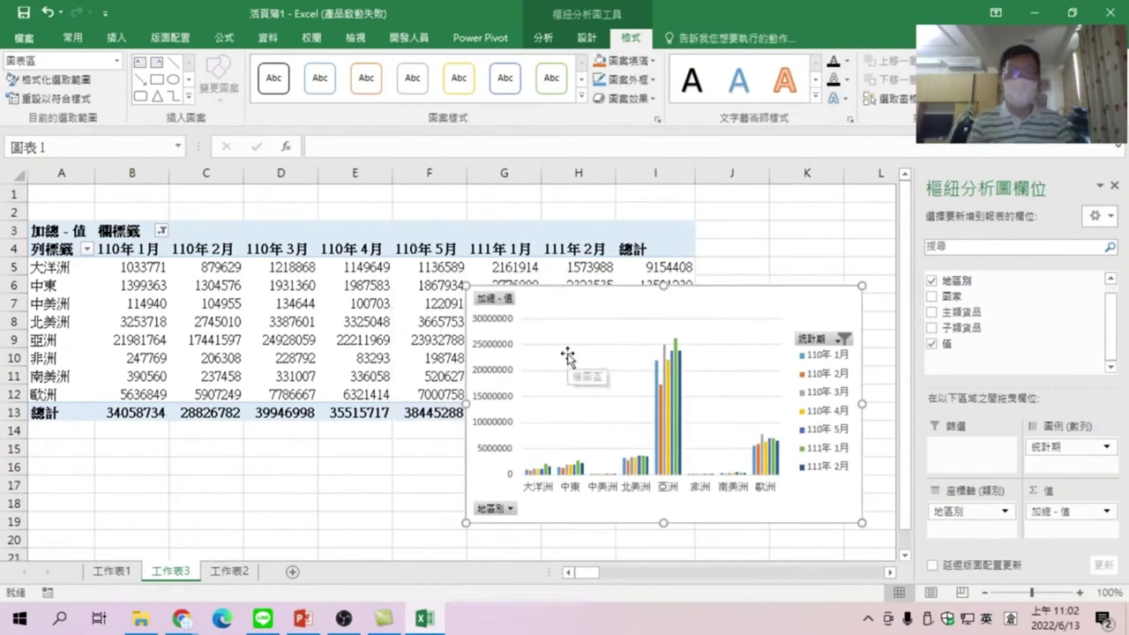